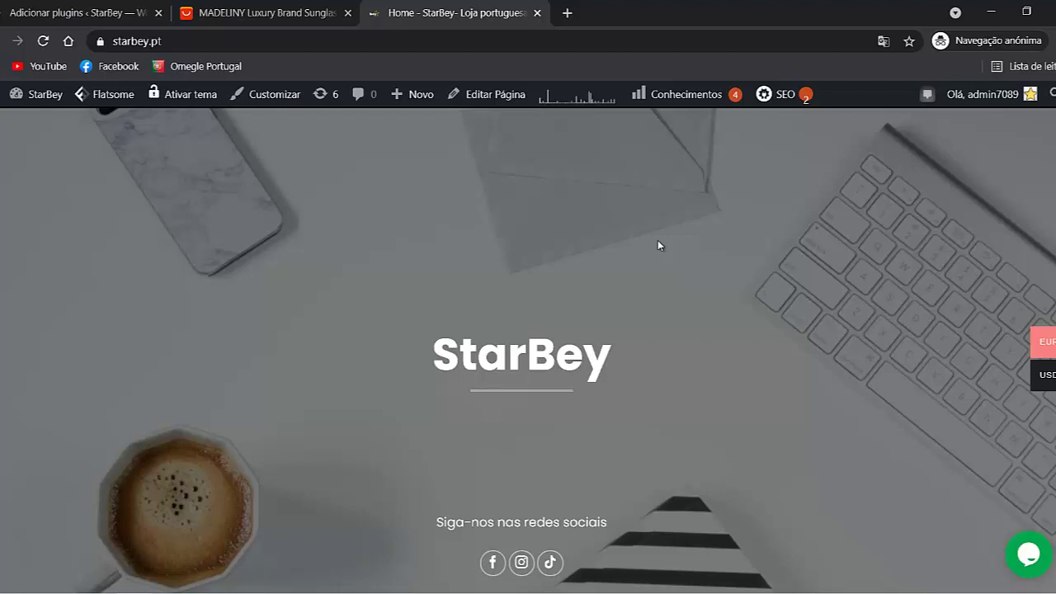
Step: View the StarBey store home page and the MADELINY sunglasses listing on AliExpress
scroll(528, 350, "down", 2)
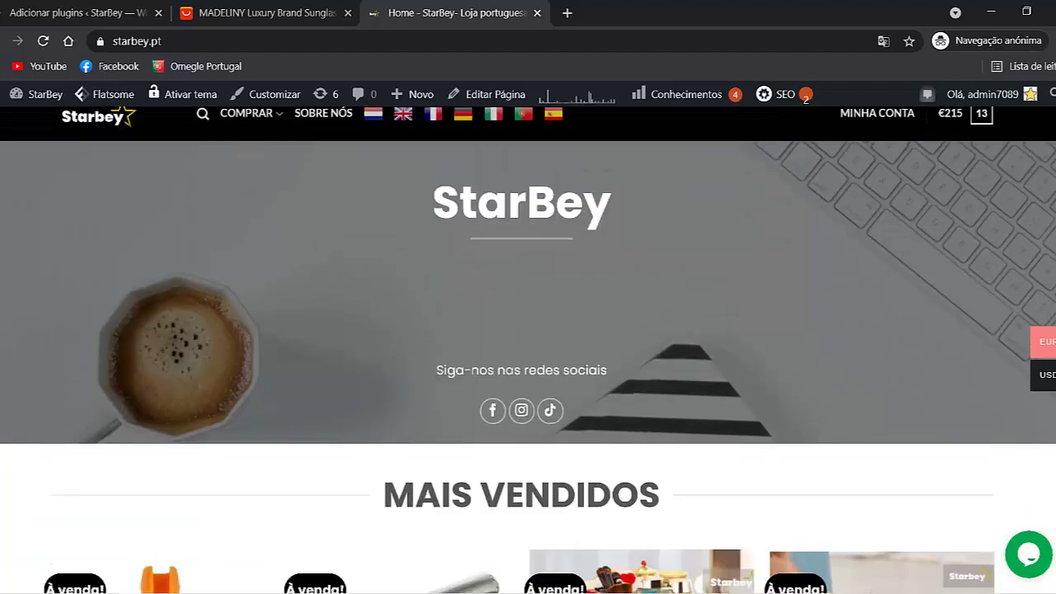
scroll(528, 350, "up", 3)
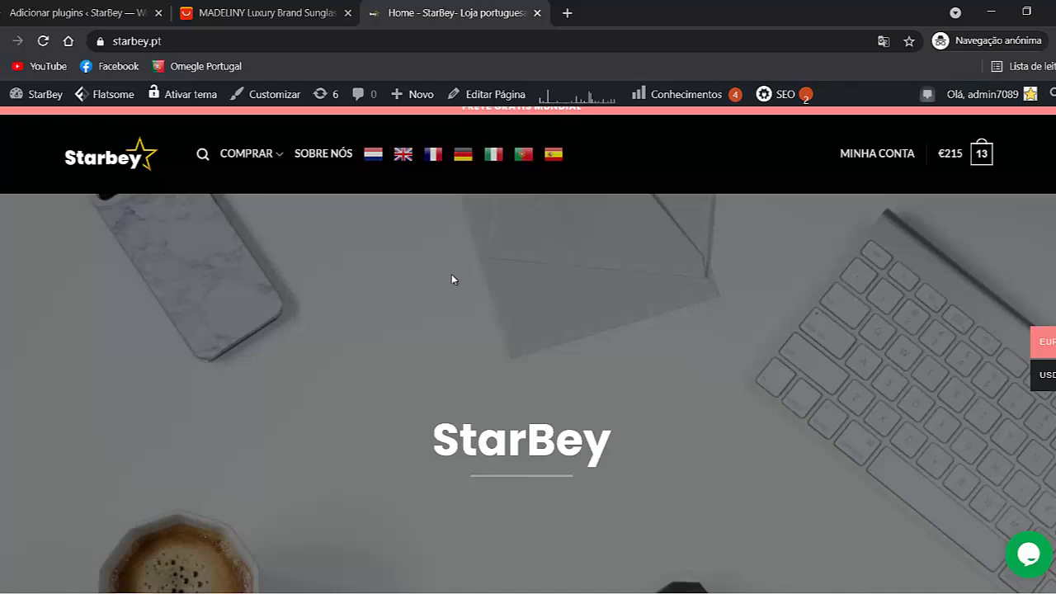
left_click(306, 13)
key("ctrl+v")
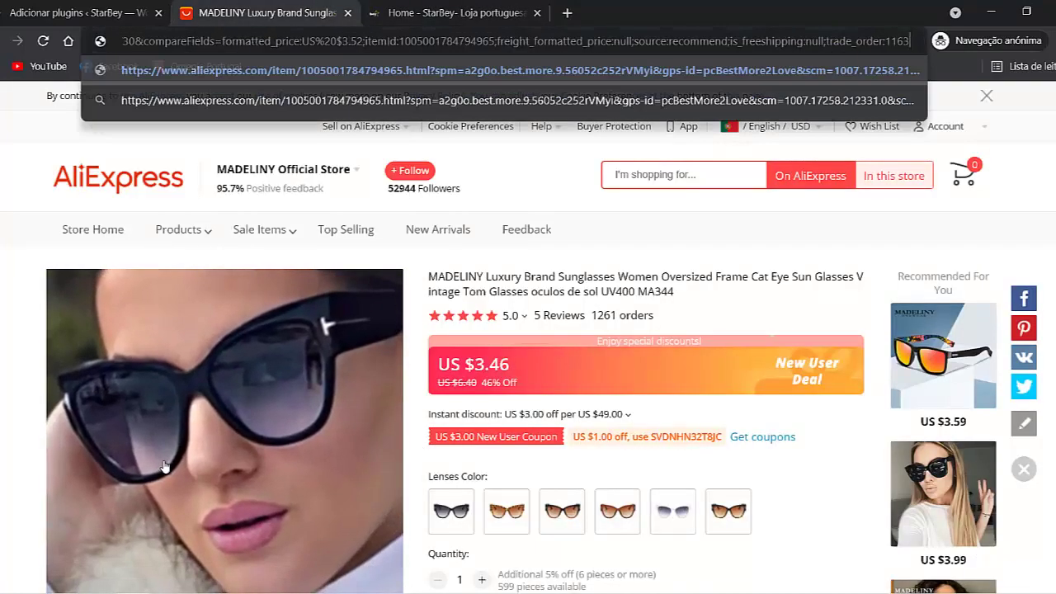
left_click(26, 450)
Step: Examine the AliExpress listing for the animal series ceramic dessert plates, including its price, shipping, photos and overview description
scroll(258, 399, "down", 1)
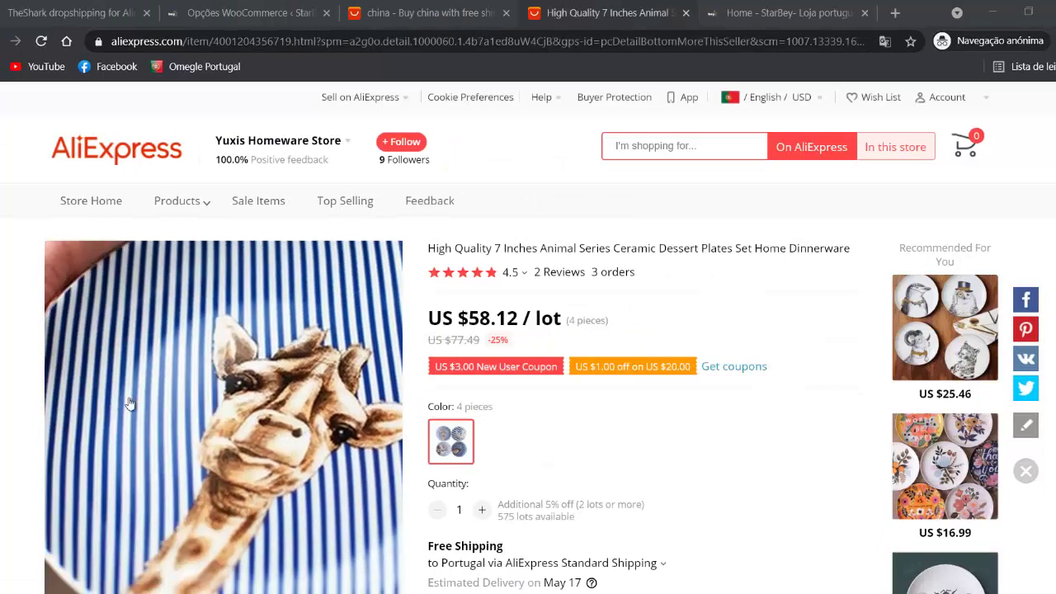
scroll(497, 342, "down", 2)
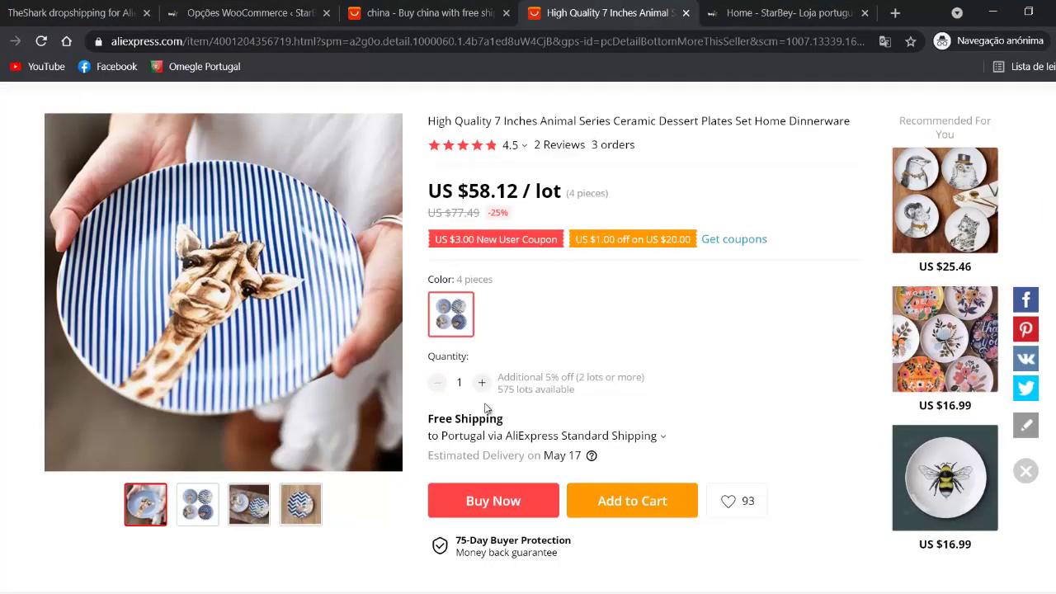
scroll(487, 409, "down", 3)
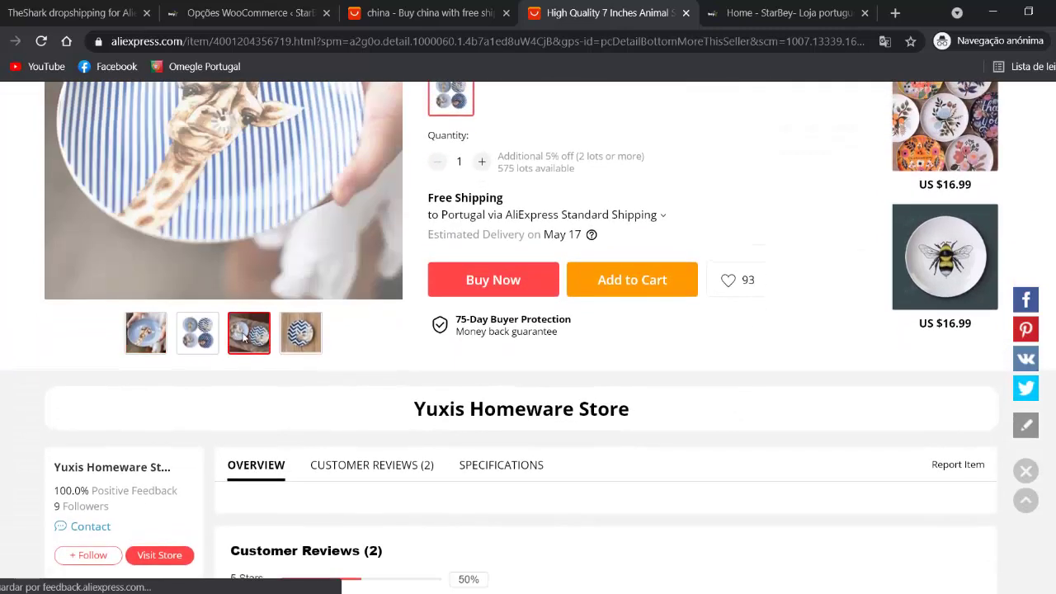
scroll(223, 351, "up", 1)
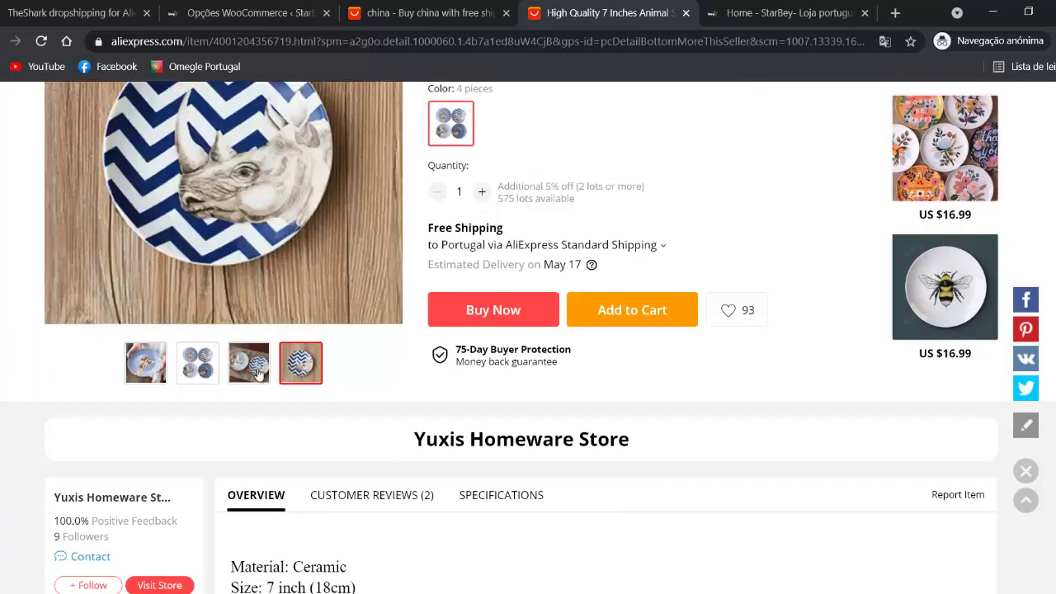
scroll(239, 410, "down", 2)
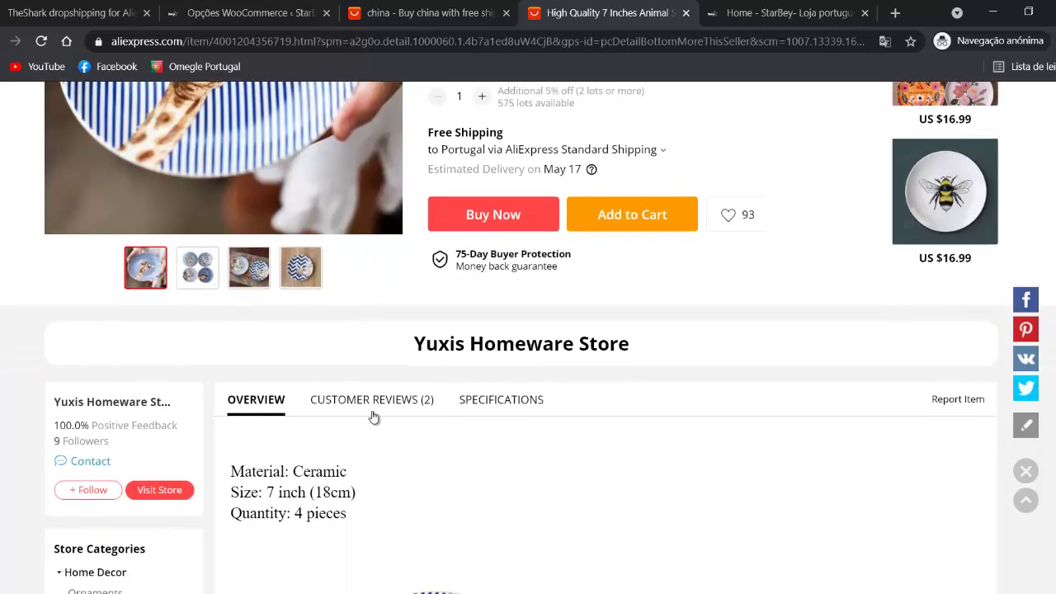
left_click(333, 404)
left_click(284, 408)
scroll(286, 413, "down", 3)
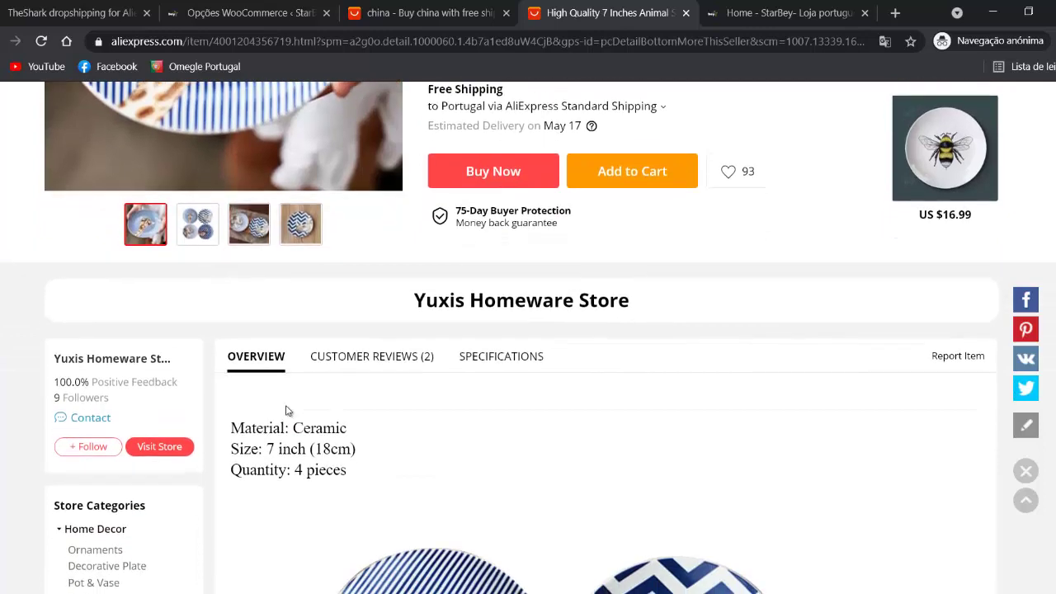
scroll(286, 410, "down", 3)
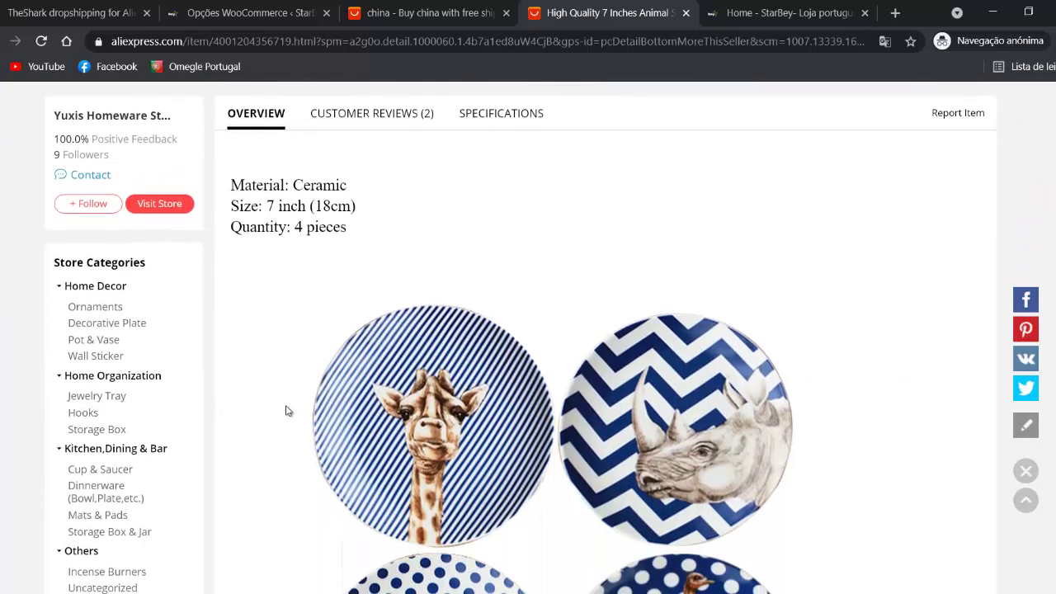
scroll(526, 413, "down", 3)
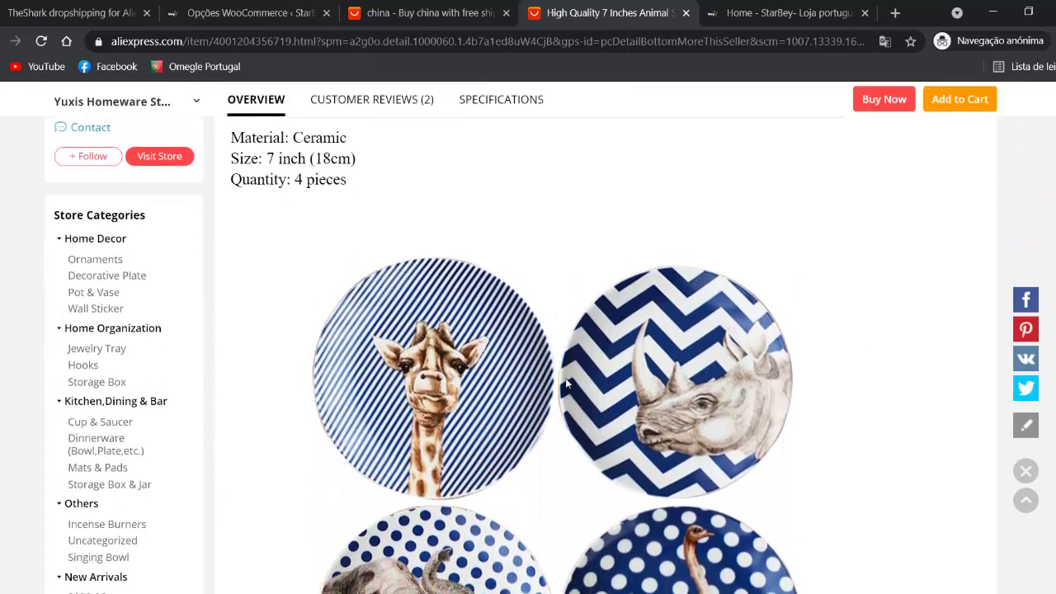
scroll(525, 413, "down", 10)
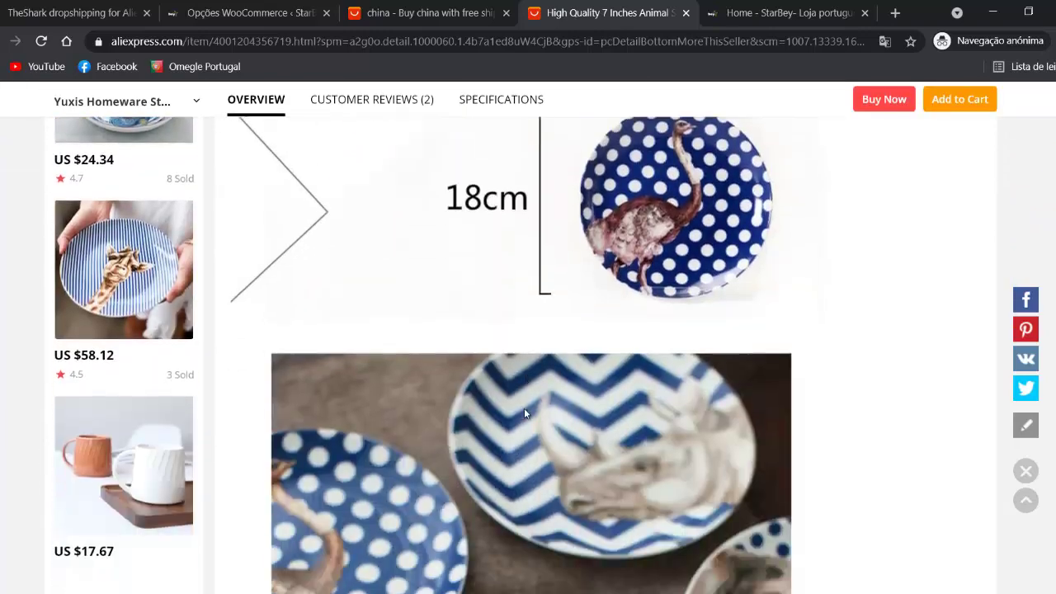
scroll(524, 408, "down", 10)
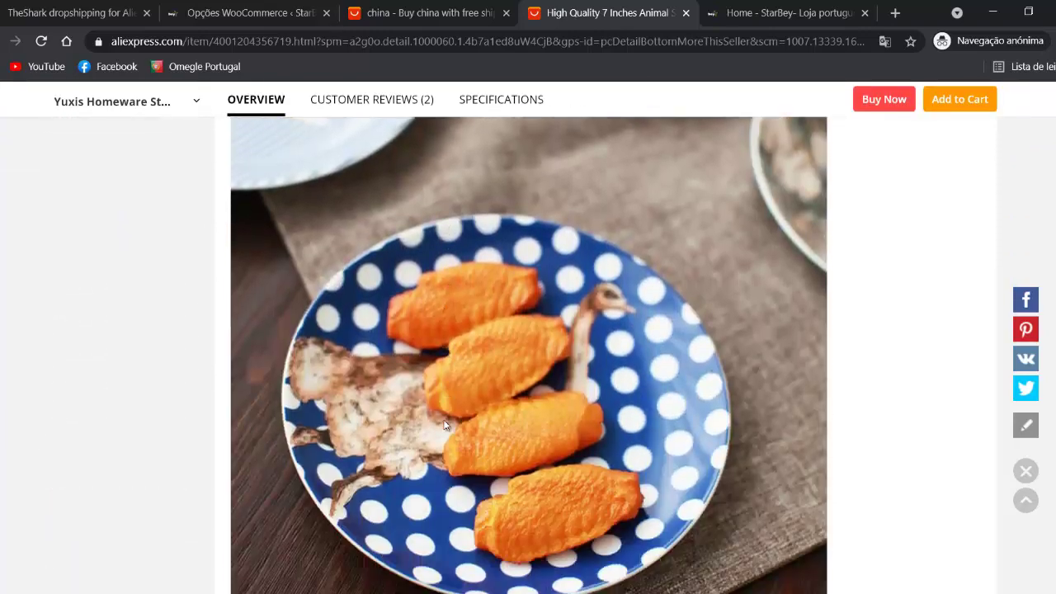
scroll(332, 389, "down", 15)
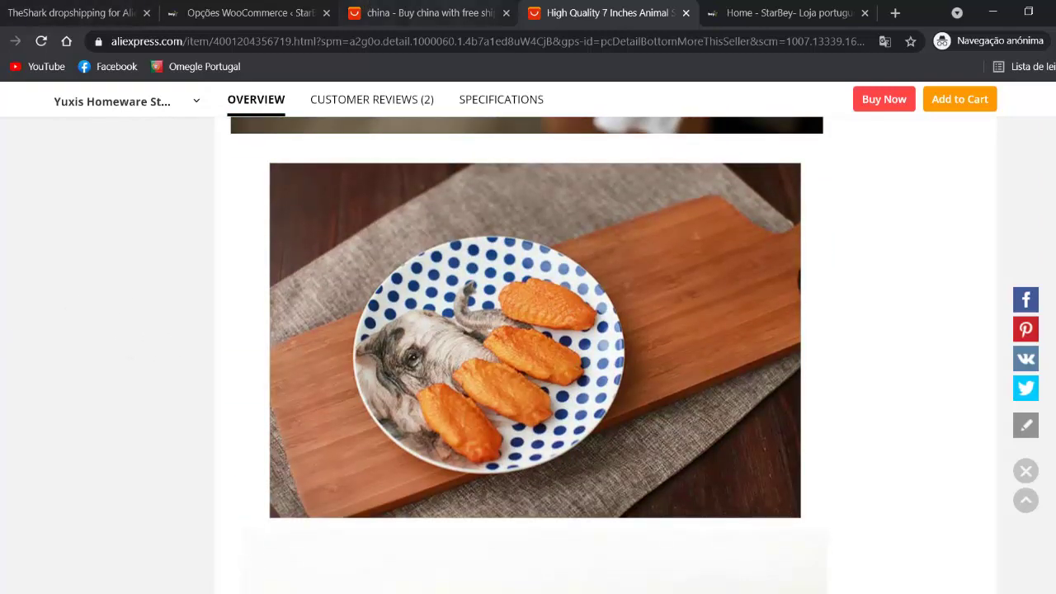
Step: Switch to the StarBey store and review its home page, from the header to the best sellers and pet section
left_click(753, 7)
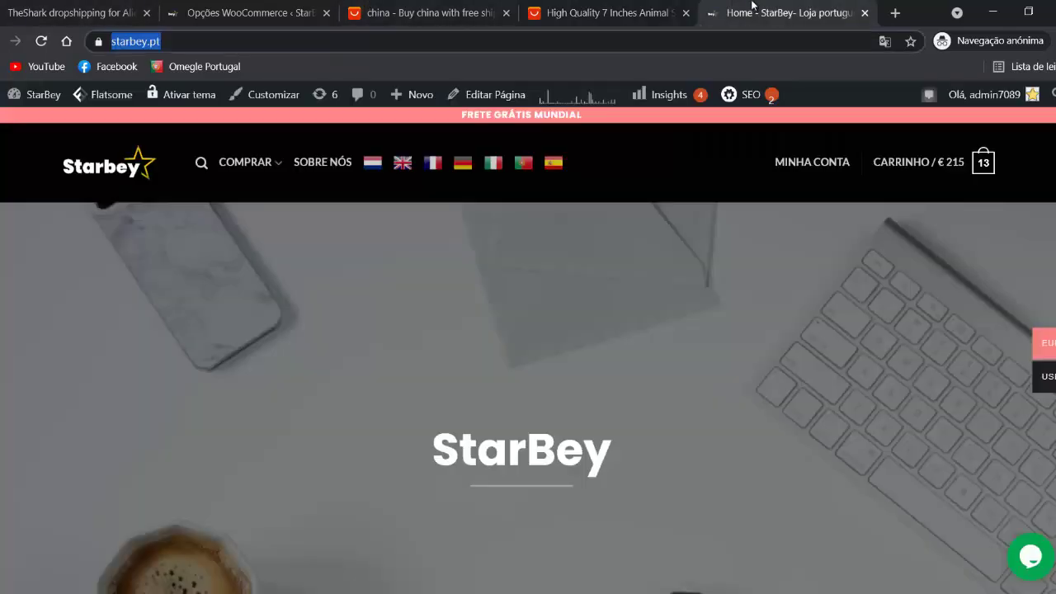
scroll(182, 334, "down", 2)
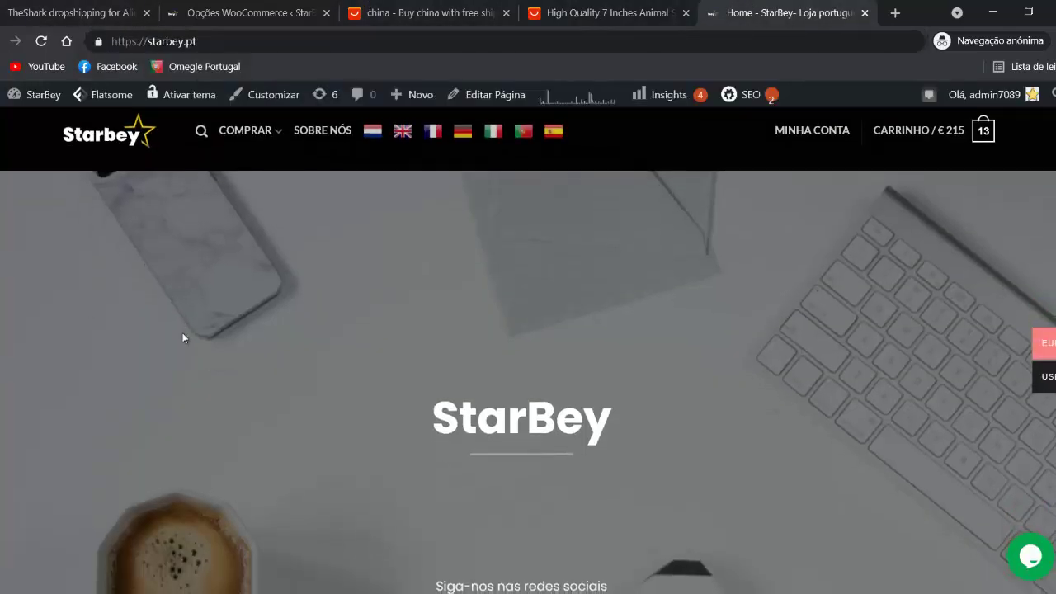
scroll(248, 281, "down", 3)
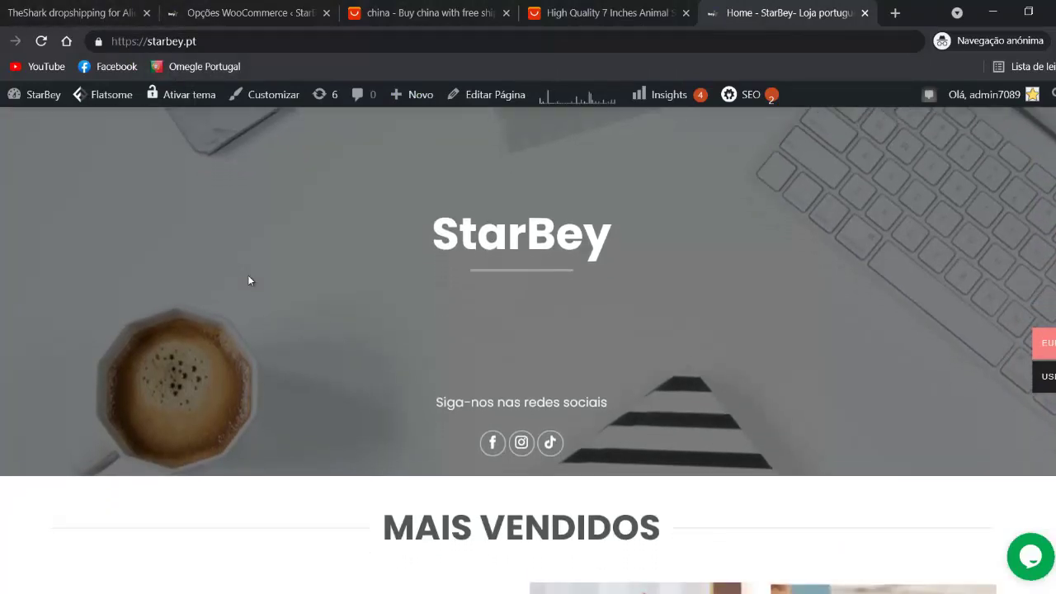
scroll(248, 281, "up", 5)
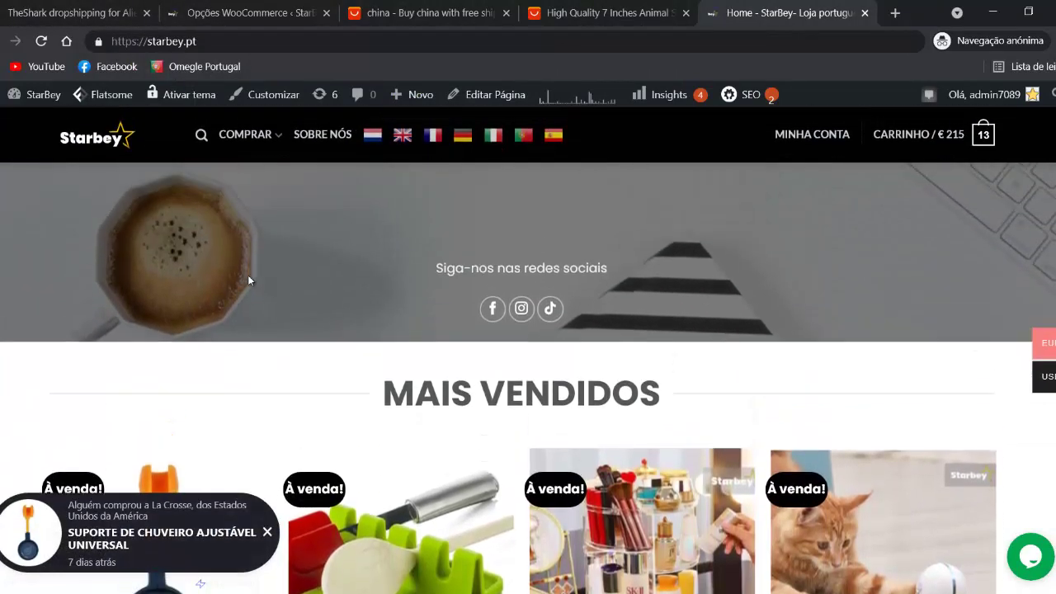
scroll(584, 173, "down", 2)
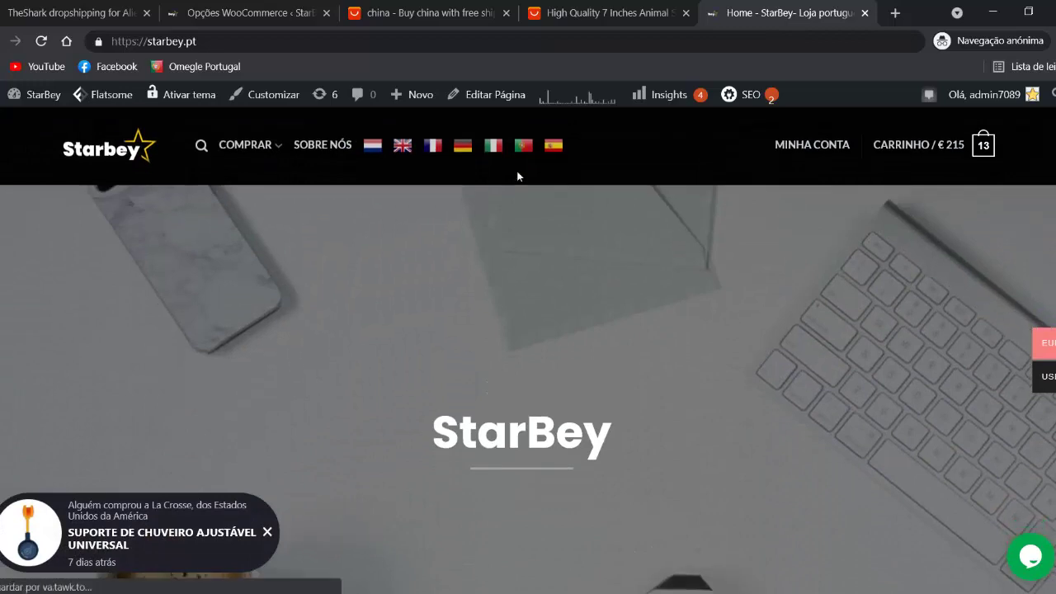
scroll(338, 383, "down", 3)
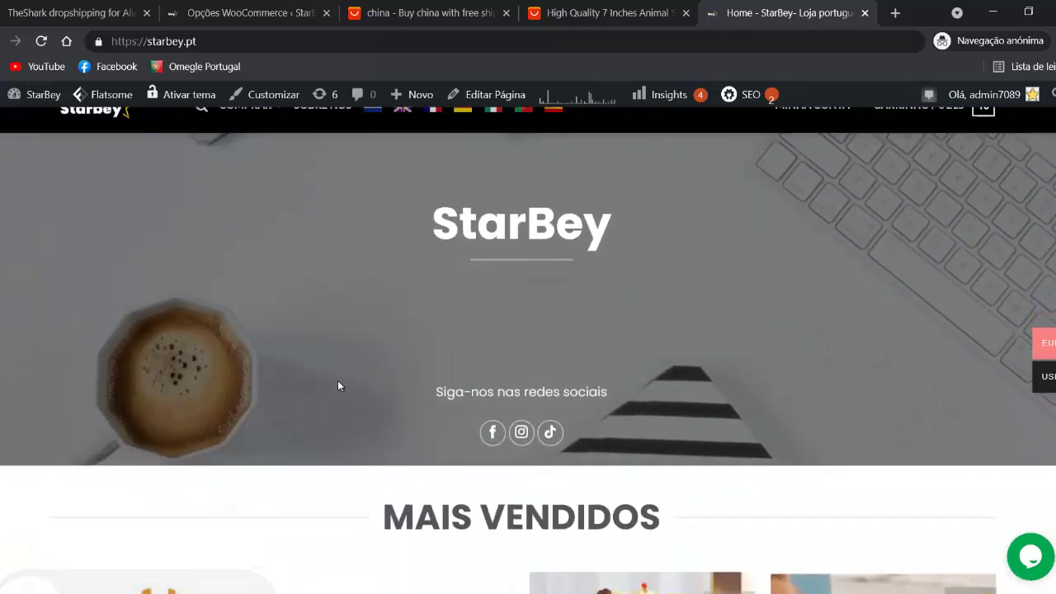
scroll(338, 379, "down", 3)
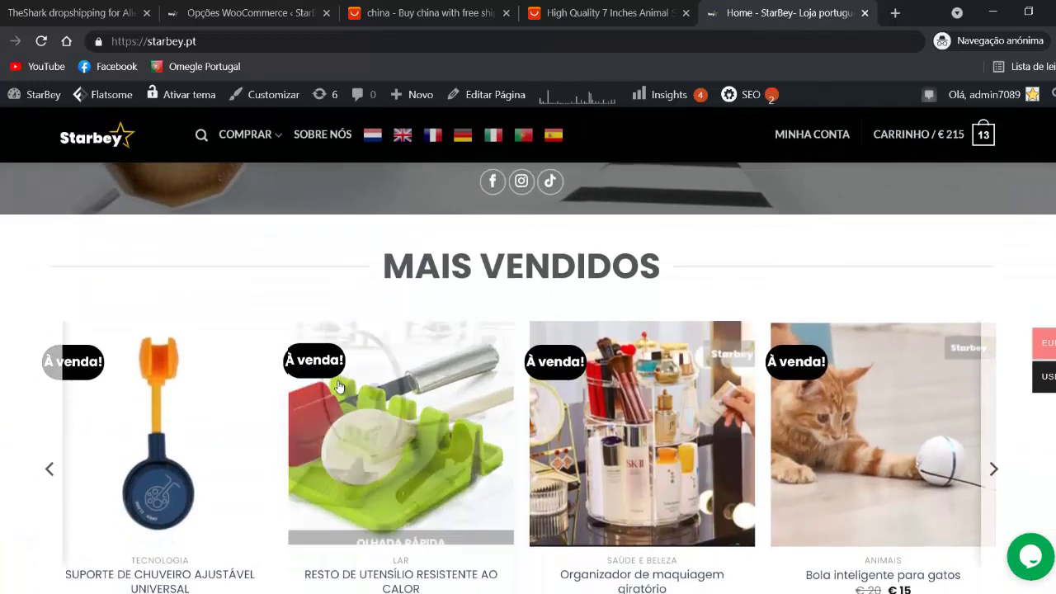
scroll(338, 386, "down", 2)
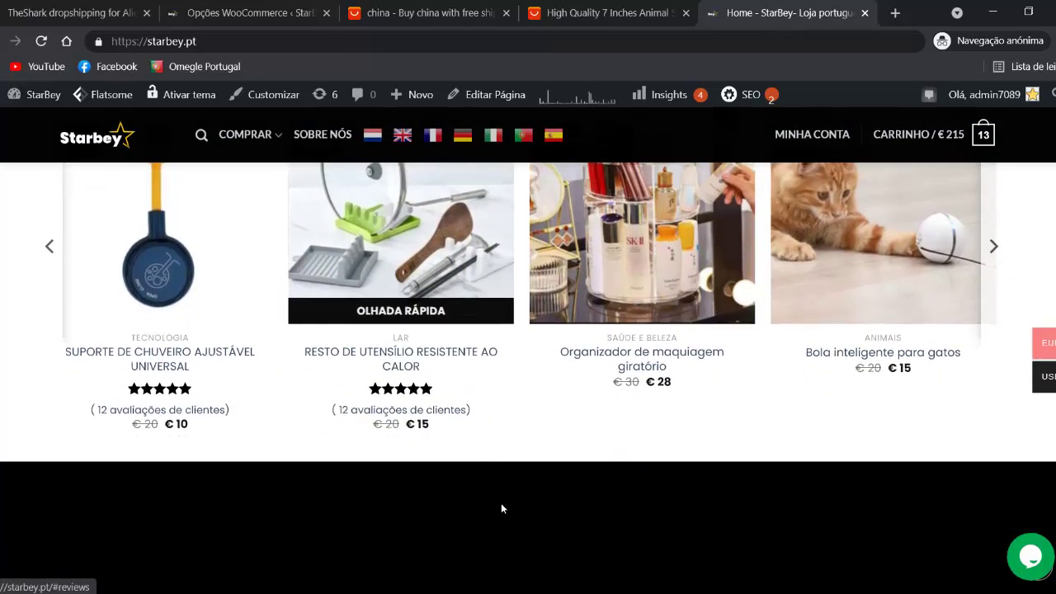
scroll(481, 438, "down", 2)
scroll(289, 417, "down", 2)
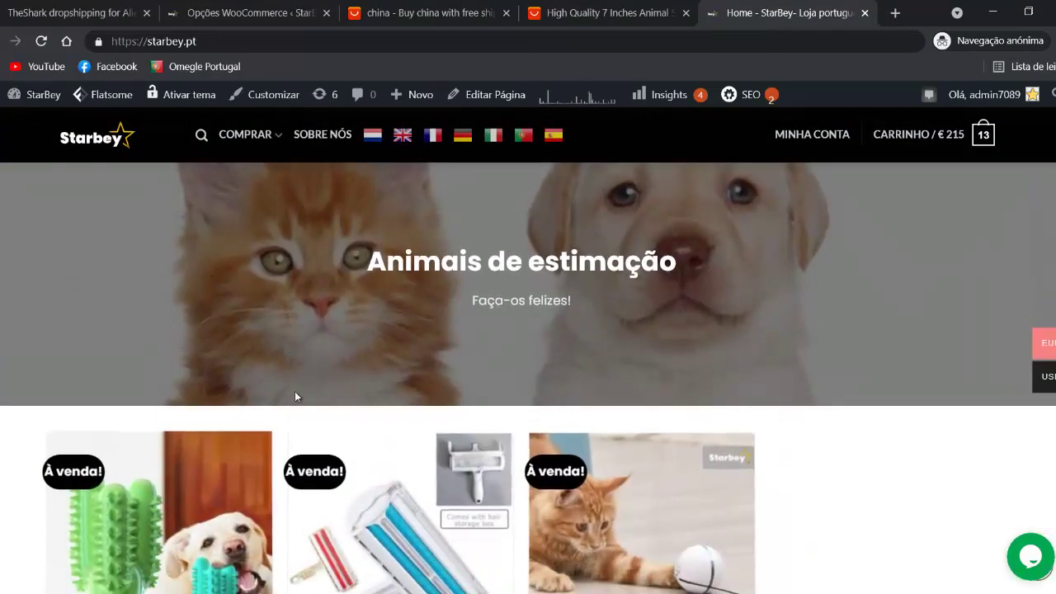
scroll(296, 396, "down", 2)
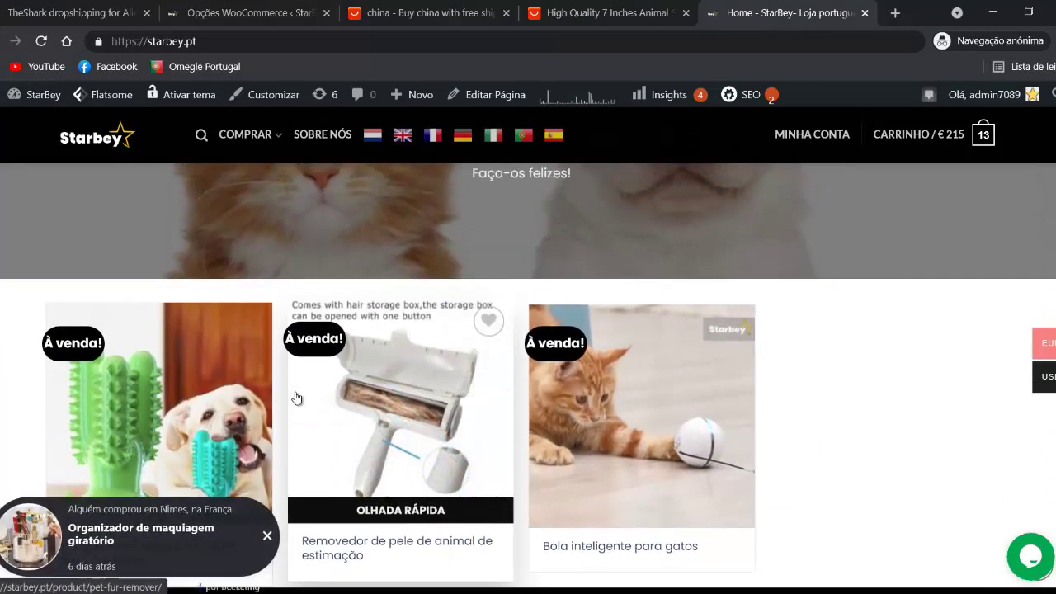
Step: Open the store's general shop page and look at its product grid
scroll(296, 397, "up", 10)
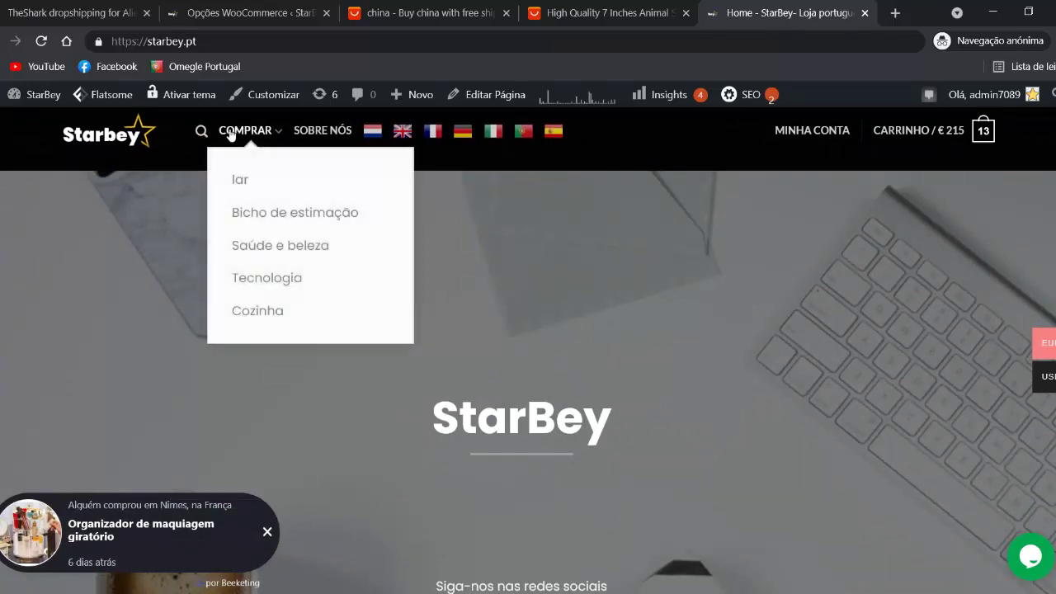
left_click(252, 134)
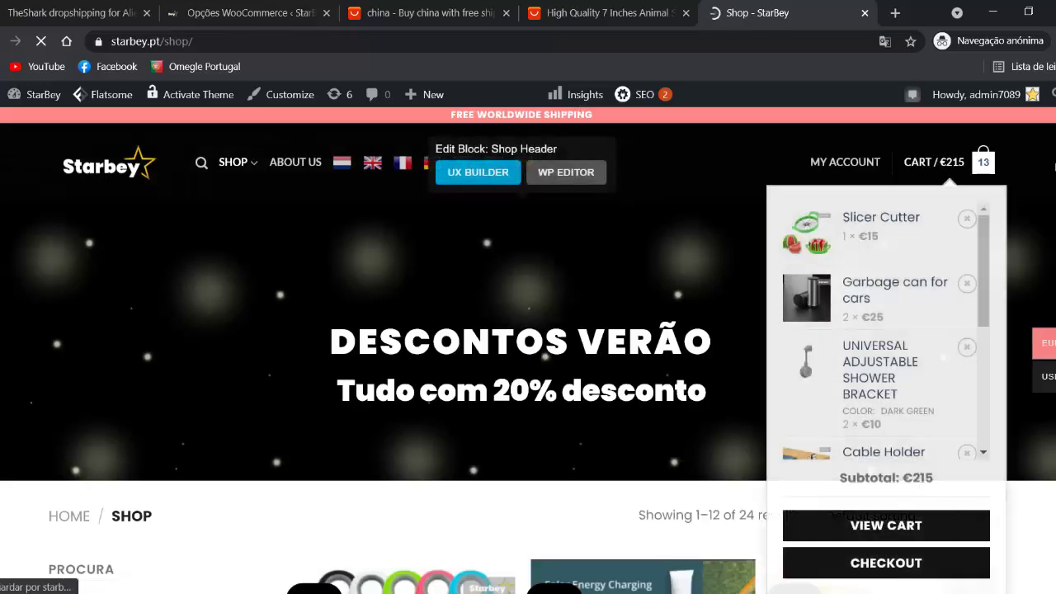
scroll(528, 330, "down", 6)
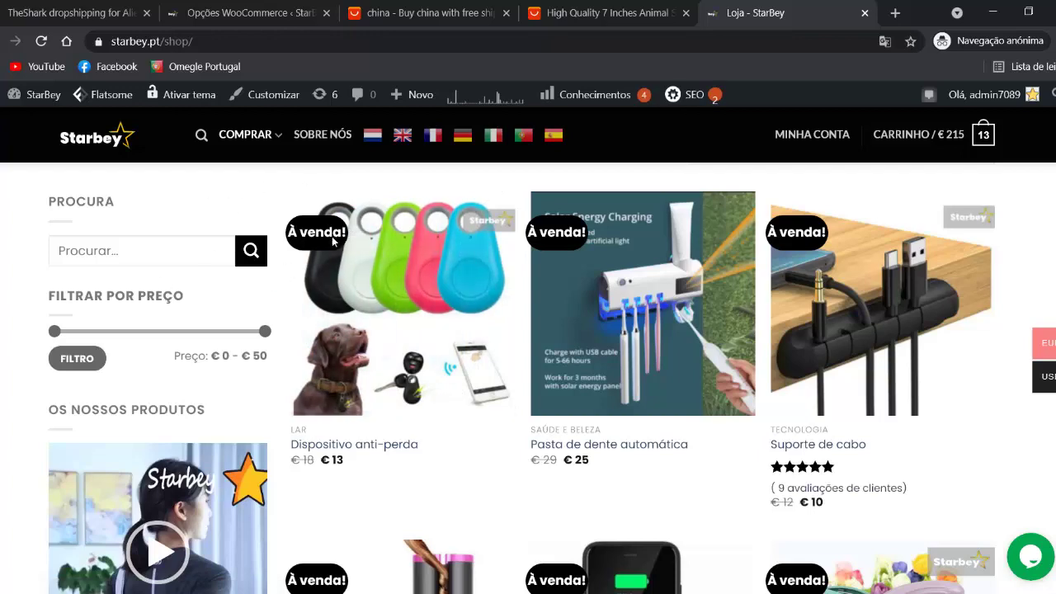
Step: Switch to the WordPress admin and view the TheShark dropshipping plugin and WooCommerce settings pages
left_click(83, 12)
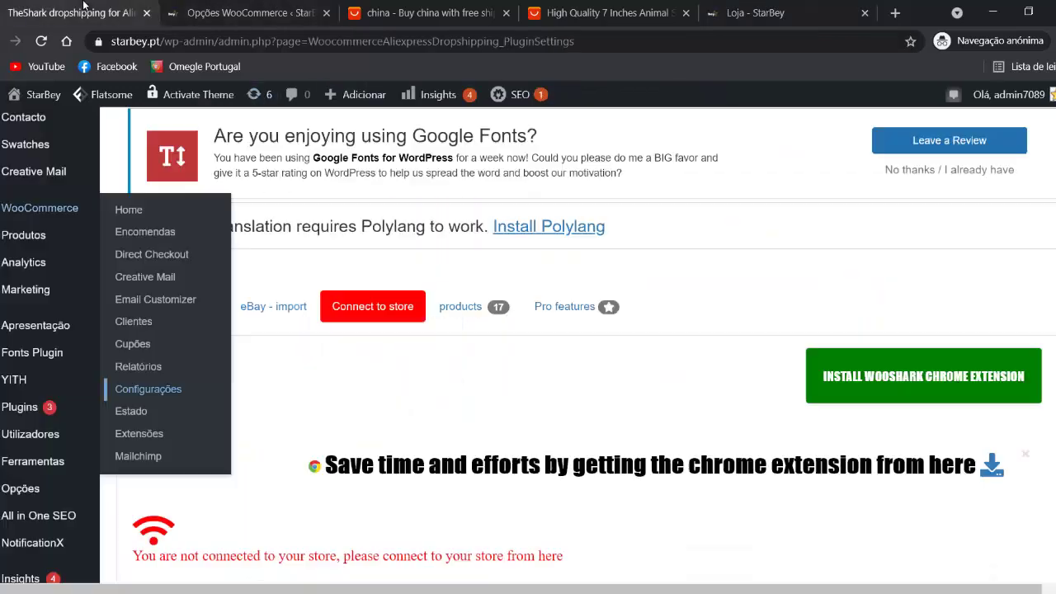
left_click(232, 7)
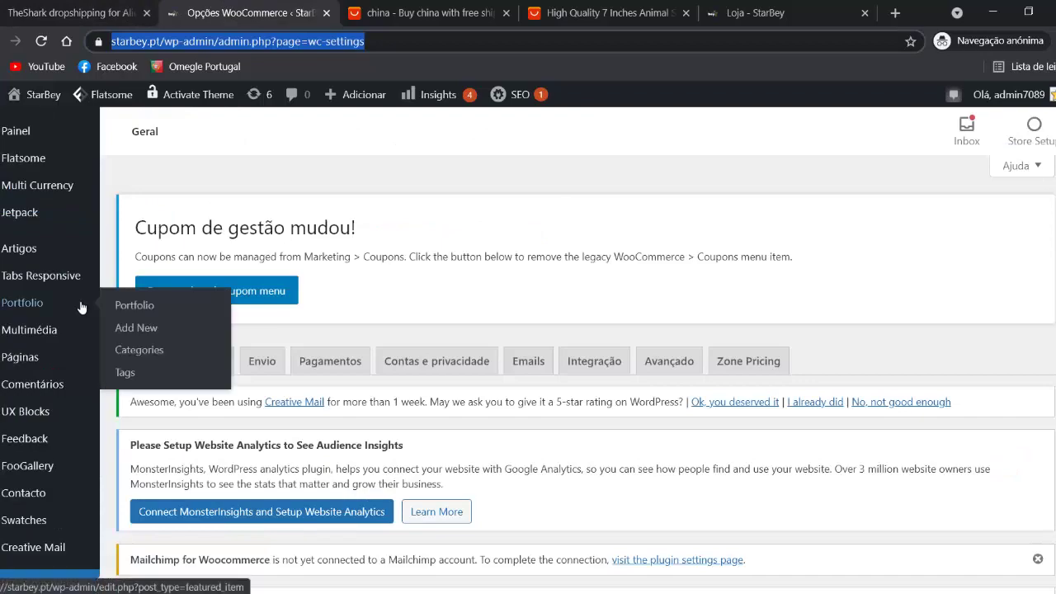
left_click(132, 235)
scroll(132, 235, "down", 1)
scroll(132, 235, "down", 2)
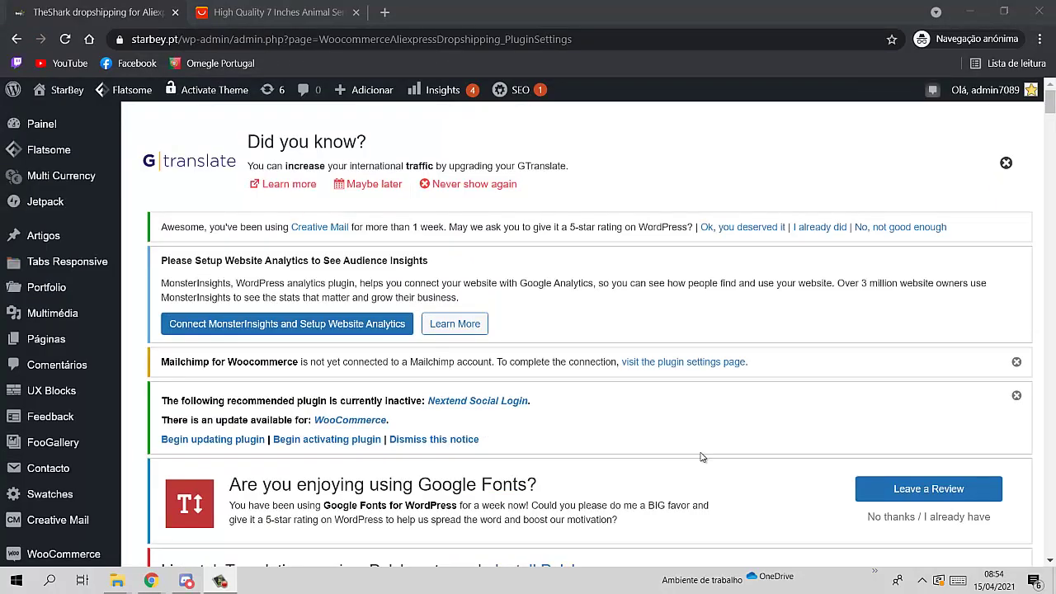
Step: Examine the AliExpress import section on the TheShark dropshipping plugin page
scroll(640, 453, "down", 2)
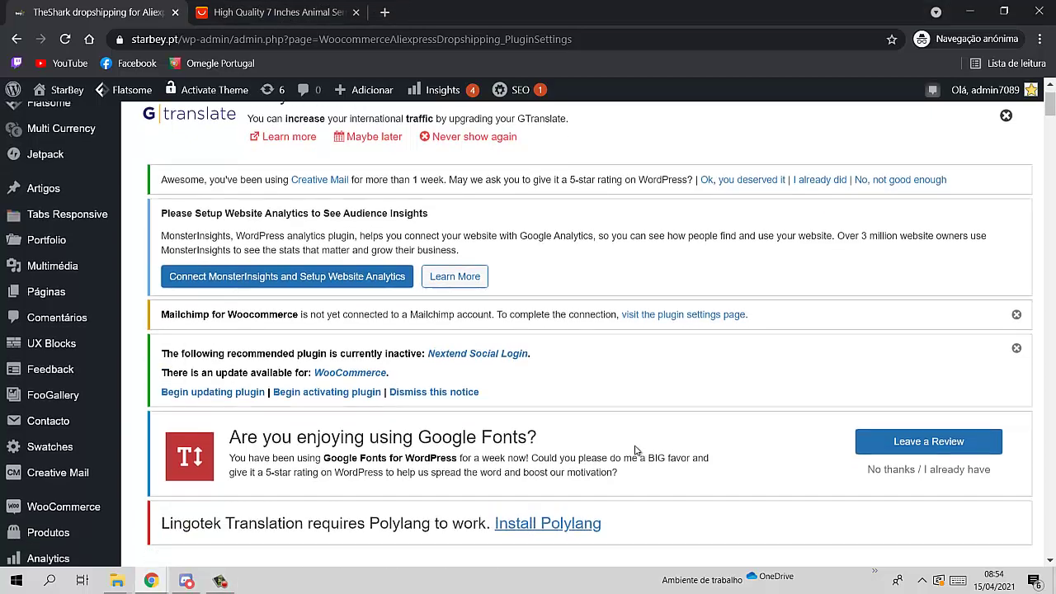
scroll(635, 450, "down", 3)
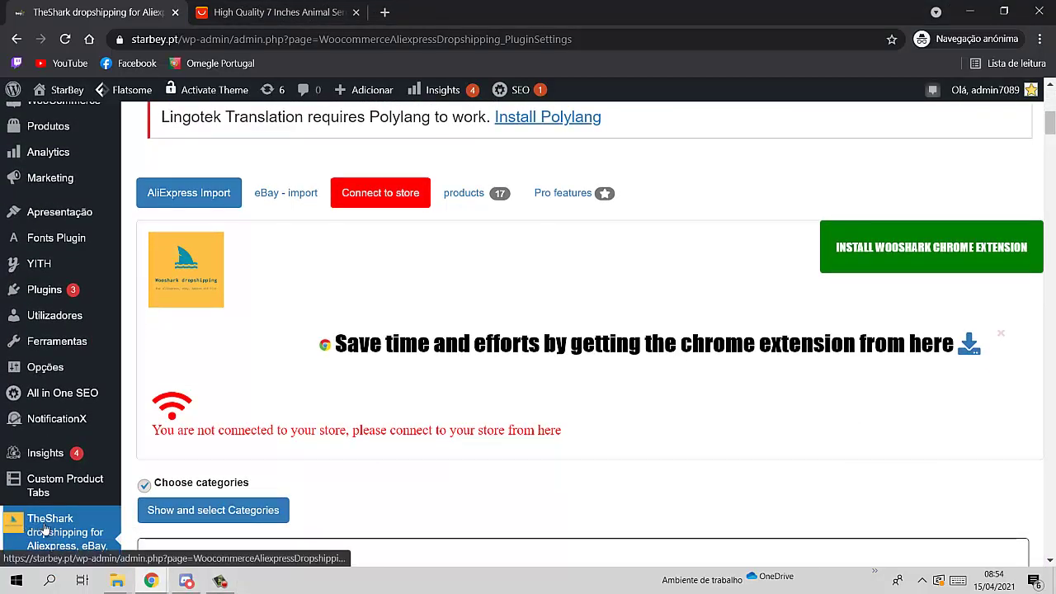
scroll(52, 516, "down", 1)
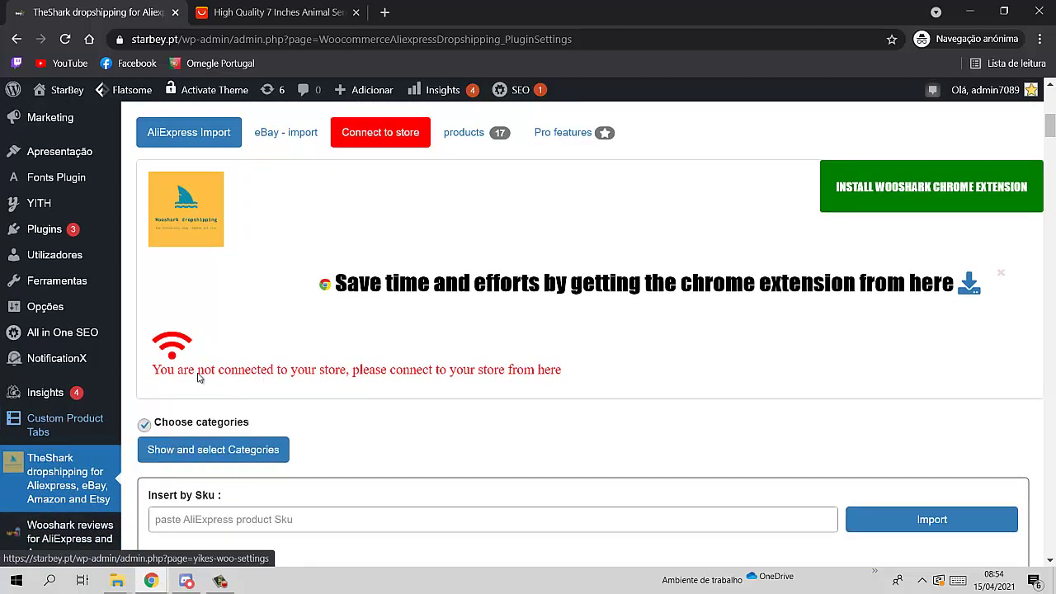
Step: Open the page for adding a new WordPress plugin in a separate browser tab
mouse_move(33, 231)
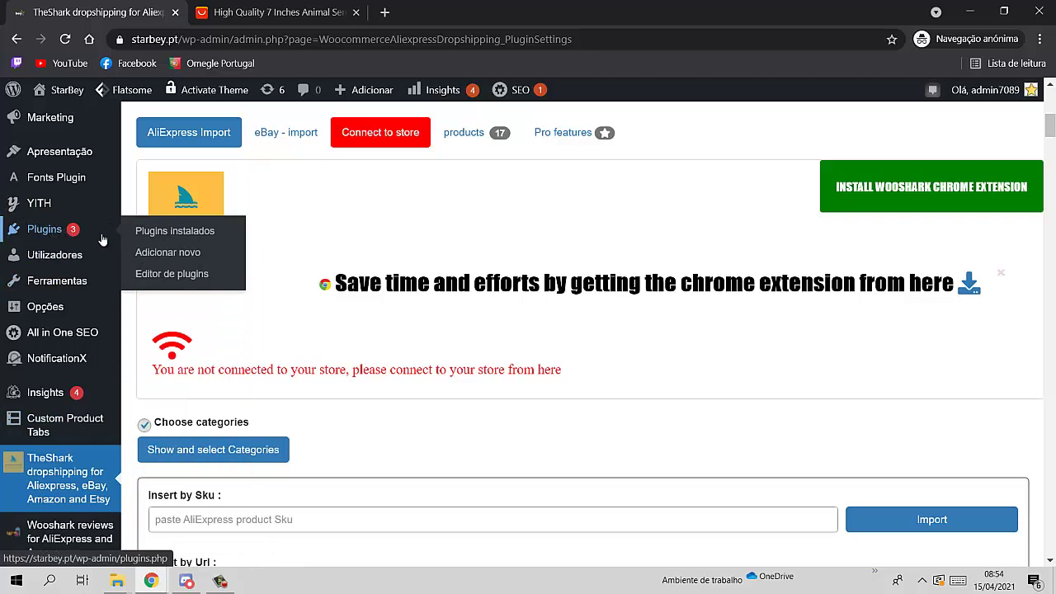
right_click(154, 261)
left_click(214, 268)
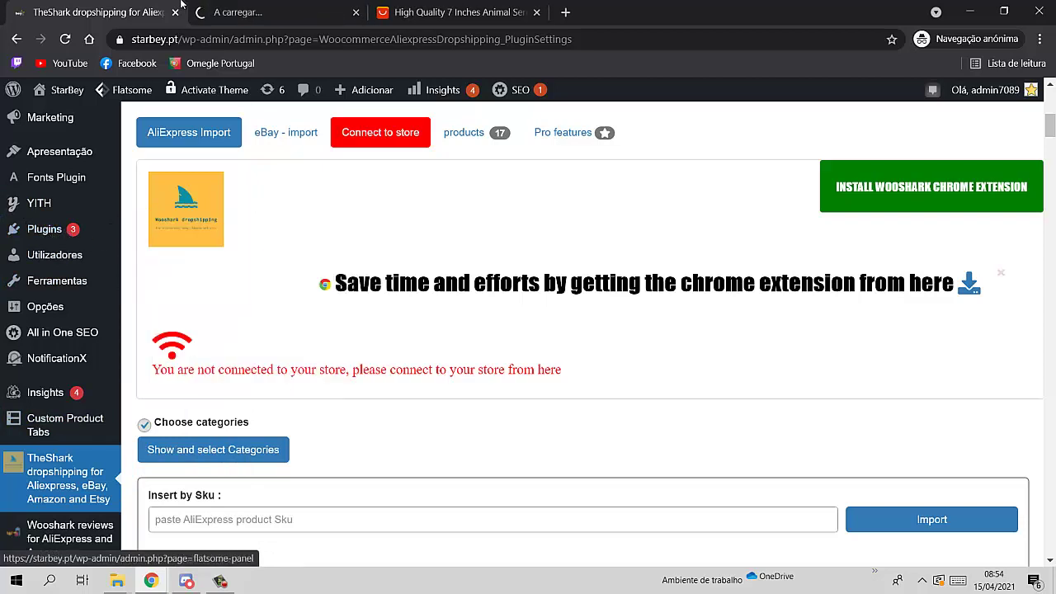
Step: Look over the featured plugins on the page for adding new WordPress plugins
left_click(219, 13)
left_click(165, 16)
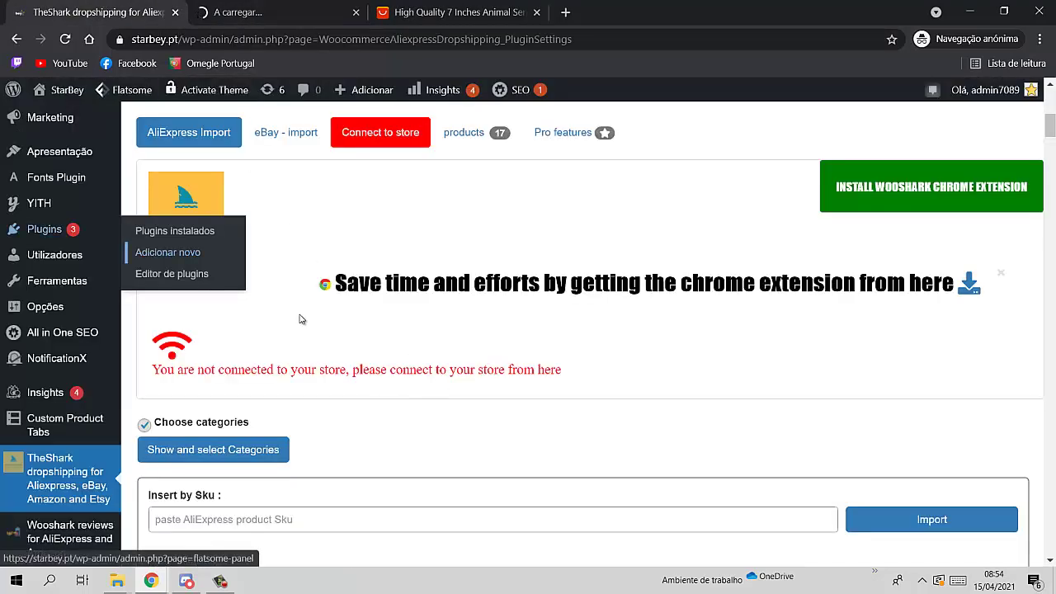
scroll(20, 469, "down", 1)
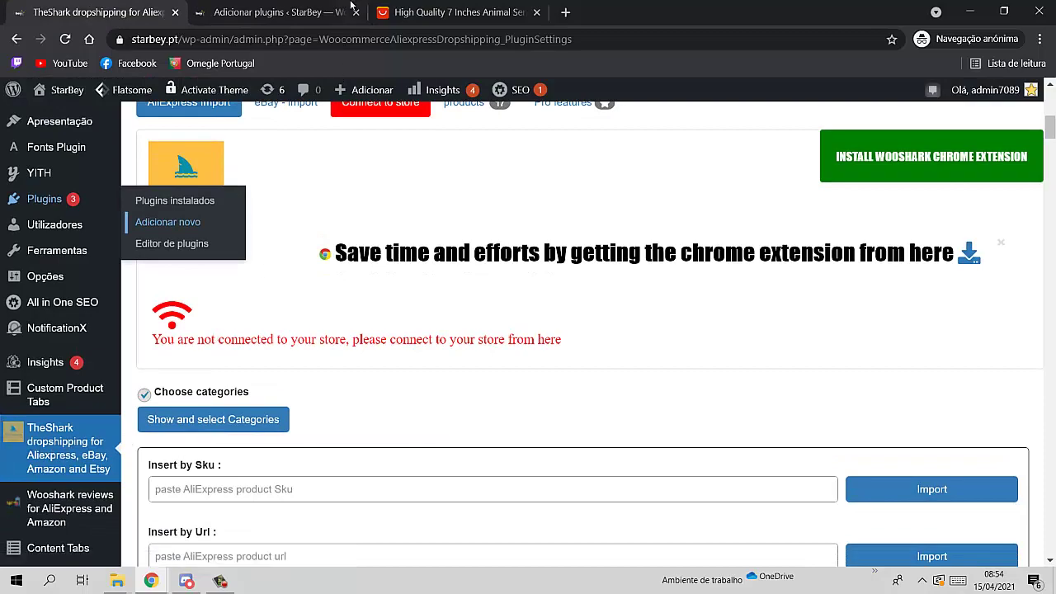
left_click(280, 12)
scroll(571, 493, "down", 1)
scroll(571, 493, "down", 3)
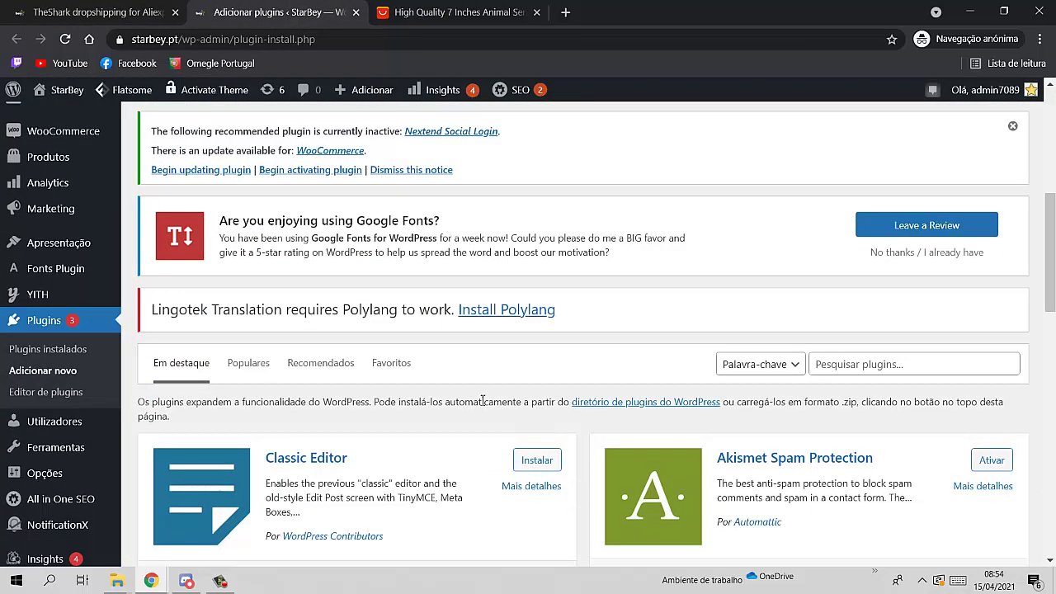
Step: Return to TheShark dropshipping plugin page and open its form for connecting to the store
left_click(76, 10)
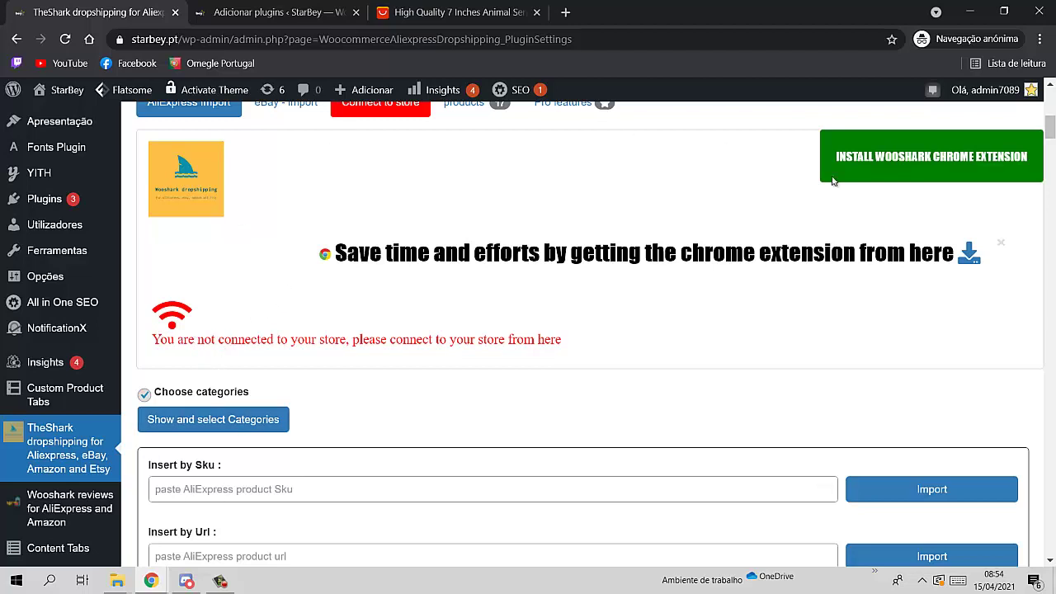
scroll(1046, 127, "up", 1)
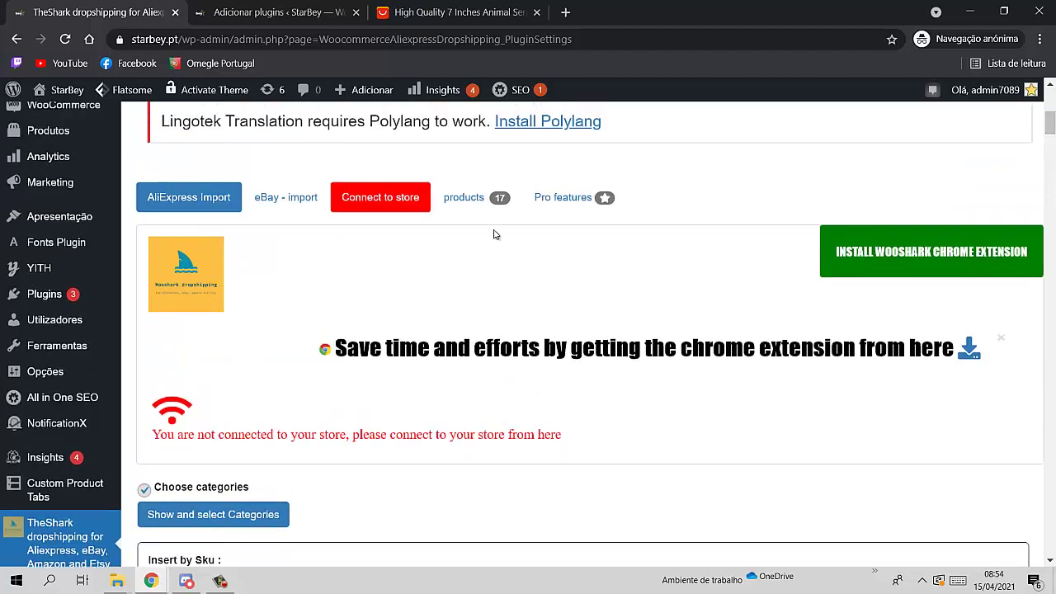
left_click(414, 207)
scroll(404, 339, "down", 1)
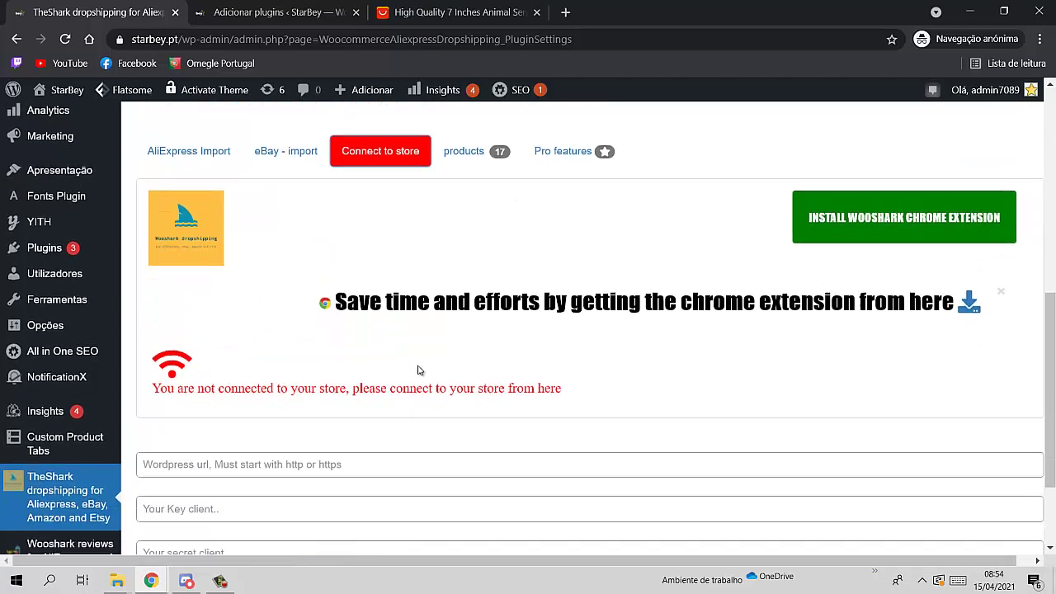
scroll(417, 370, "down", 2)
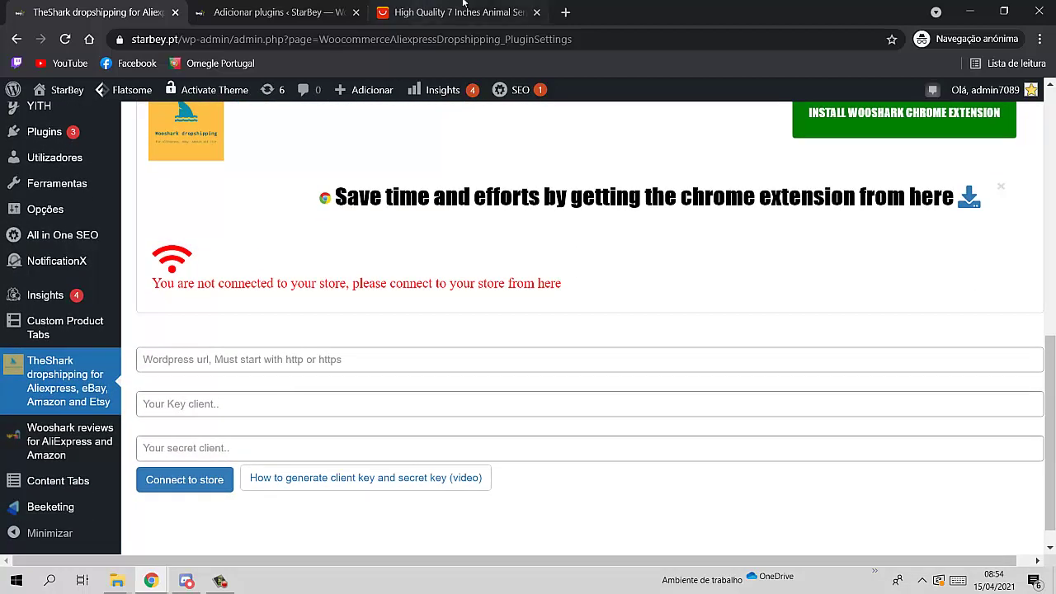
left_click(565, 11)
type("starbey.pt")
key("Return")
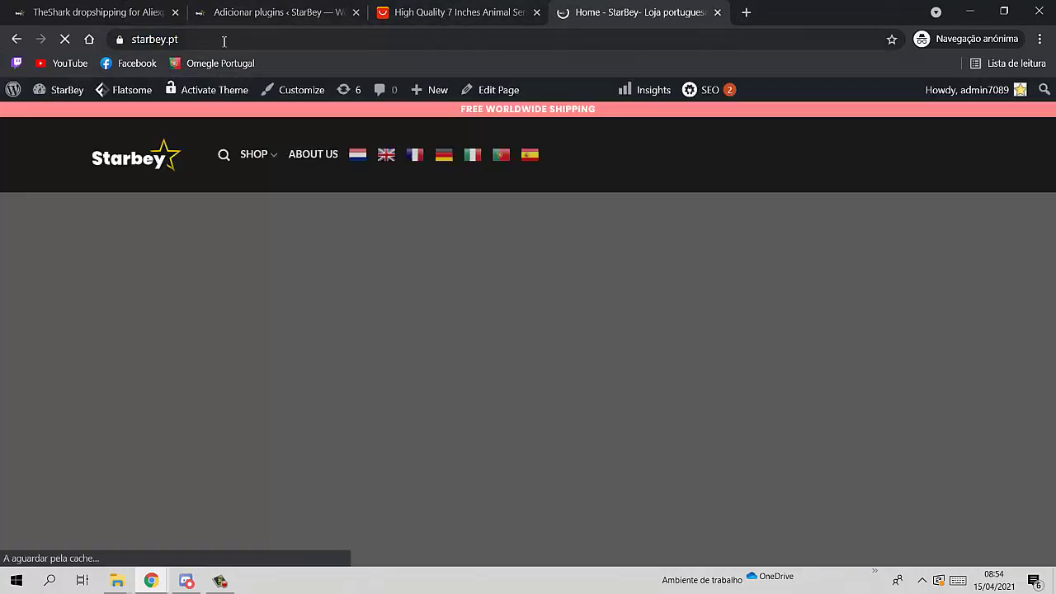
right_click(221, 39)
key("ctrl+c")
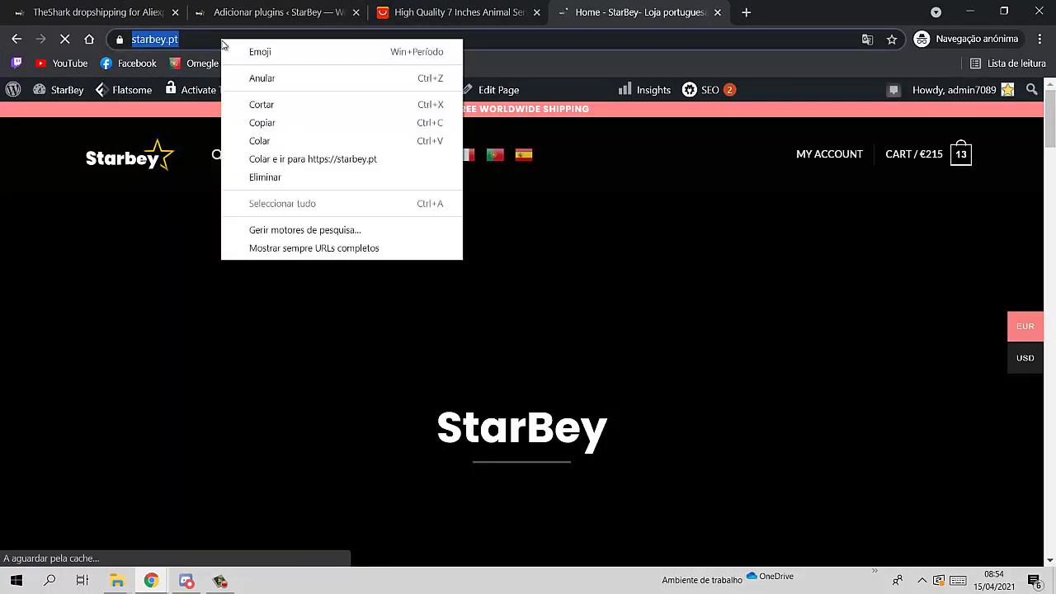
left_click(262, 123)
key("ctrl+1")
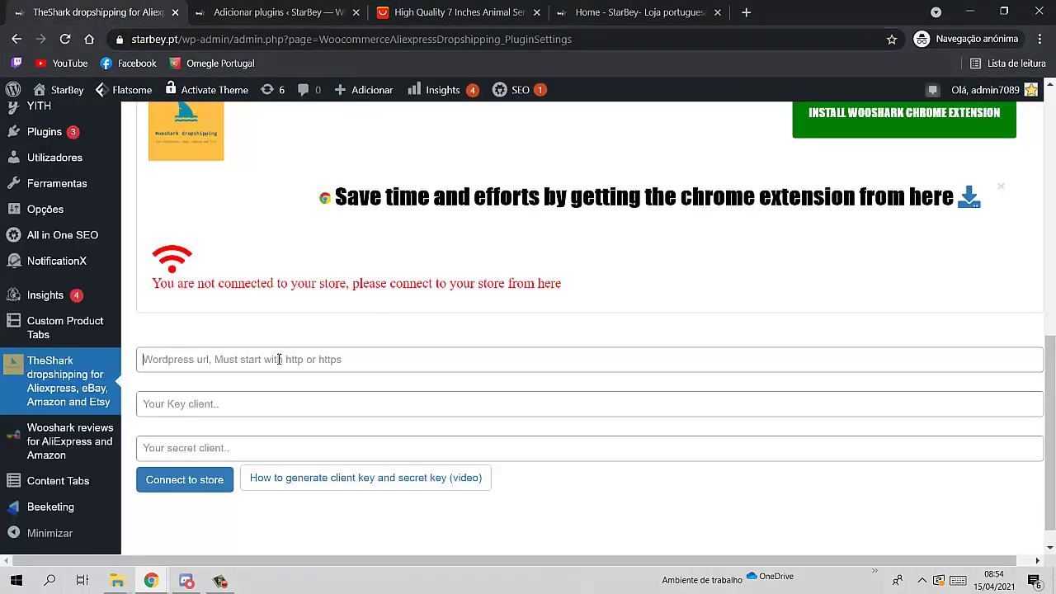
left_click(279, 359)
key("ctrl+v")
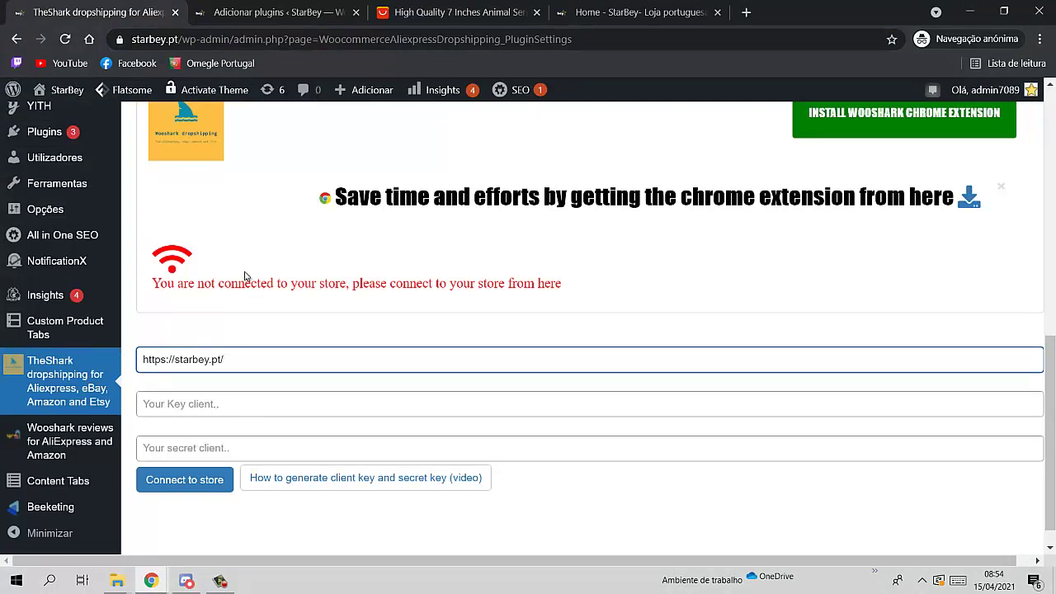
Step: Open the WooCommerce settings in a separate browser tab and switch to it
scroll(123, 269, "up", 3)
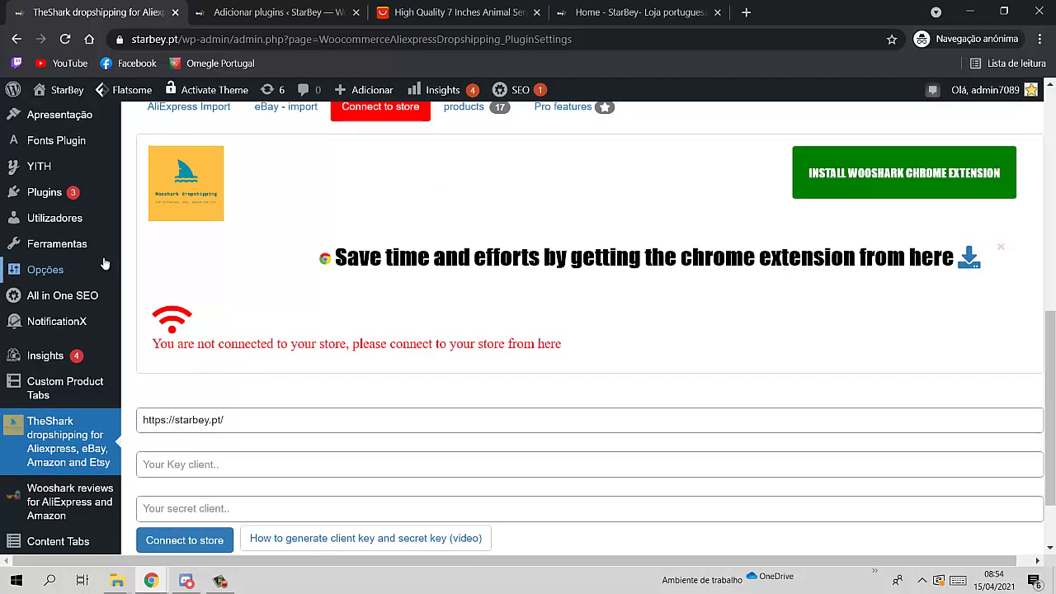
scroll(120, 242, "up", 1)
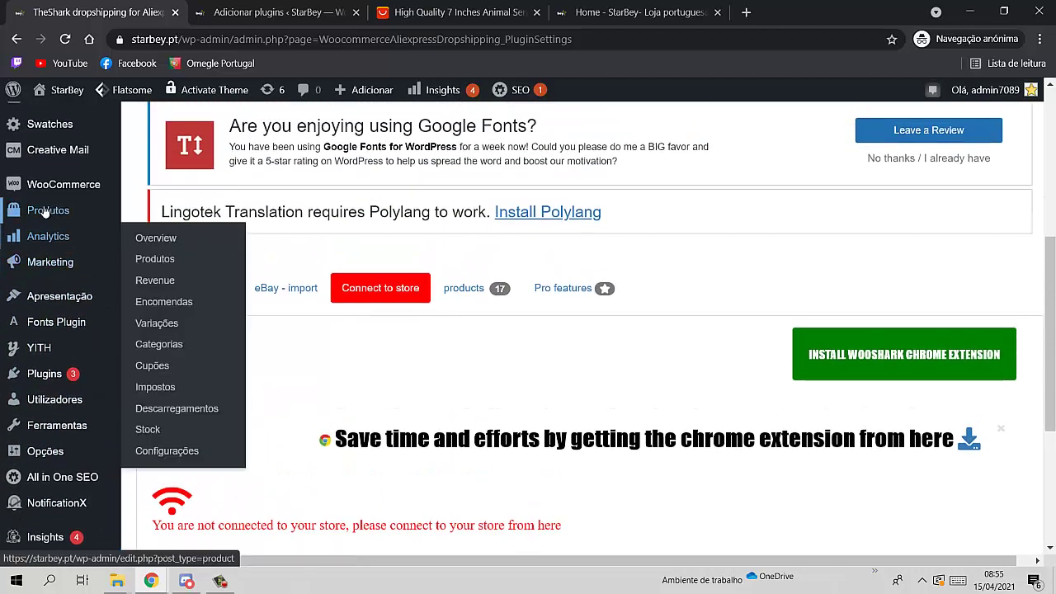
mouse_move(69, 196)
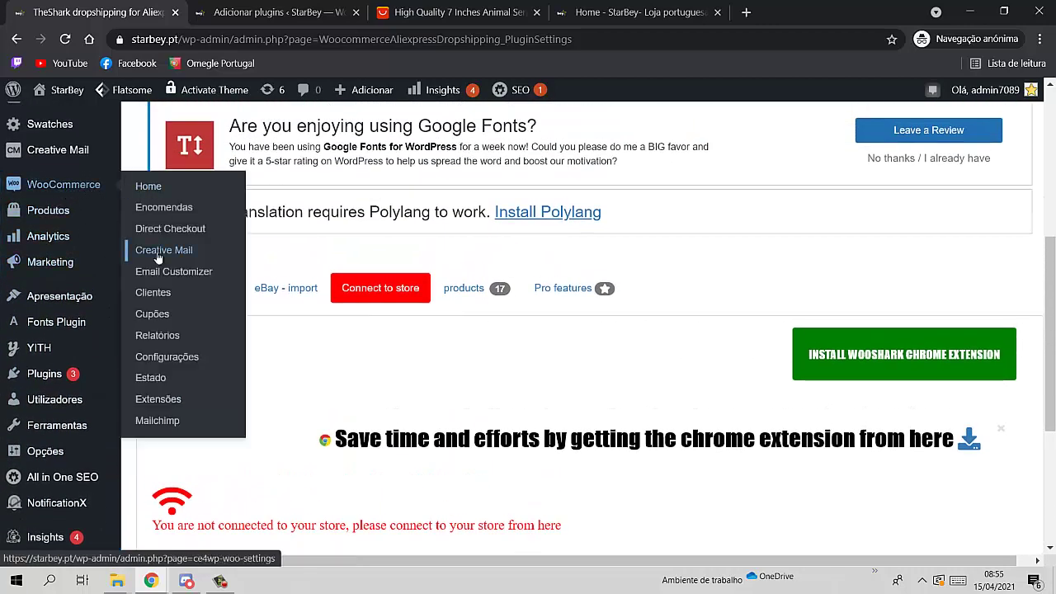
right_click(168, 356)
left_click(198, 363)
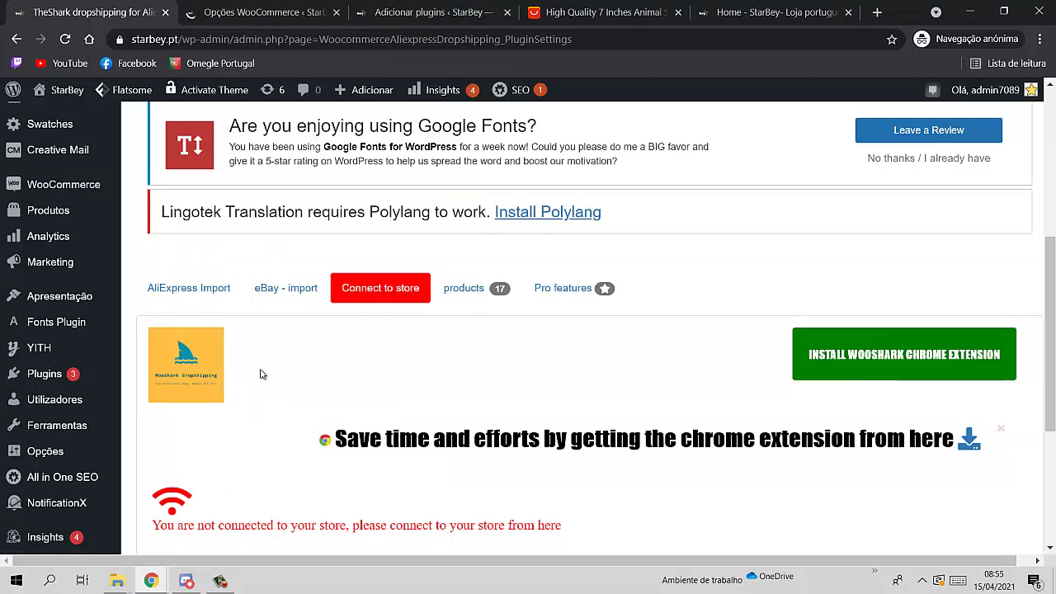
left_click(264, 13)
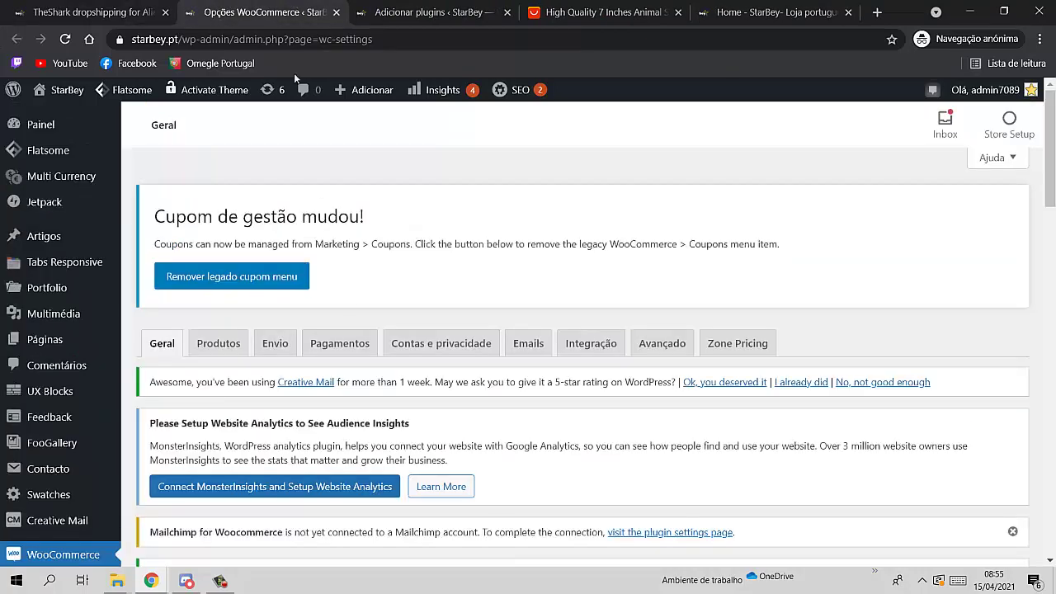
Step: Open the REST API keys section in the advanced WooCommerce settings
left_click(644, 350)
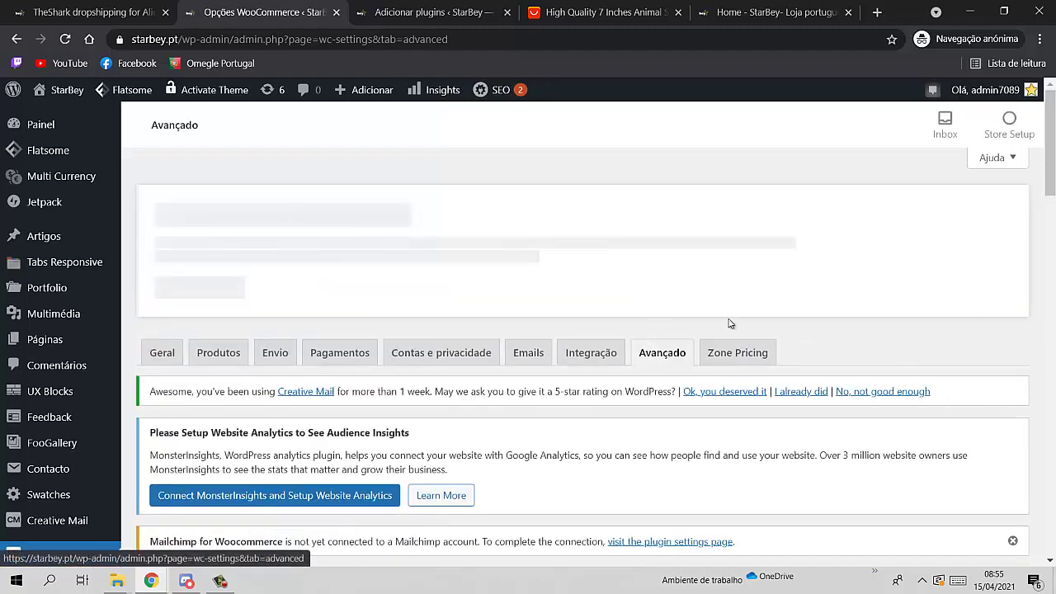
scroll(1053, 186, "down", 2)
left_click_drag(1053, 186, 1053, 313)
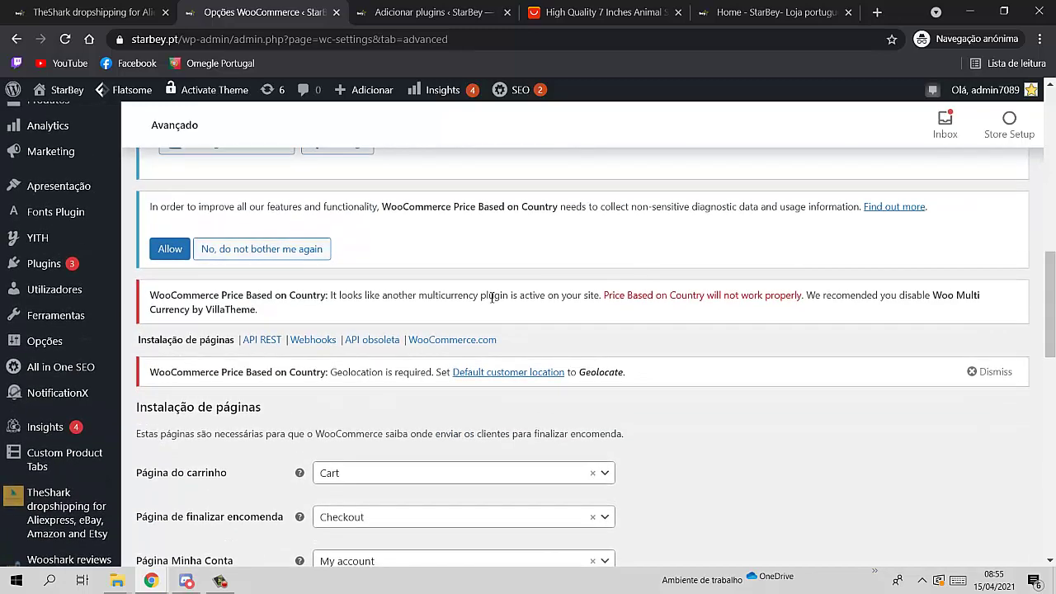
left_click(258, 343)
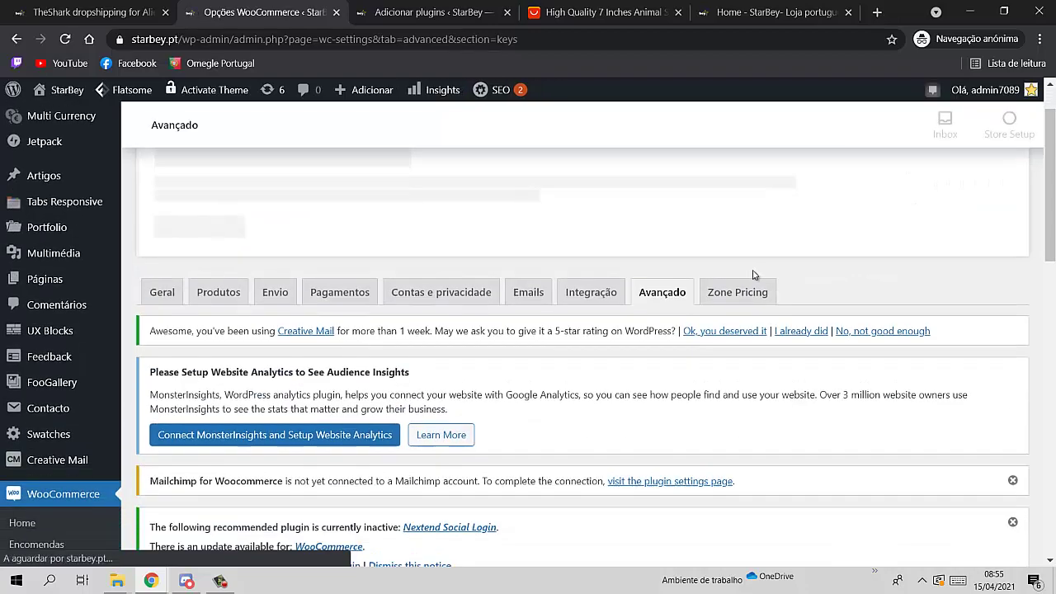
scroll(751, 278, "down", 10)
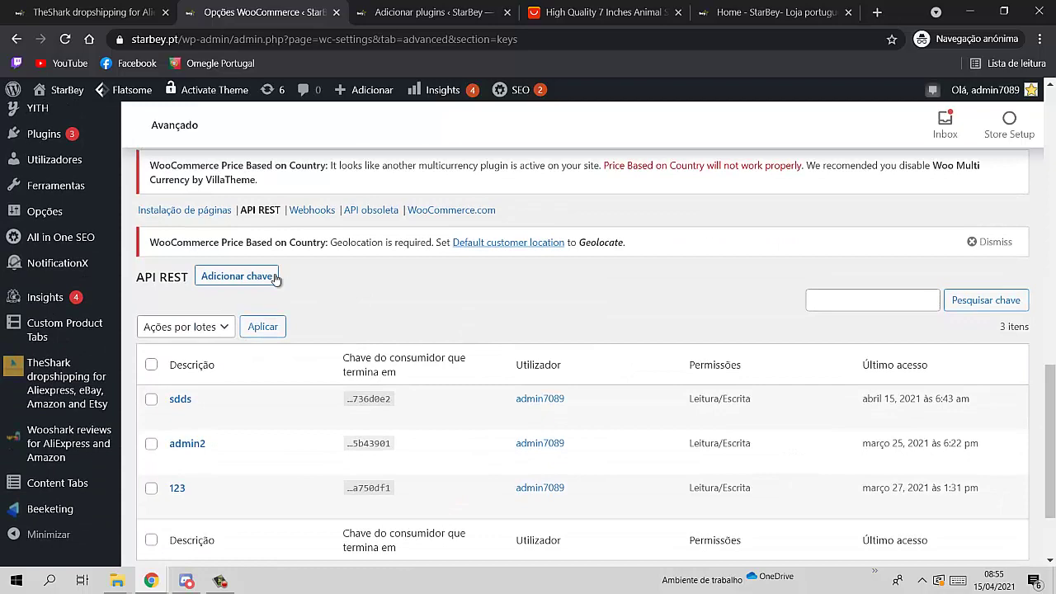
Step: Generate a new REST API key with the description "test" and Leitura/Escrita permissions
left_click(262, 277)
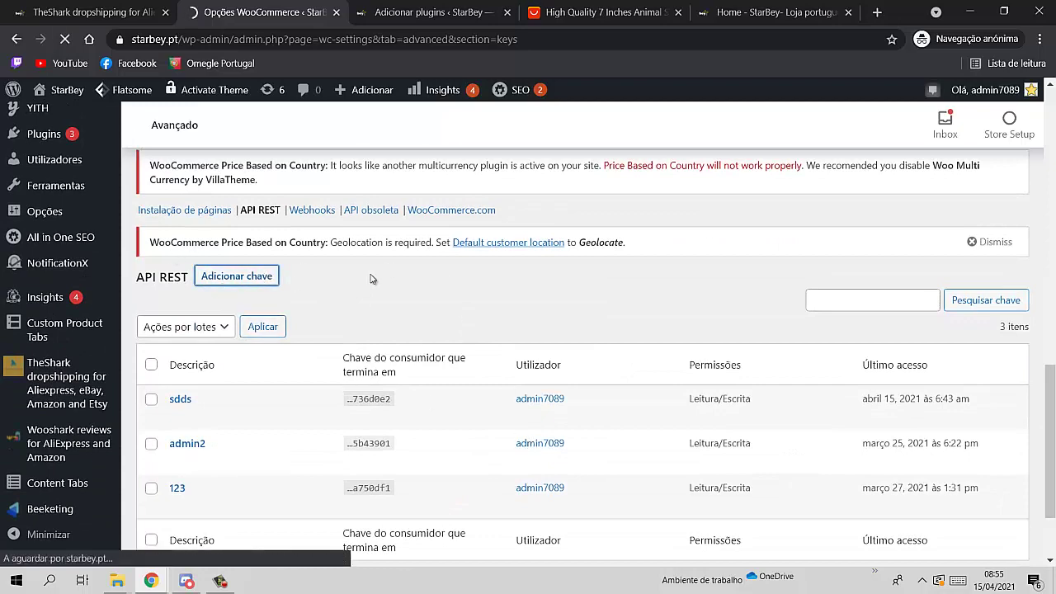
scroll(734, 248, "down", 7)
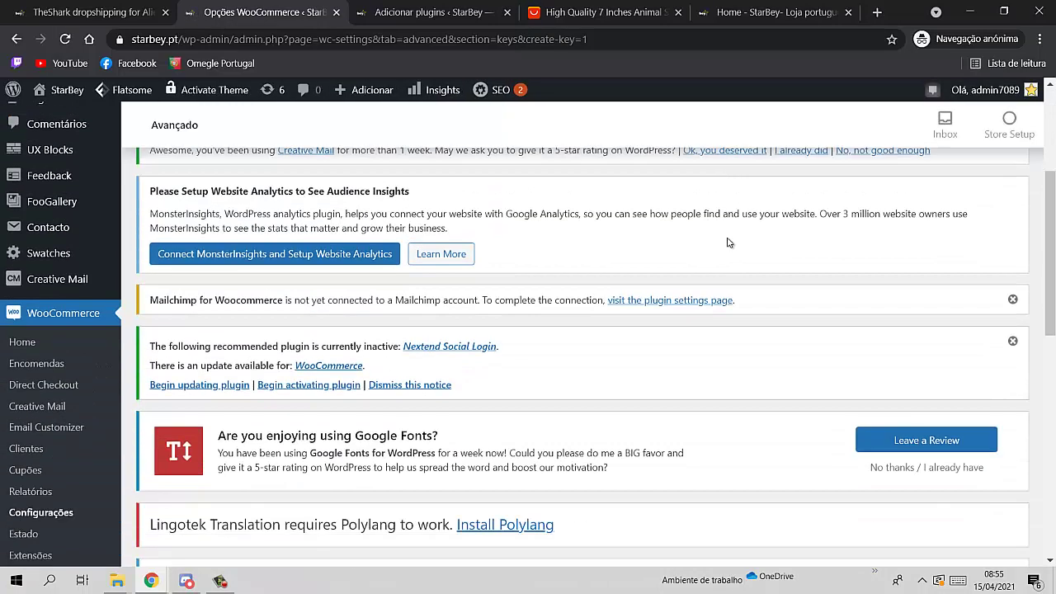
scroll(726, 243, "down", 4)
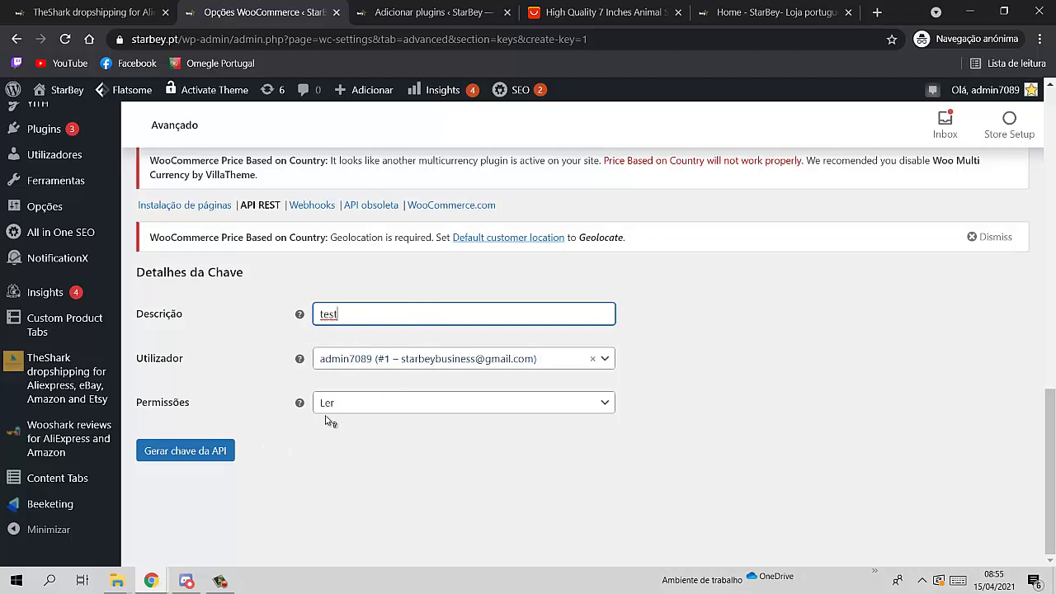
left_click(365, 400)
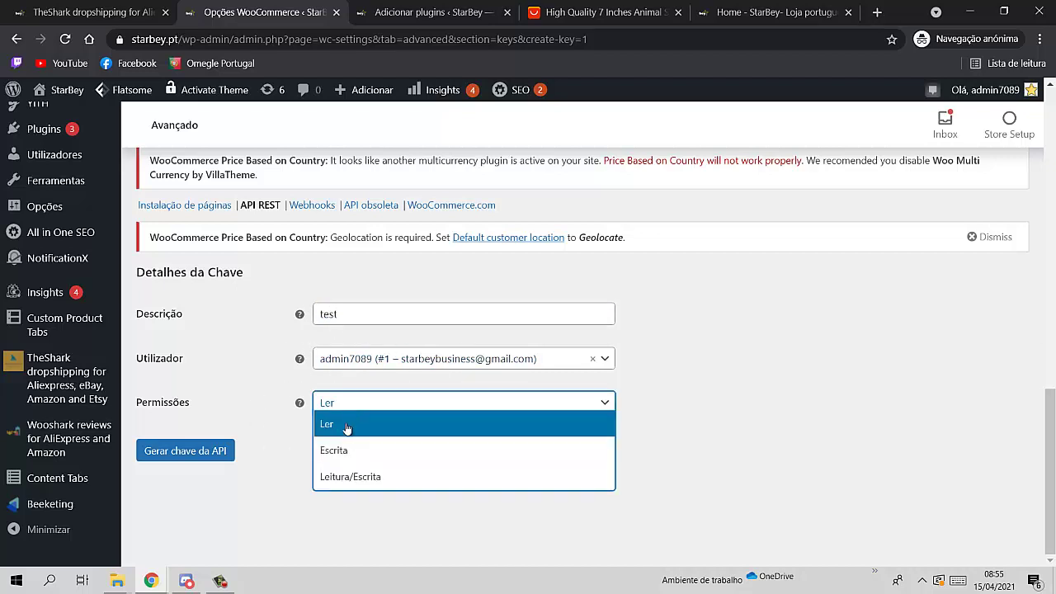
left_click(352, 477)
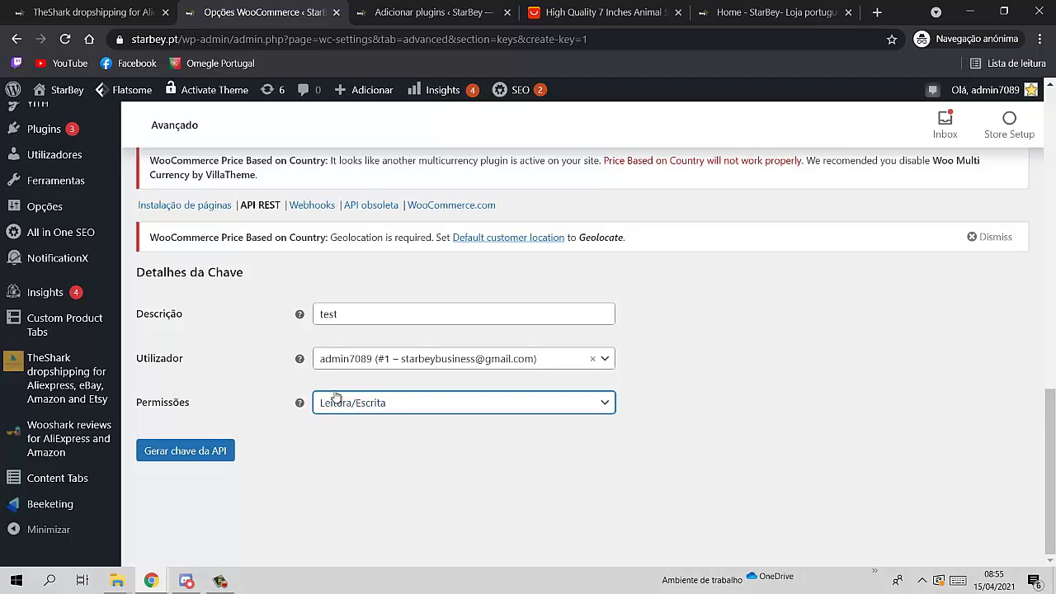
left_click(328, 413)
left_click(339, 478)
left_click(217, 448)
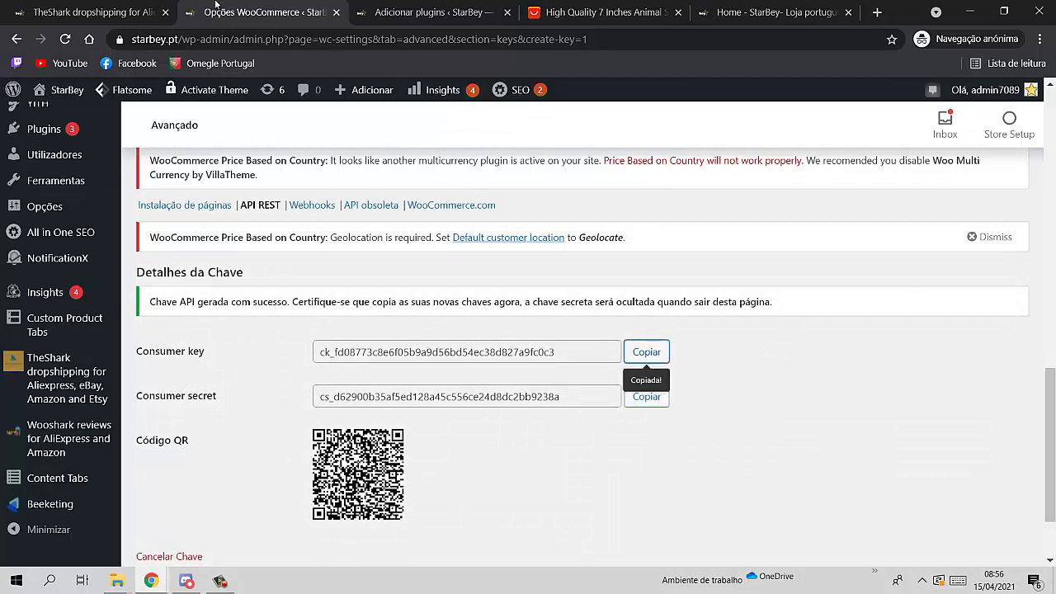
Step: Paste the generated consumer key into the client key field of TheShark's store connection form
left_click(99, 12)
scroll(1042, 397, "down", 3)
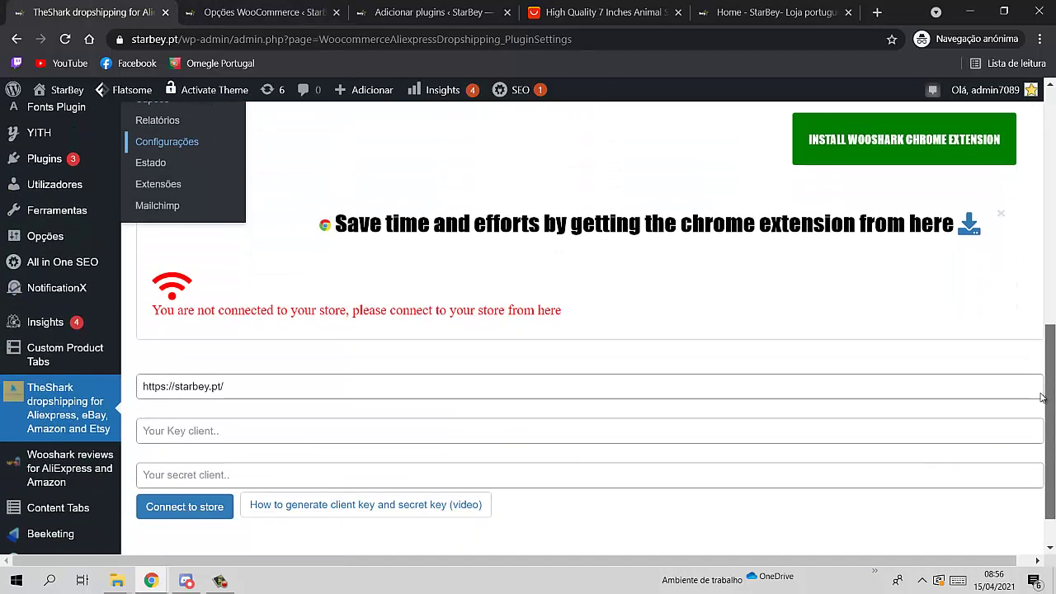
key("ctrl+v")
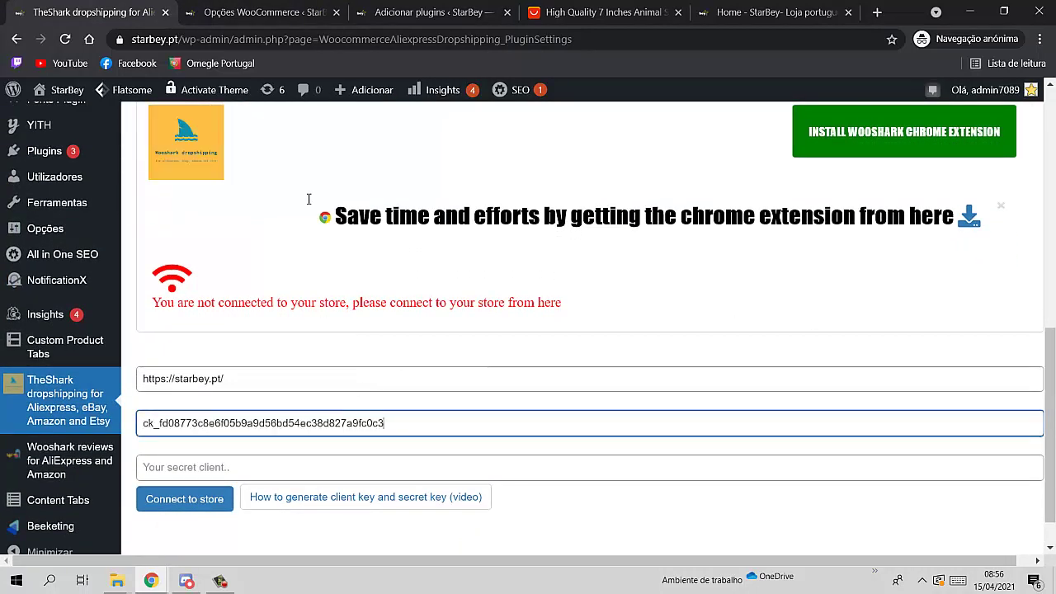
Step: Copy the generated consumer secret into the plugin's secret client field and connect the plugin to the store
left_click(279, 7)
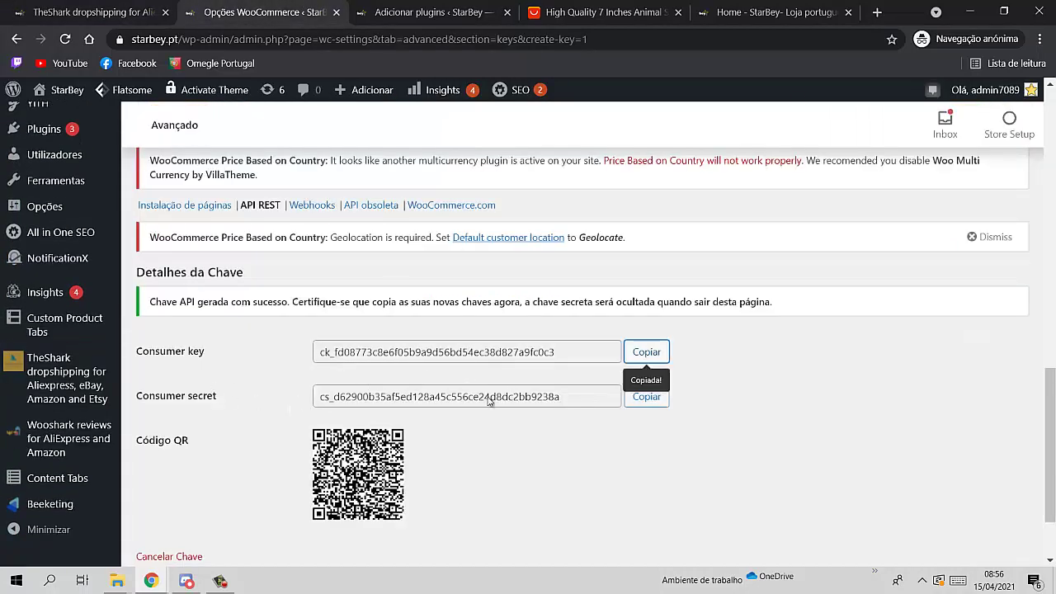
left_click(643, 406)
left_click(95, 11)
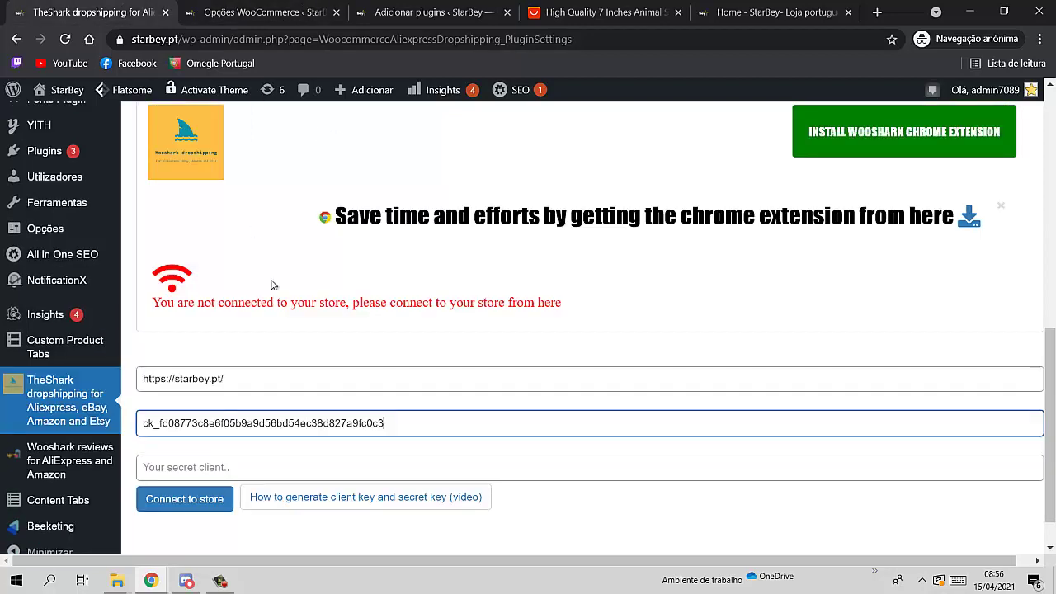
left_click(202, 467)
key("ctrl+v")
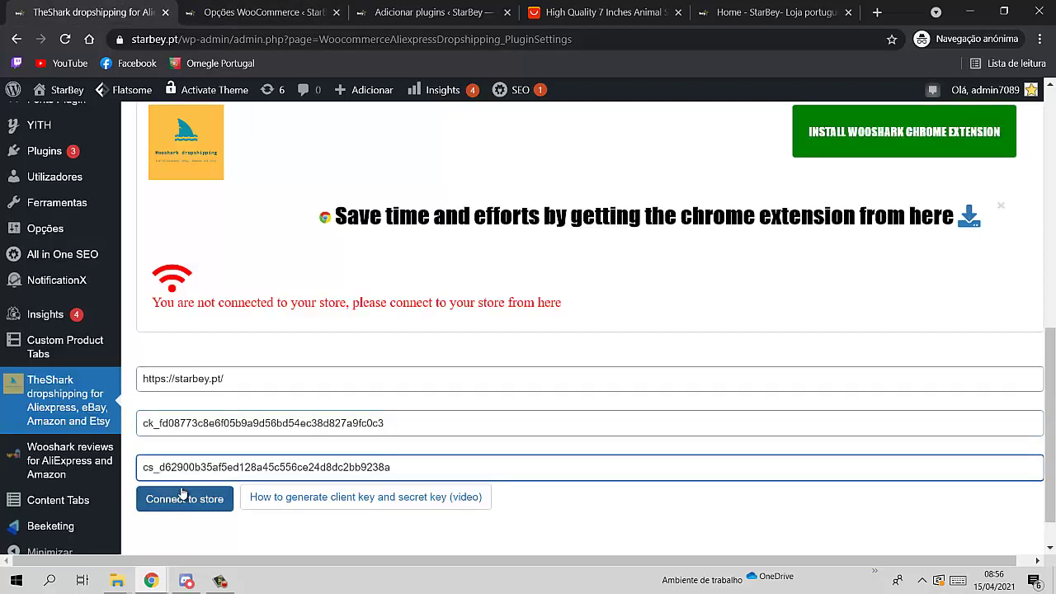
left_click(178, 498)
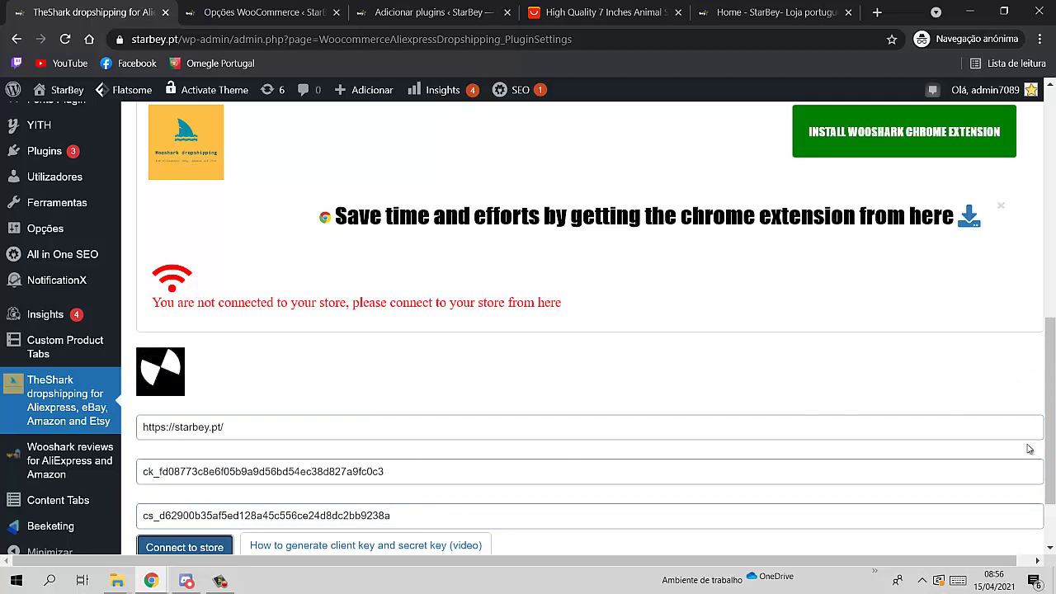
scroll(1054, 454, "down", 1)
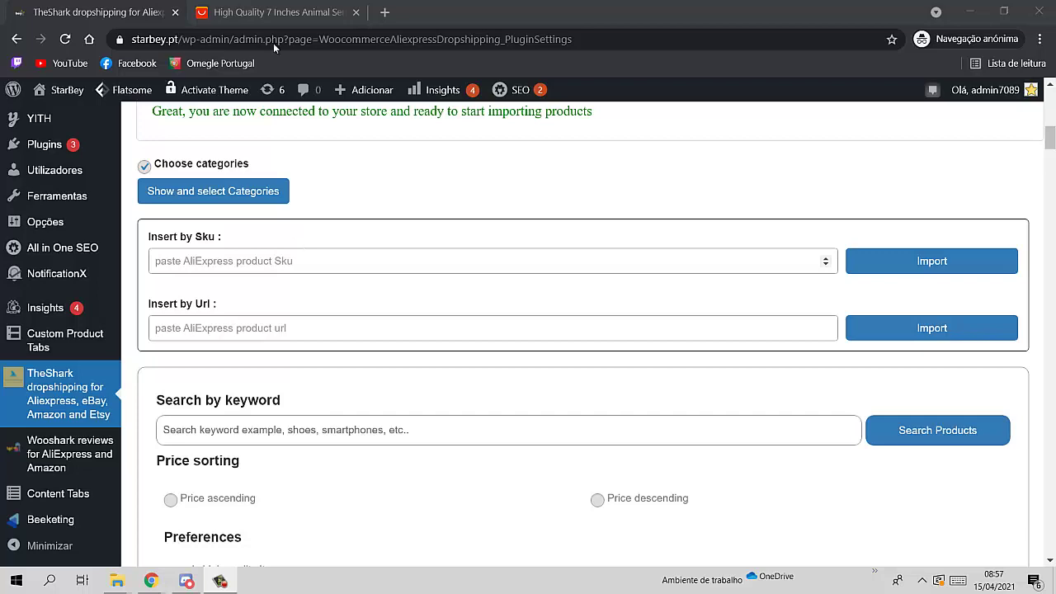
Step: View the AliExpress product page for the 7-inch animal plate and return to the plugin's import page
left_click(266, 7)
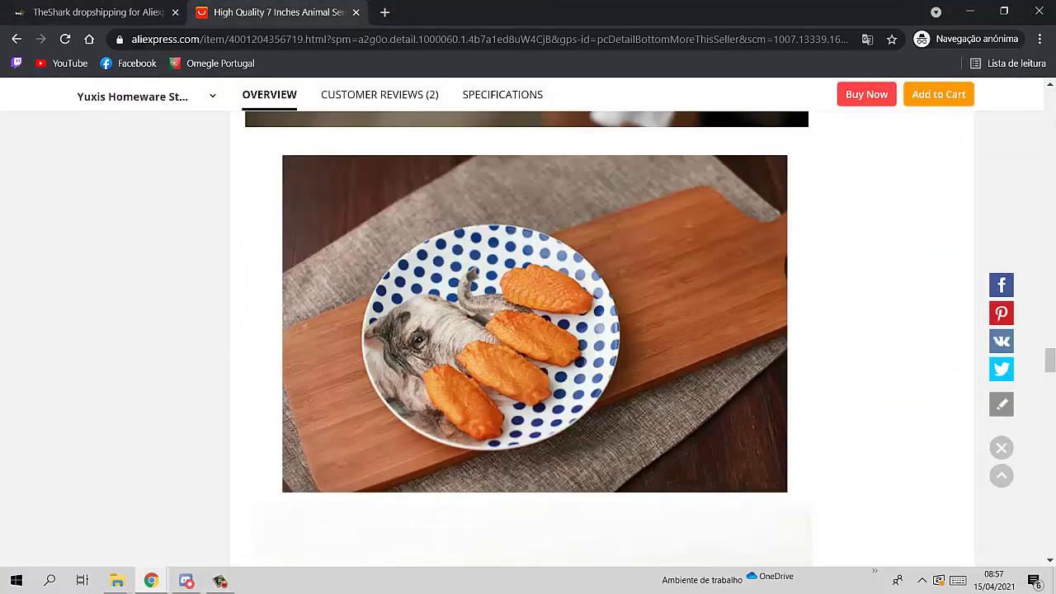
left_click_drag(1055, 364, 1020, 97)
left_click(114, 13)
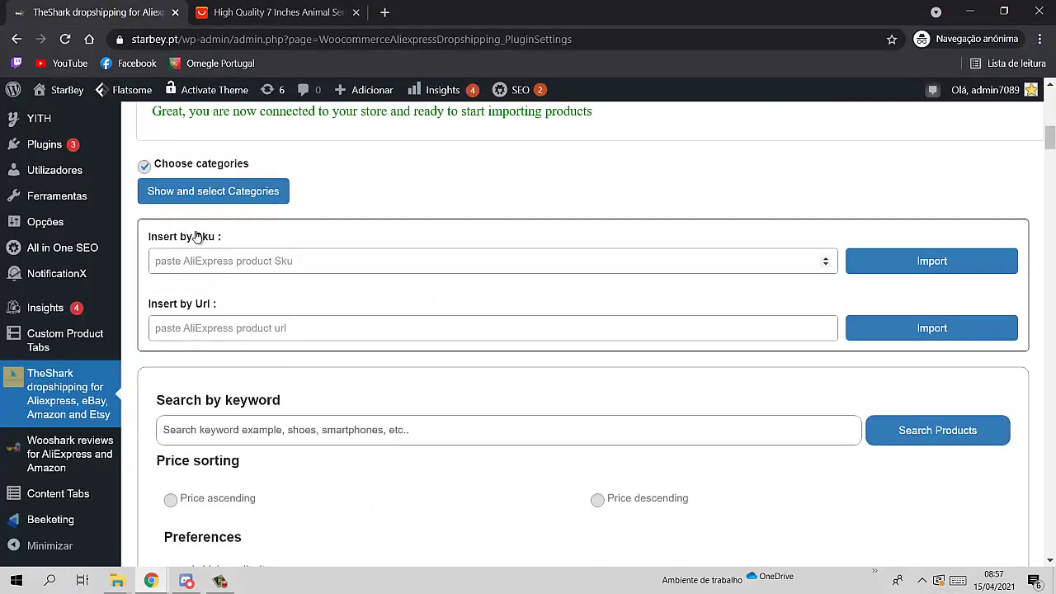
left_click(252, 11)
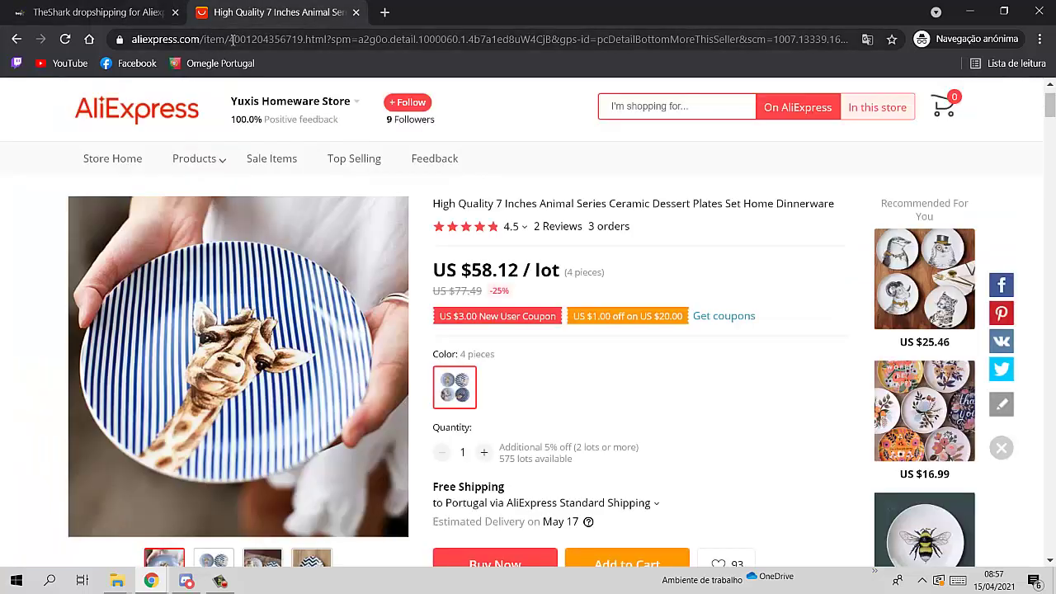
left_click_drag(232, 39, 314, 43)
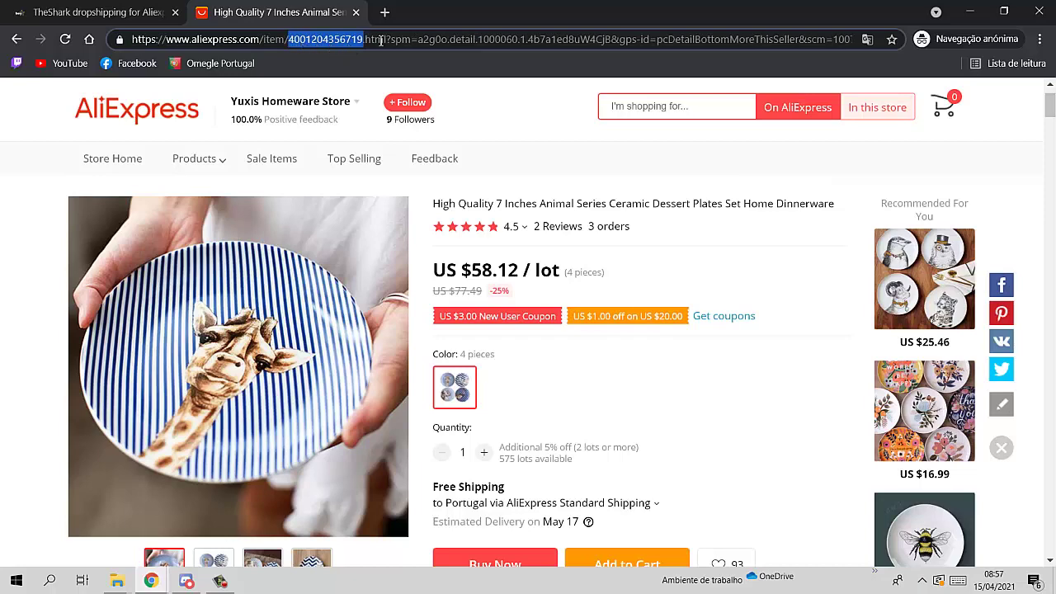
right_click(343, 40)
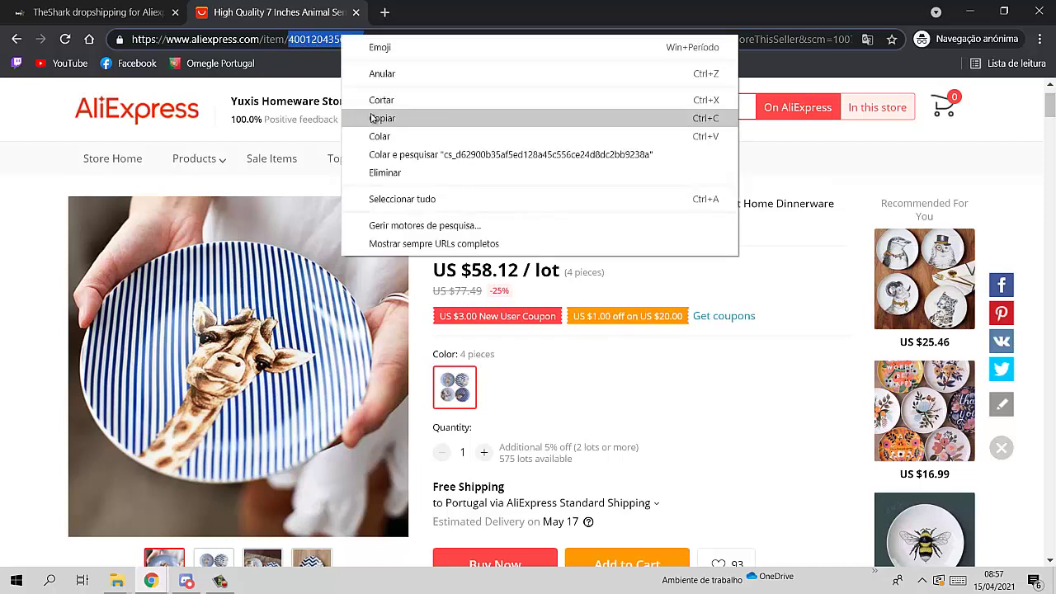
left_click(377, 116)
left_click(113, 11)
key("ctrl+v")
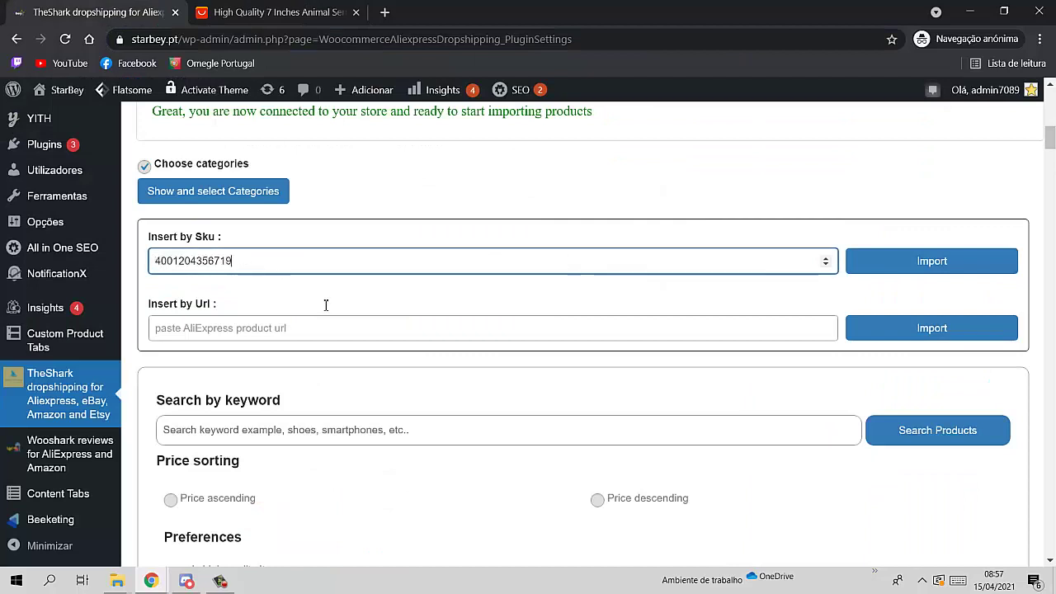
left_click(191, 10)
left_click(120, 10)
left_click(240, 15)
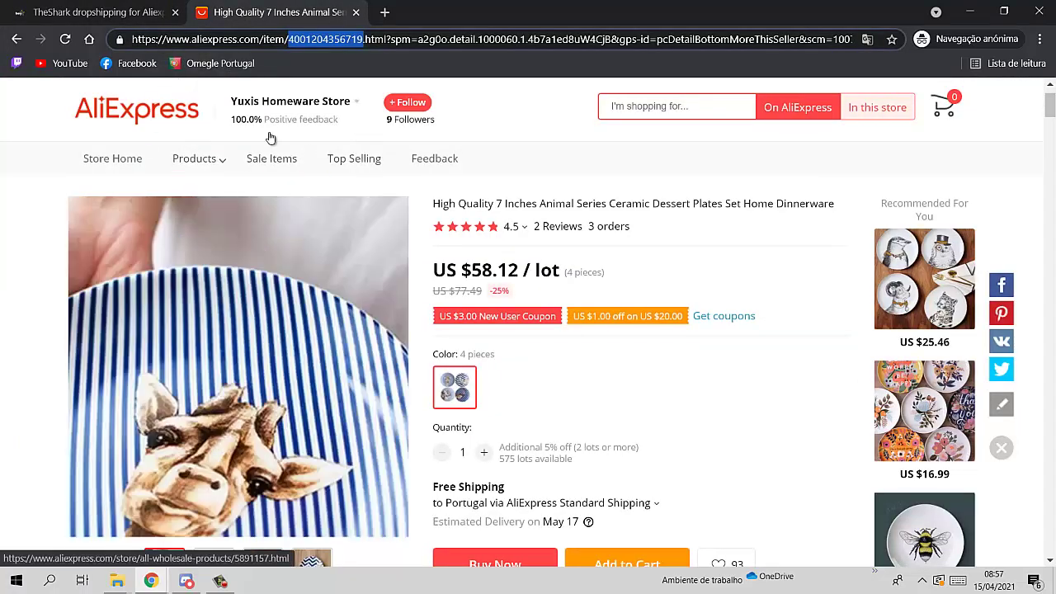
left_click(73, 5)
left_click(388, 327)
key("ctrl+v")
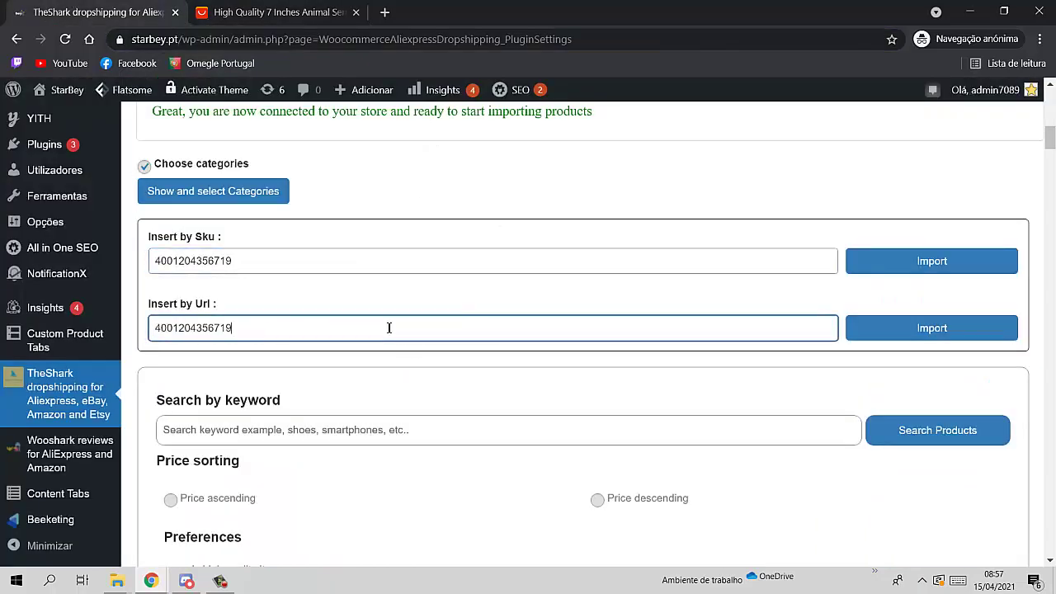
key("BackSpace")
key("BackSpace")
key("BackSpace")
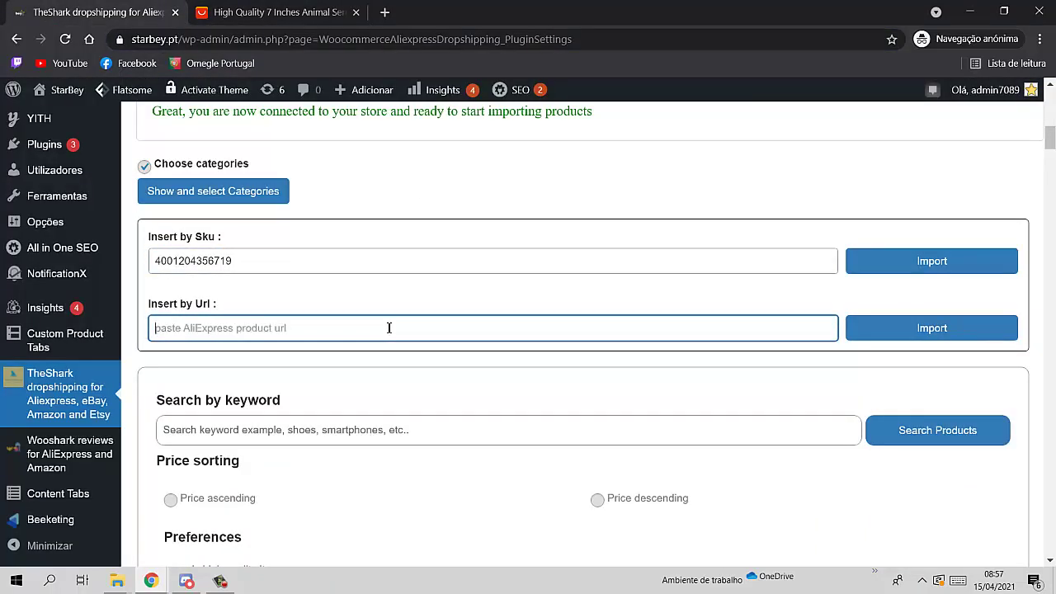
Step: Import the AliExpress product into the store by its SKU
left_click(831, 272)
left_click(873, 272)
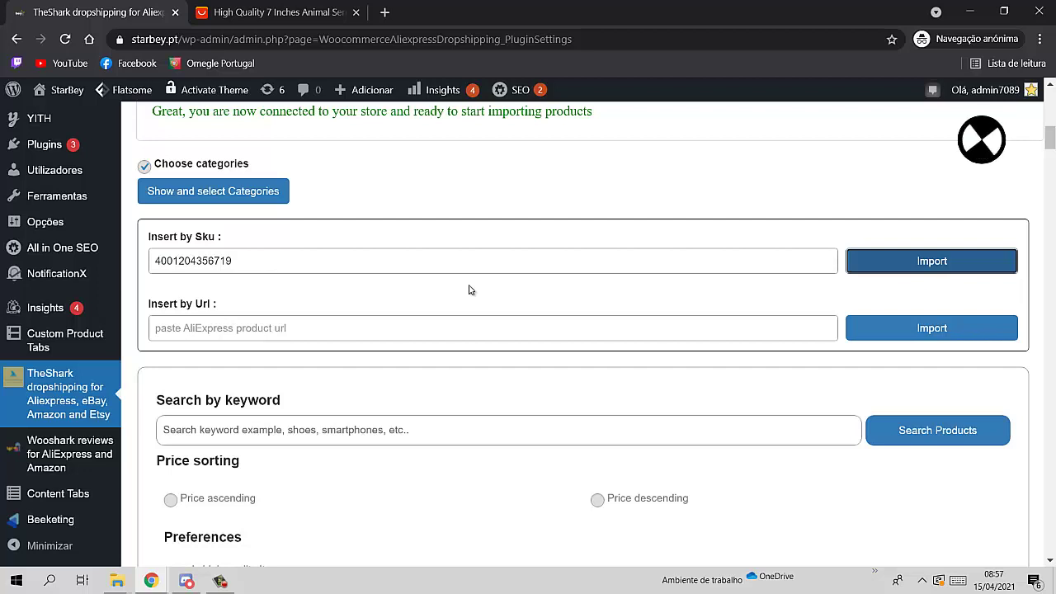
Step: Open the starbey.pt storefront in a new tab and view its shop page
left_click(393, 7)
type("st")
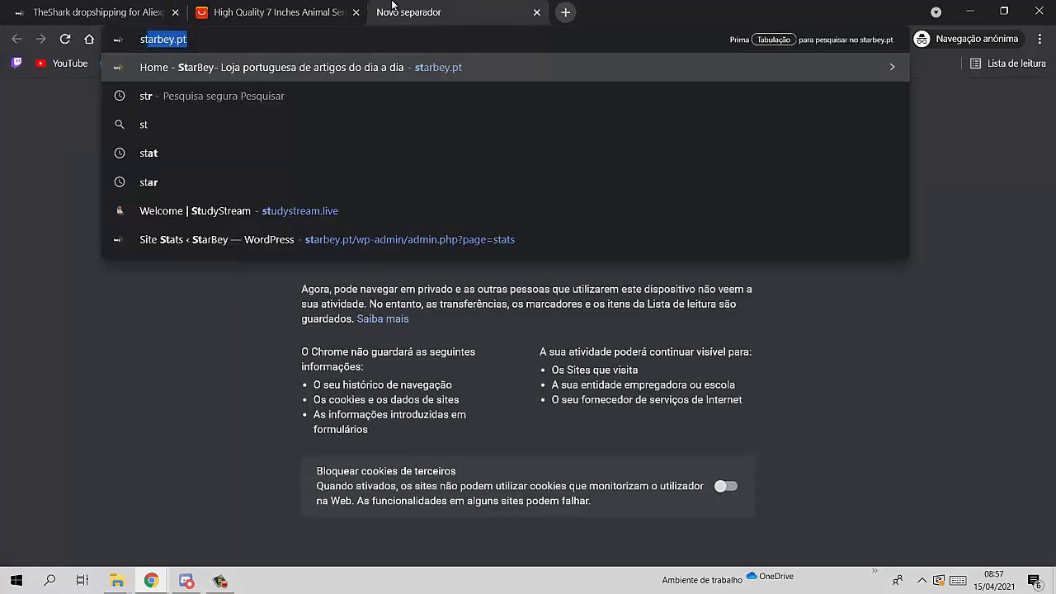
key("Return")
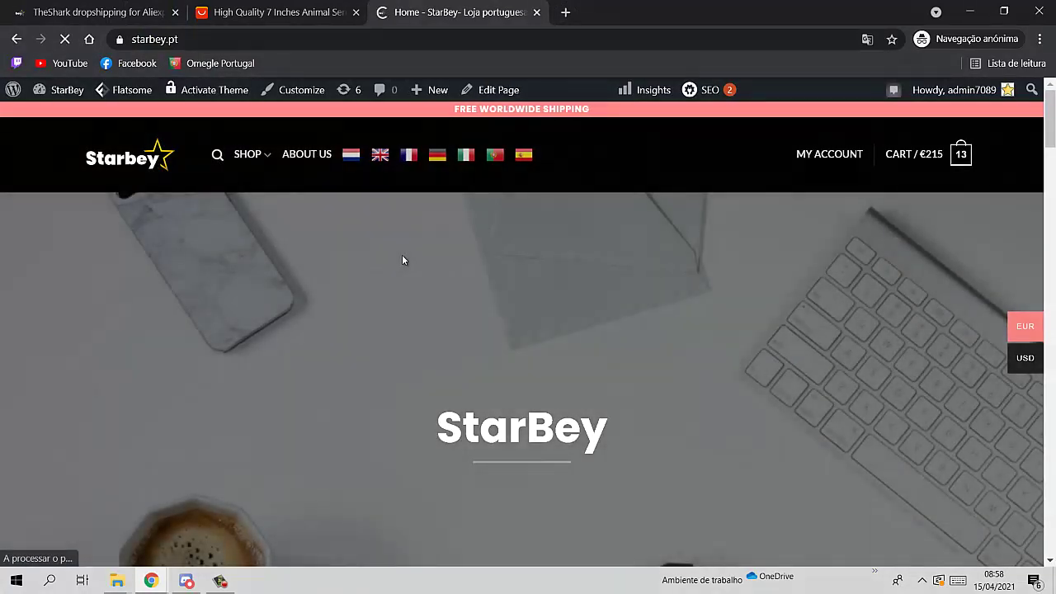
mouse_move(261, 163)
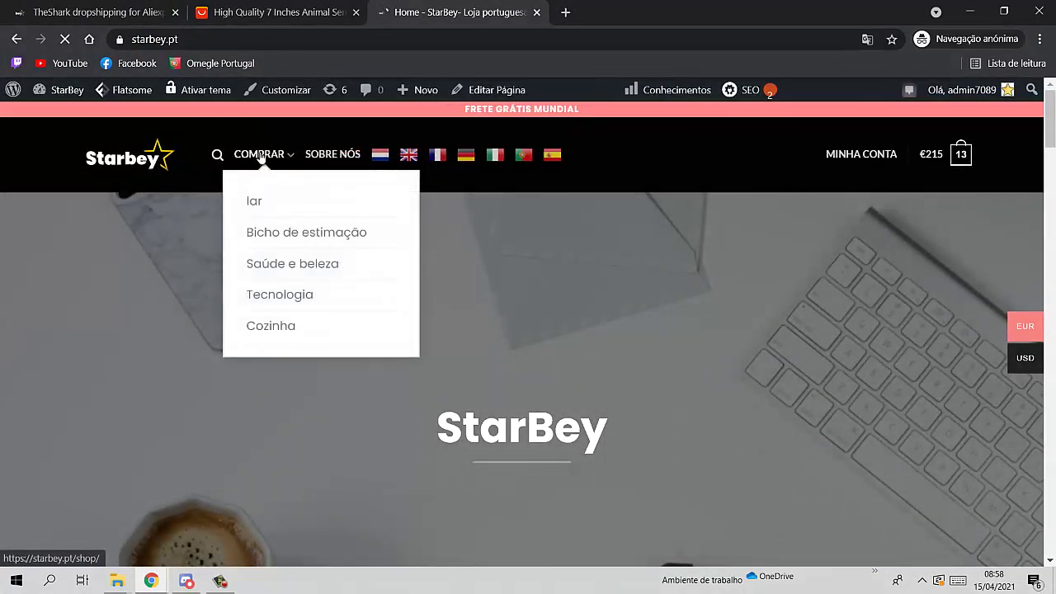
left_click(260, 157)
scroll(253, 148, "down", 2)
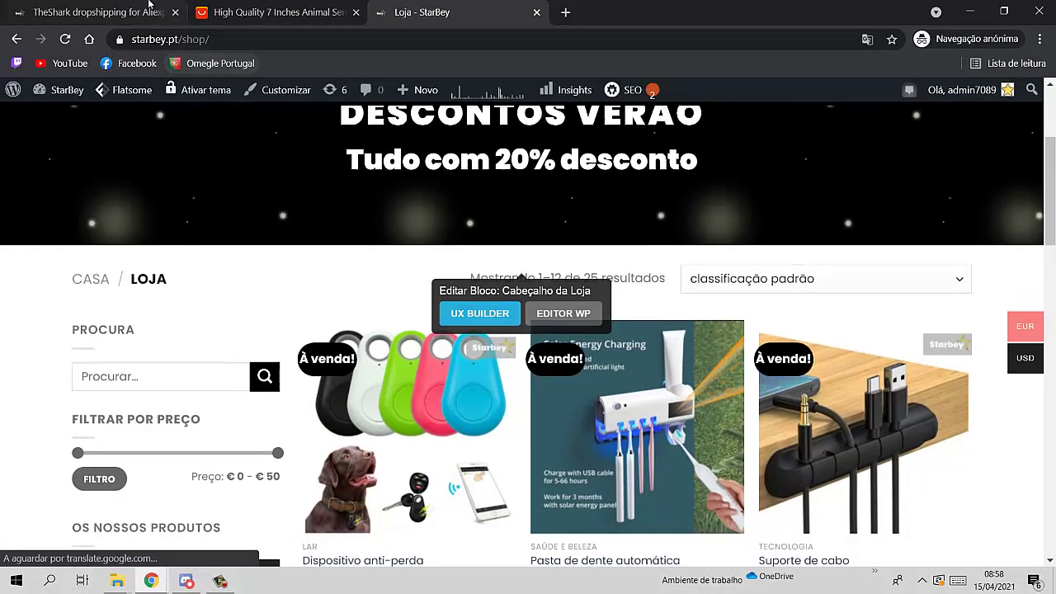
Step: Open the store's product list in a new tab and open the imported 7-inch animal dessert plates for editing
left_click(138, 8)
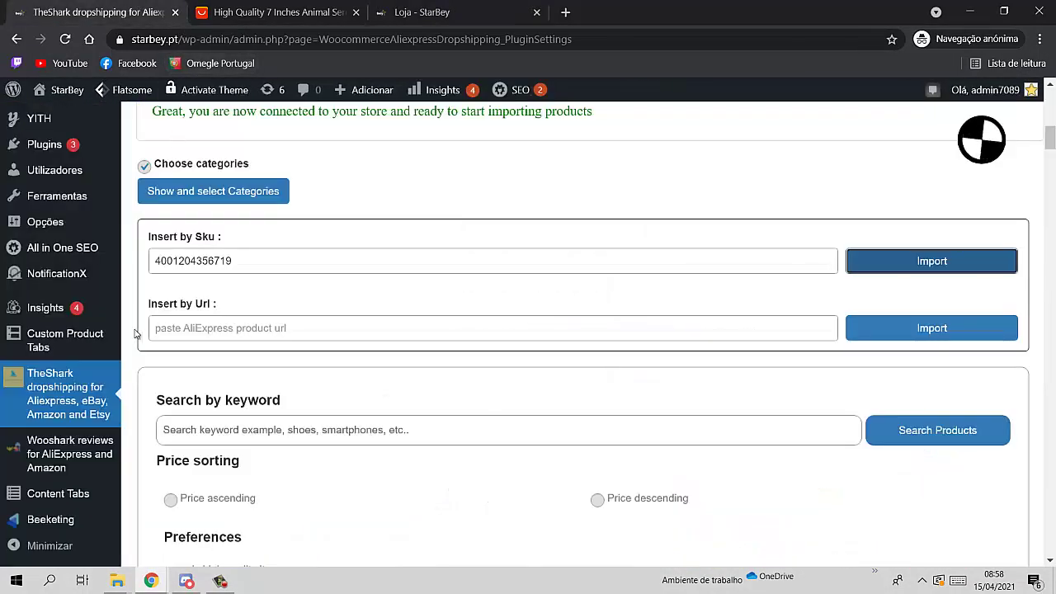
scroll(56, 196, "up", 2)
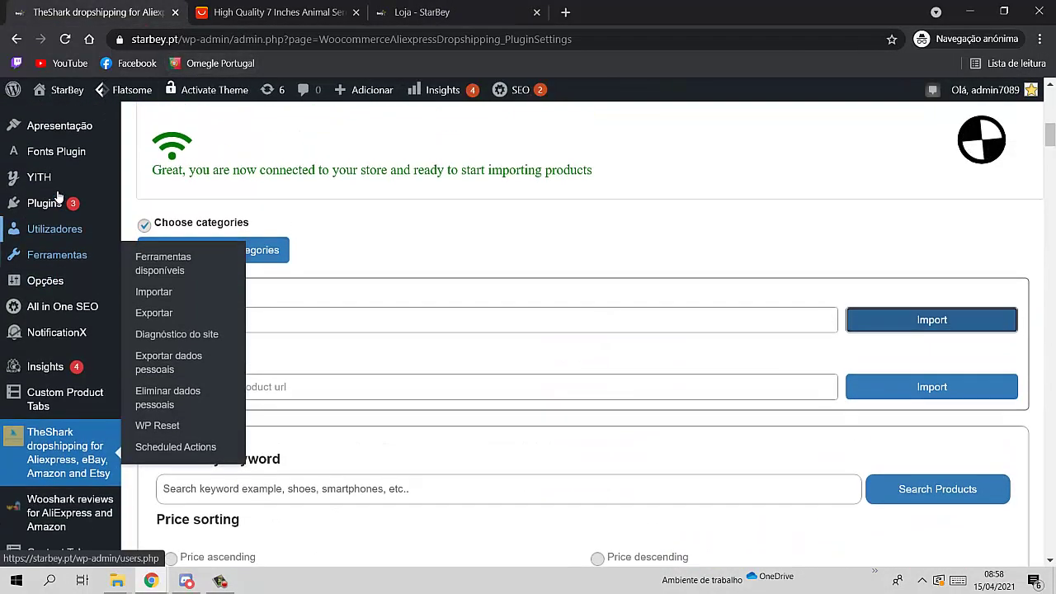
scroll(58, 195, "up", 1)
right_click(40, 221)
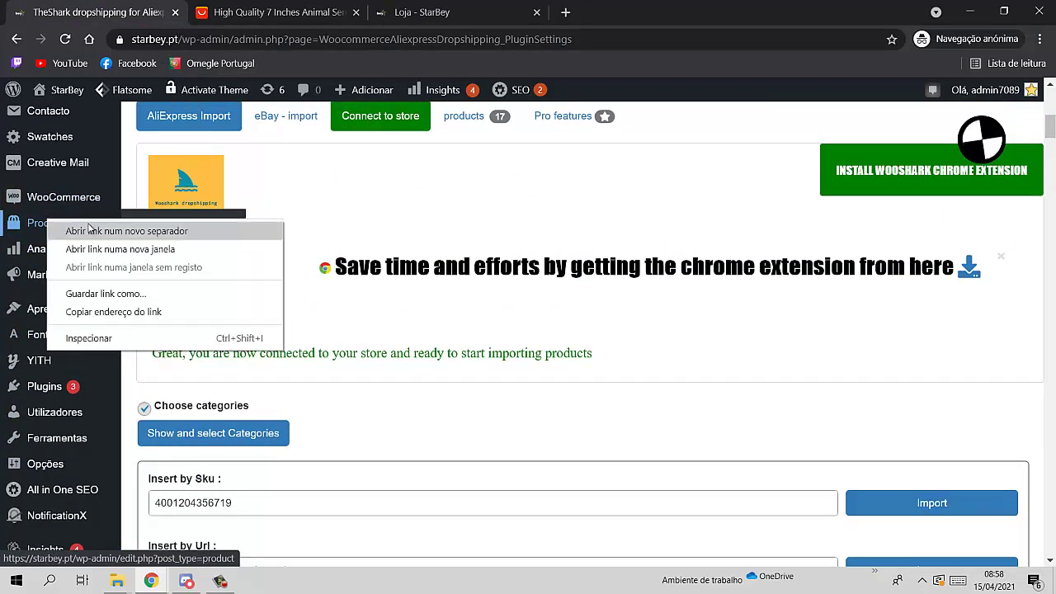
left_click(89, 229)
left_click(287, 5)
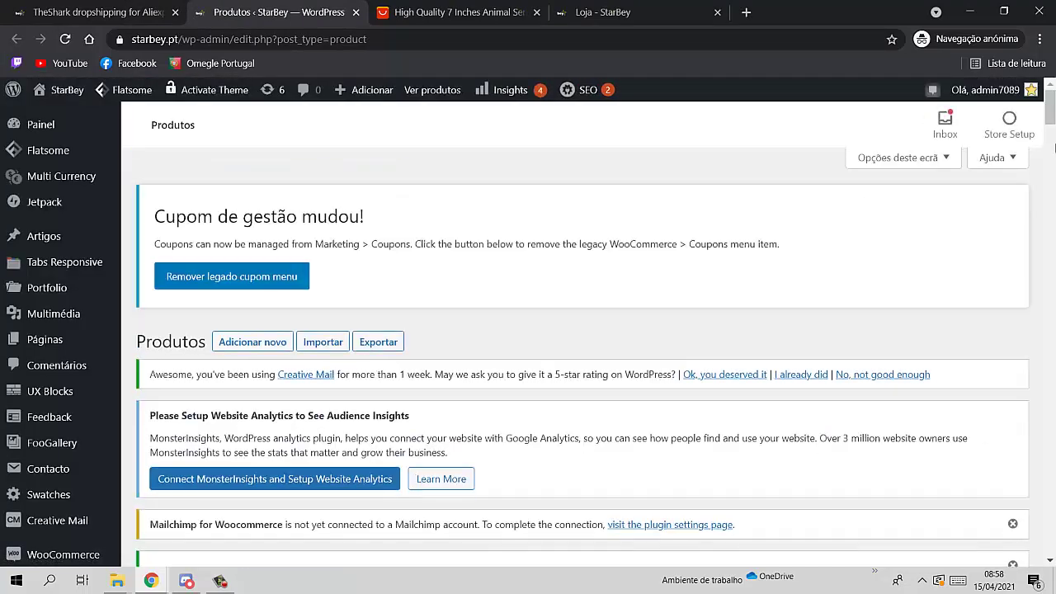
left_click_drag(1054, 132, 1050, 205)
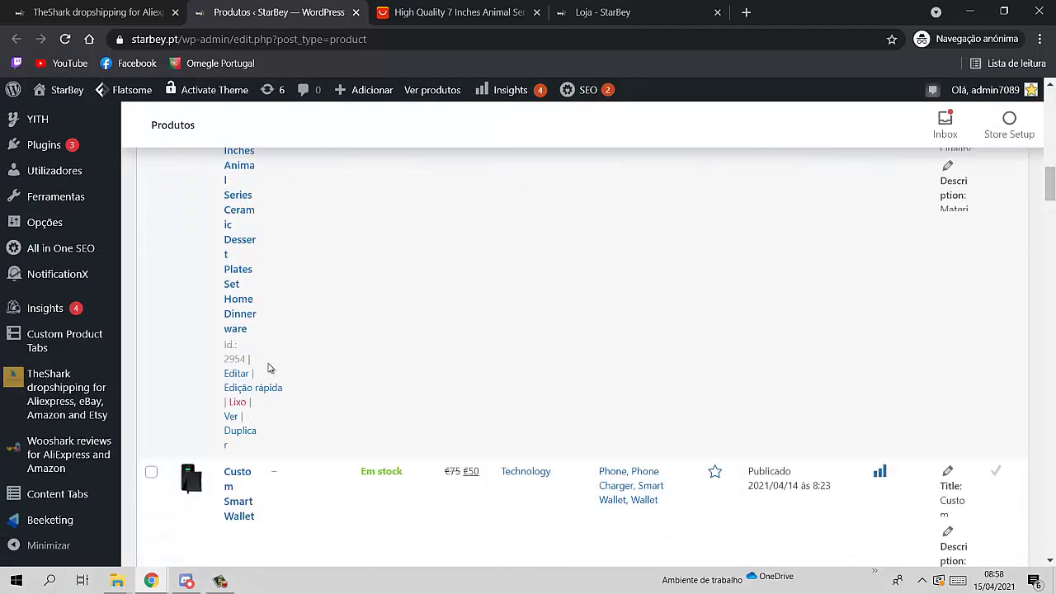
left_click(237, 374)
Step: Examine the store's shop and home pages and the original AliExpress listing while the product editor loads
key("ctrl+4")
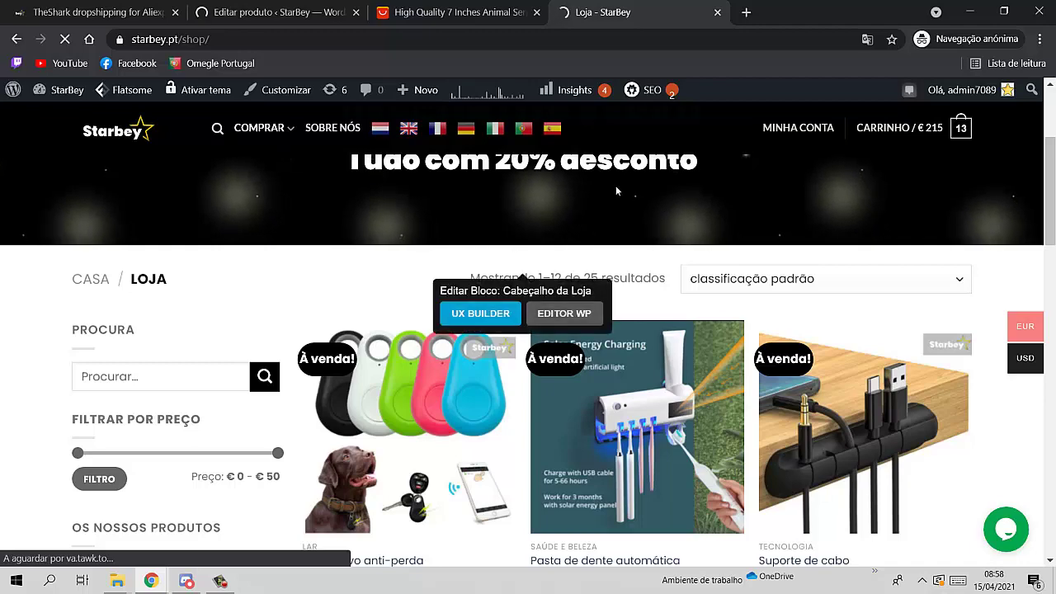
left_click(272, 11)
left_click(602, 12)
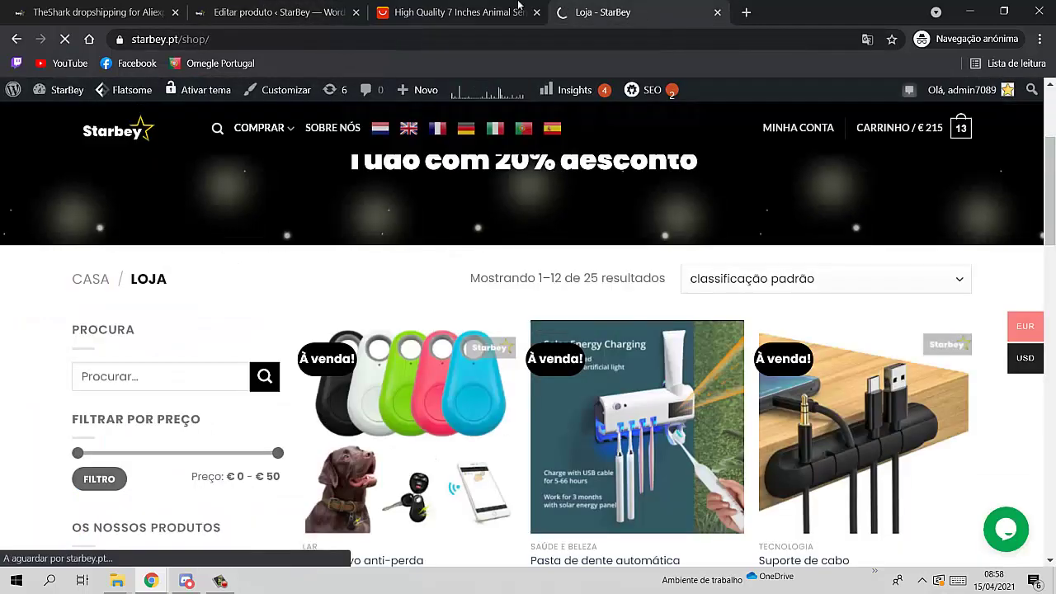
left_click(273, 12)
left_click(603, 12)
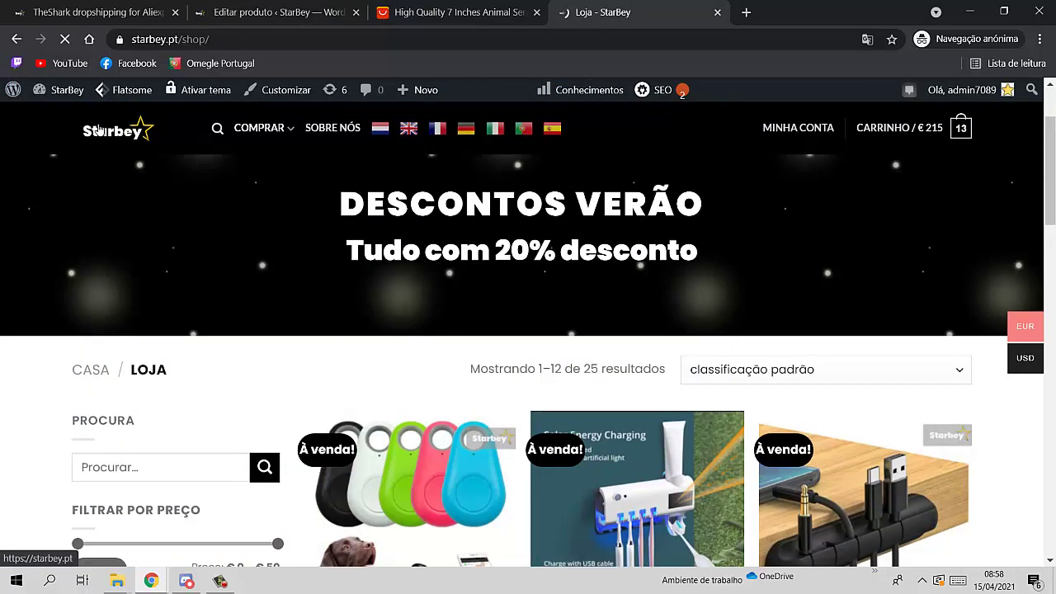
left_click(99, 130)
left_click(276, 11)
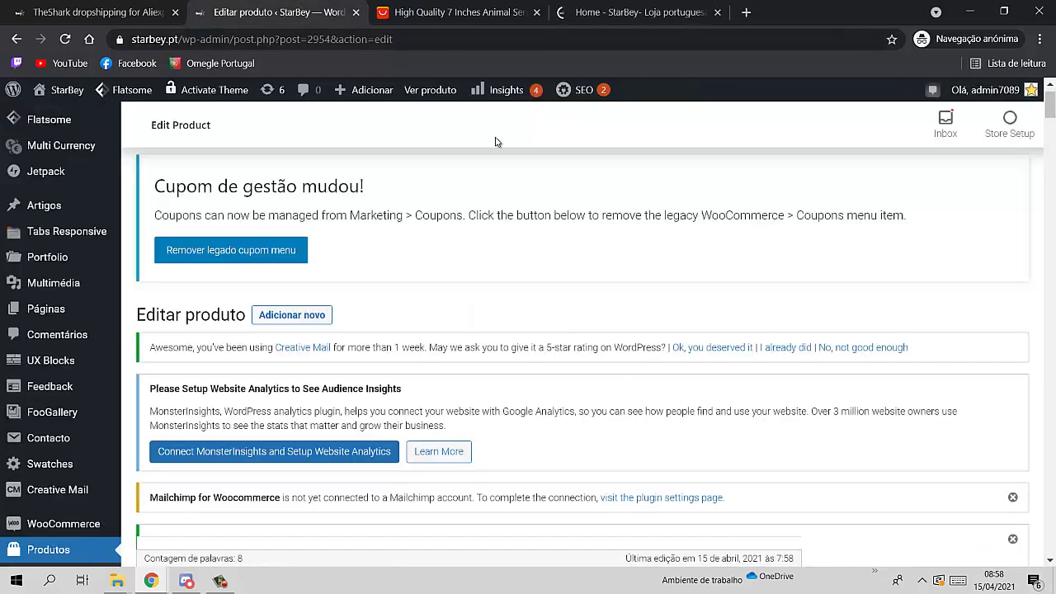
left_click(635, 12)
scroll(853, 245, "down", 5)
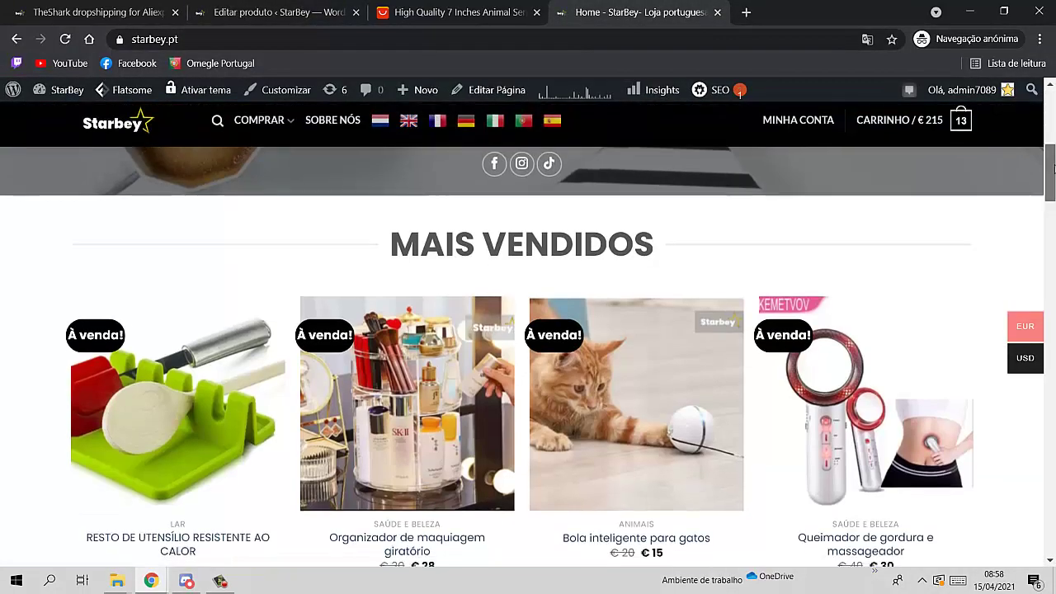
left_click_drag(1053, 169, 1053, 312)
left_click(445, 13)
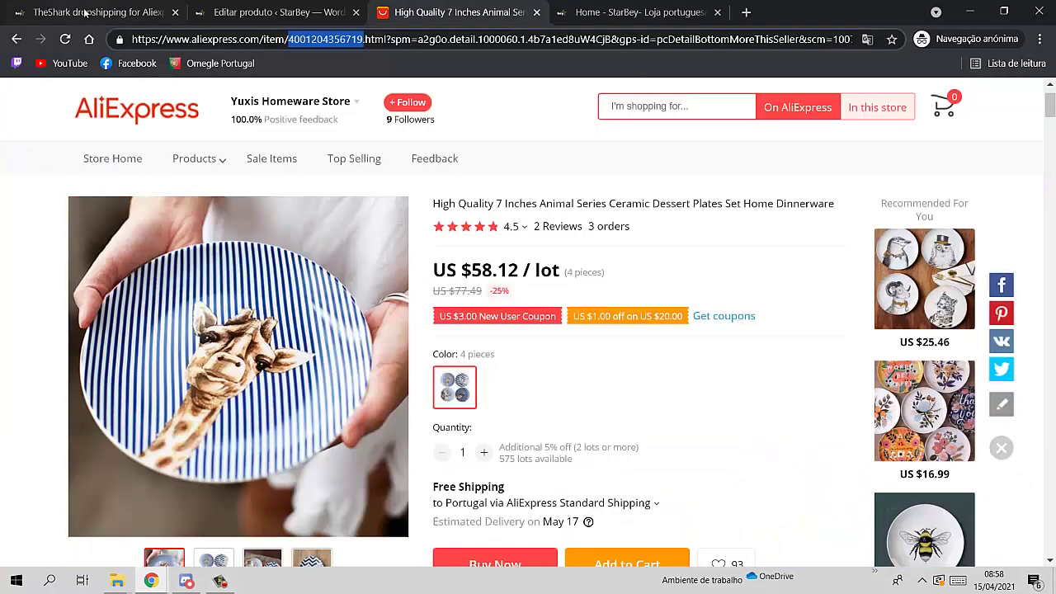
left_click(85, 12)
Step: Open the imported product's permalink from its edit page in a new tab and switch to it
left_click(273, 13)
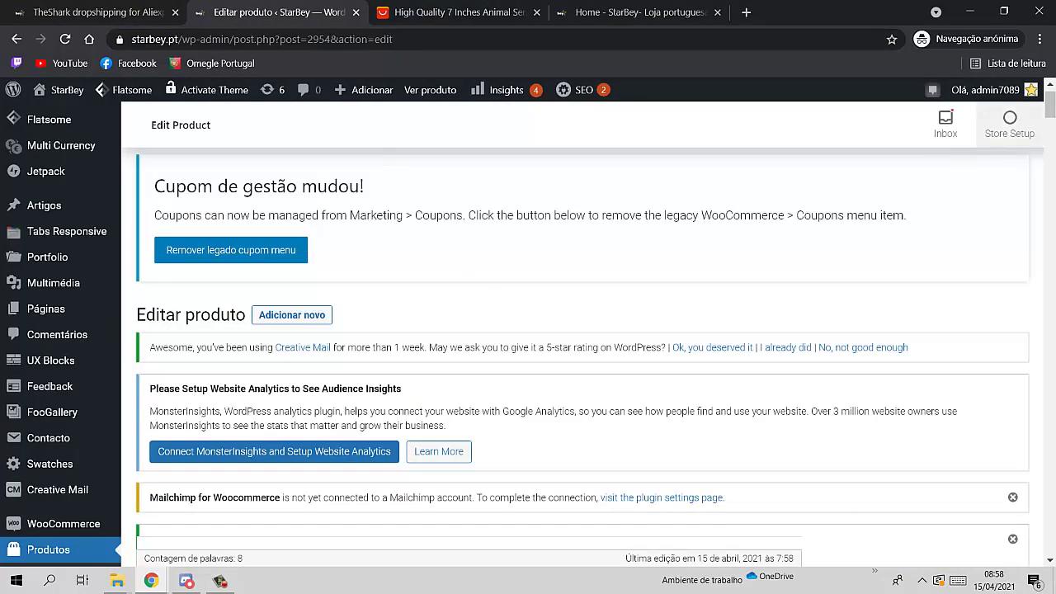
left_click_drag(1050, 112, 1051, 146)
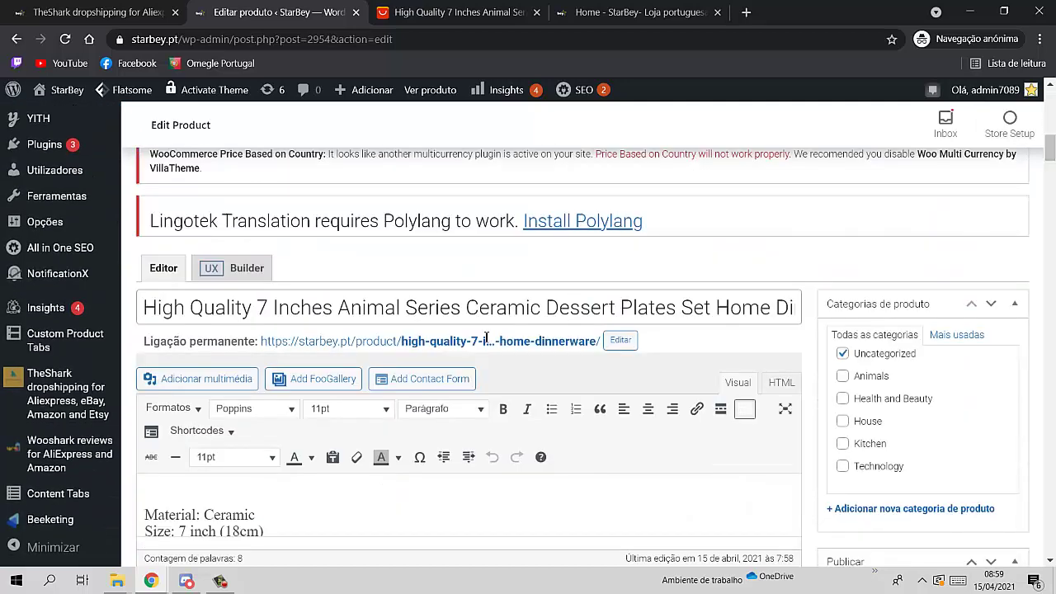
right_click(474, 347)
left_click(516, 357)
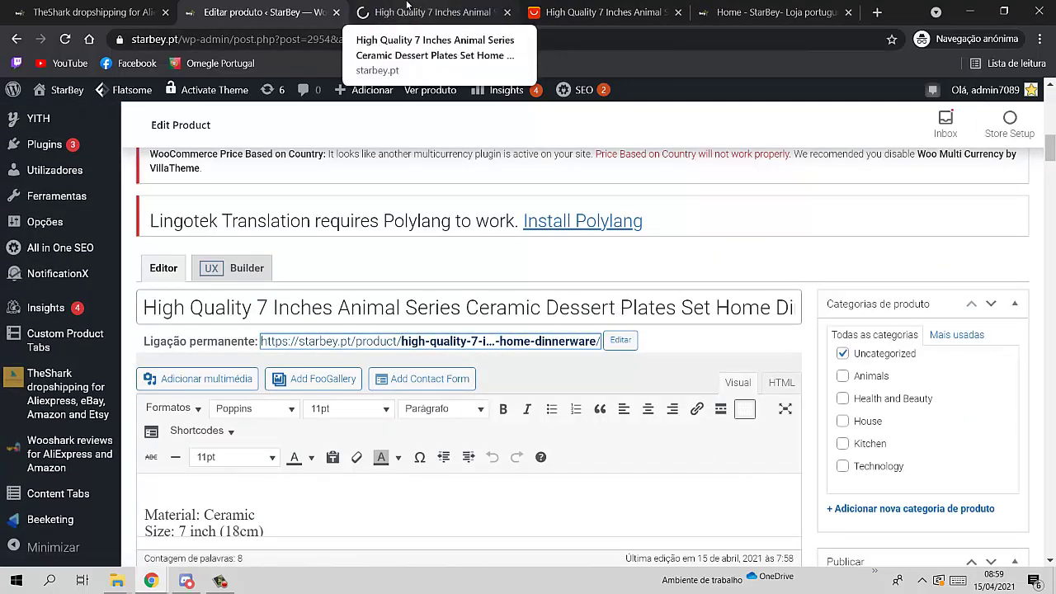
left_click(420, 10)
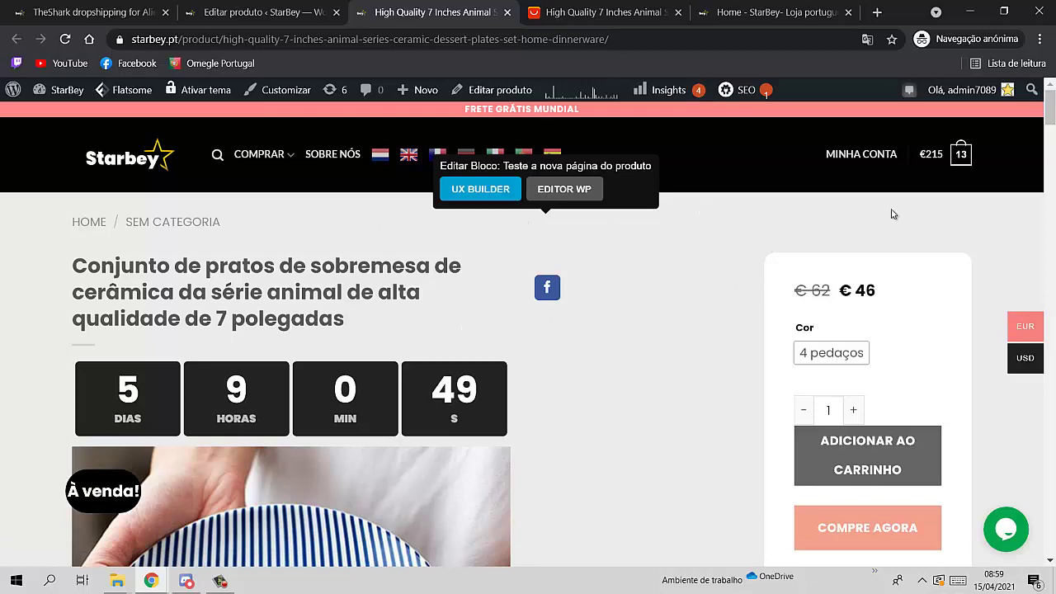
Step: Look through the imported product's images, price and purchase options on its store page
scroll(891, 214, "down", 4)
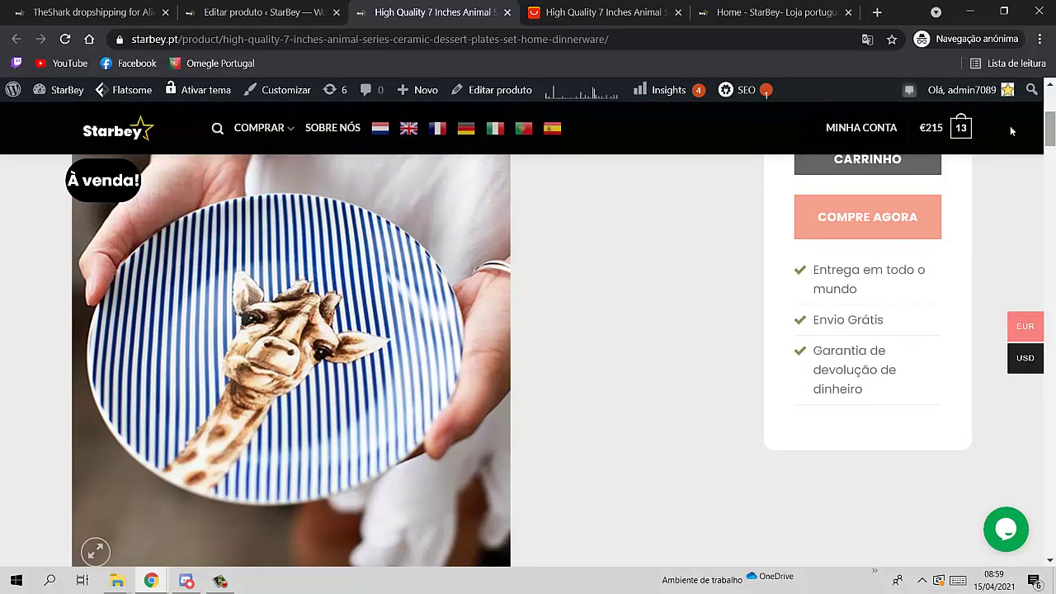
left_click(490, 354)
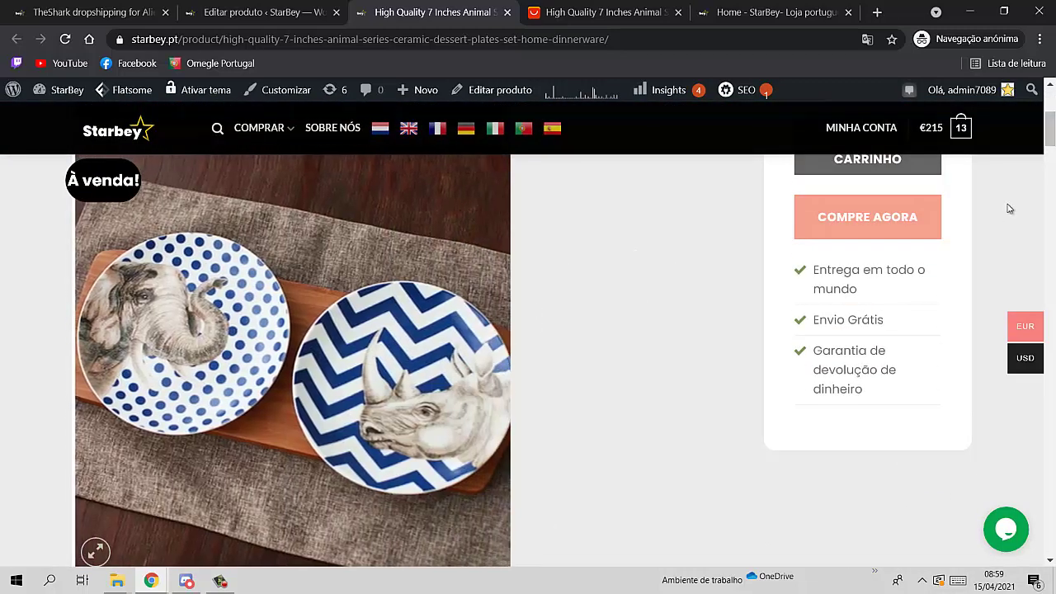
scroll(398, 309, "up", 3)
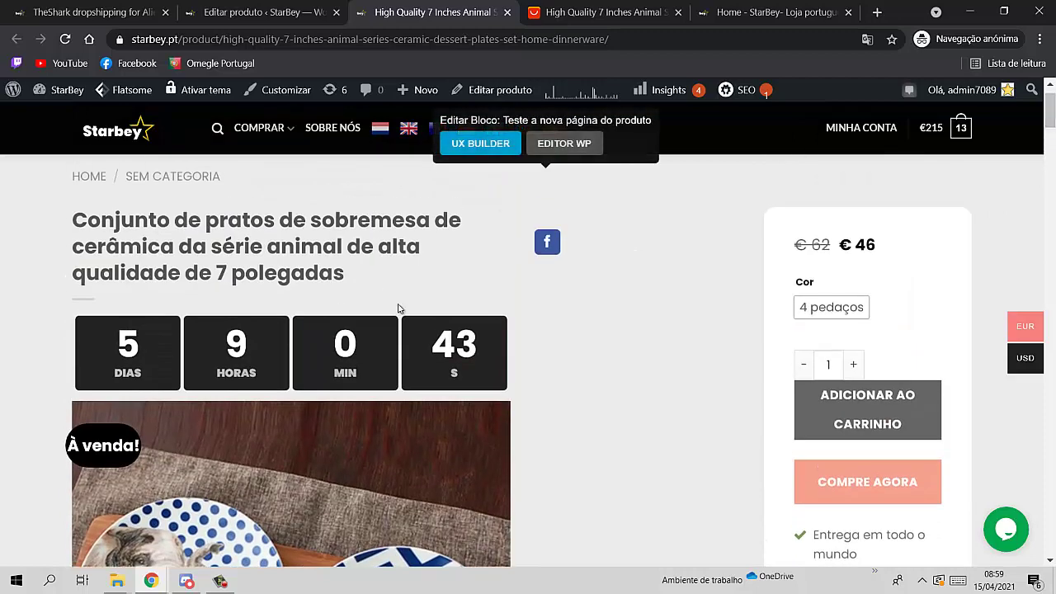
scroll(908, 181, "down", 3)
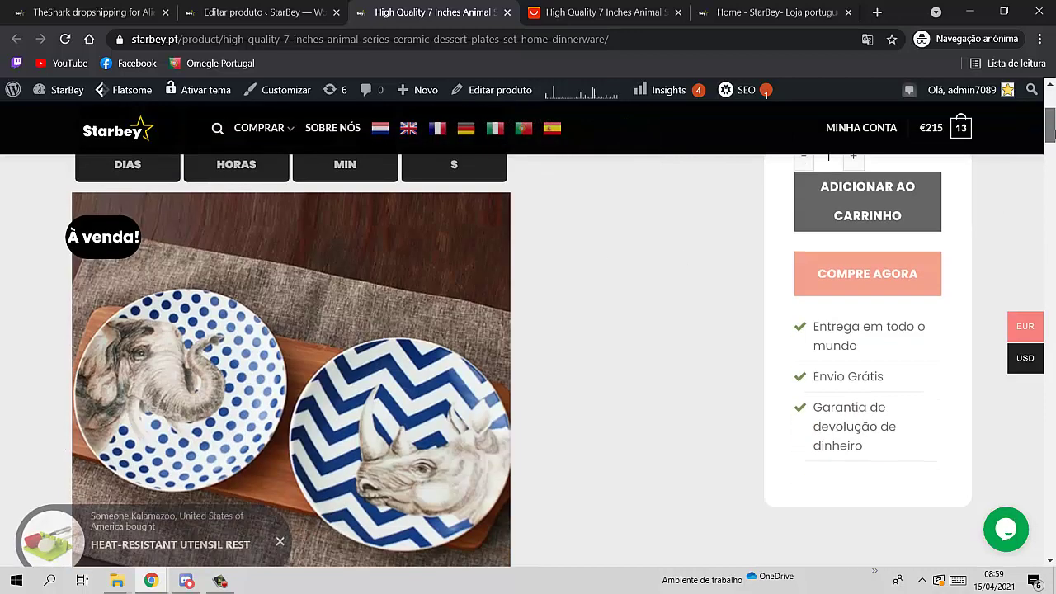
scroll(858, 206, "up", 2)
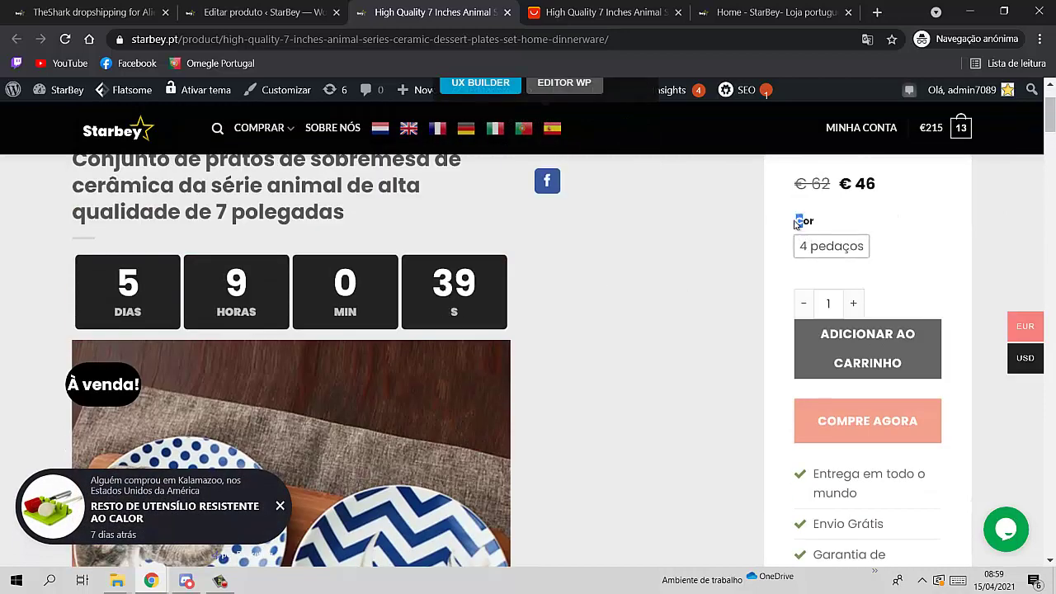
Step: Select the "4 pedaços" colour option on the store page and compare it with the AliExpress listing's colour option
left_click_drag(797, 223, 803, 226)
left_click(815, 247)
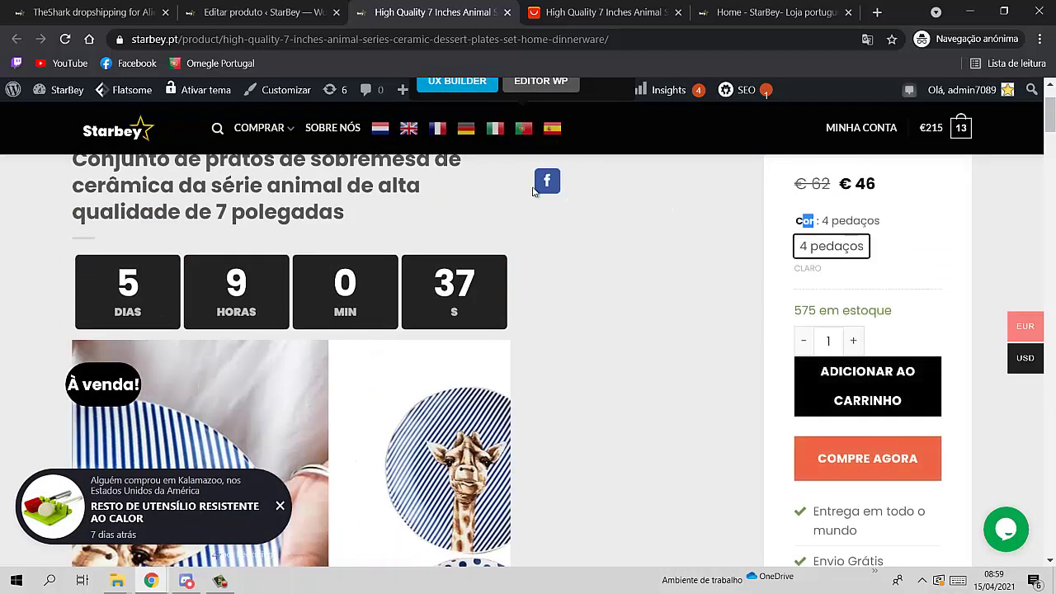
left_click(602, 12)
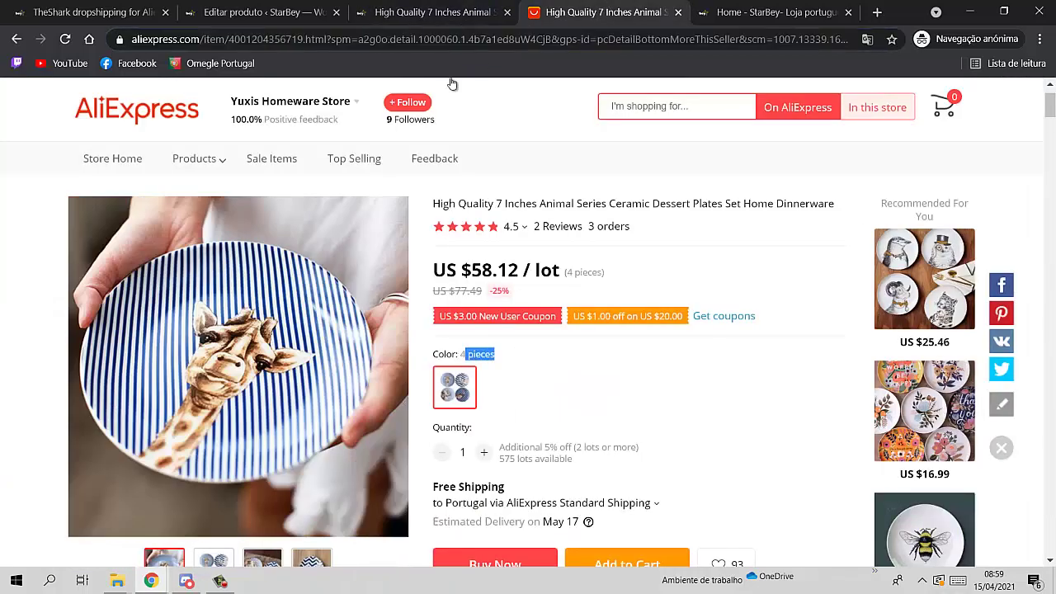
left_click(434, 12)
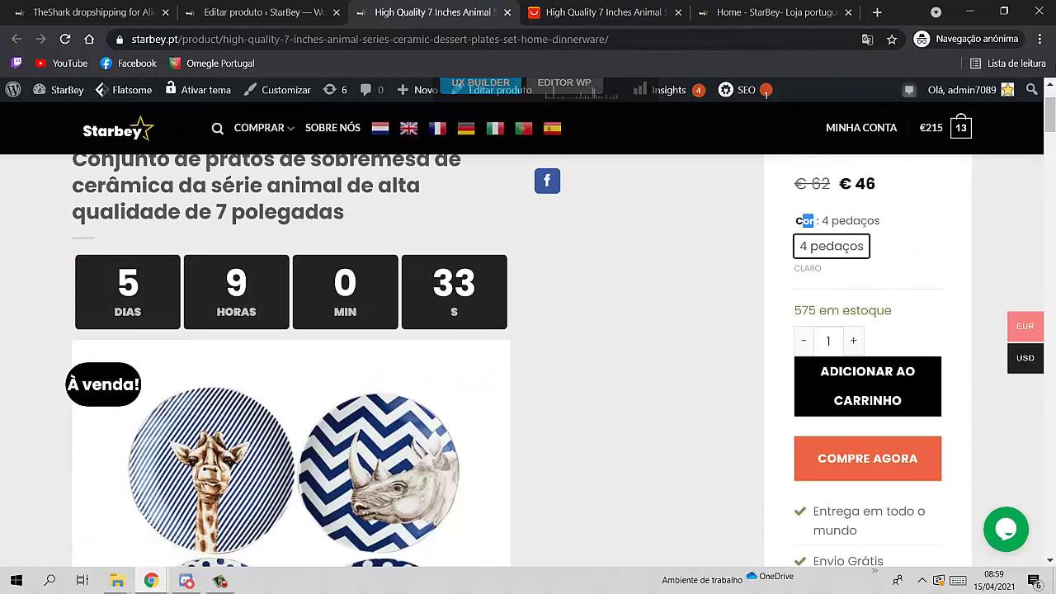
Step: Switch the imported product's store page to English
left_click(781, 223)
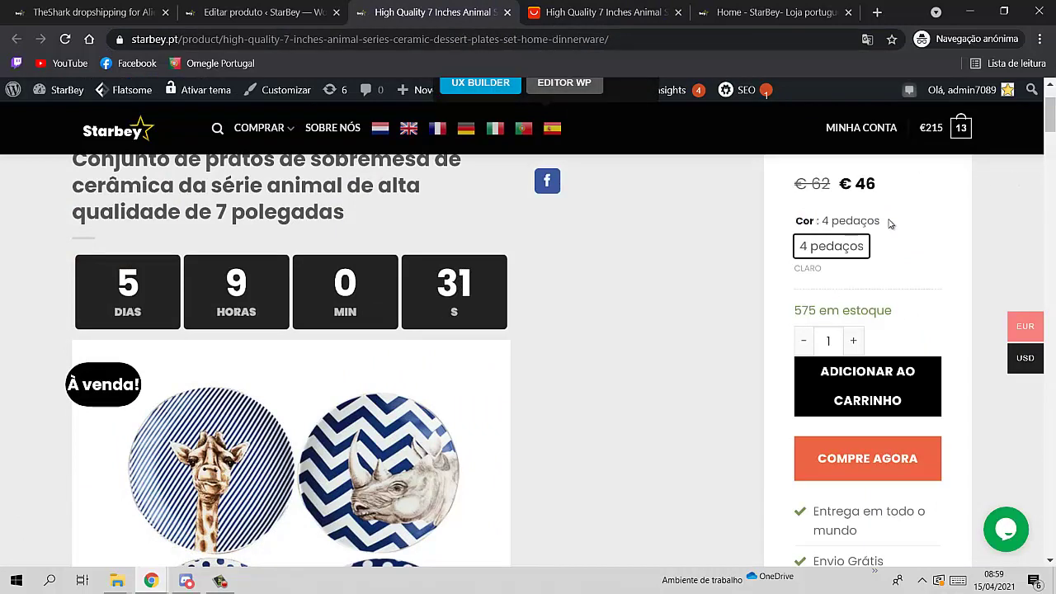
scroll(900, 220, "up", 2)
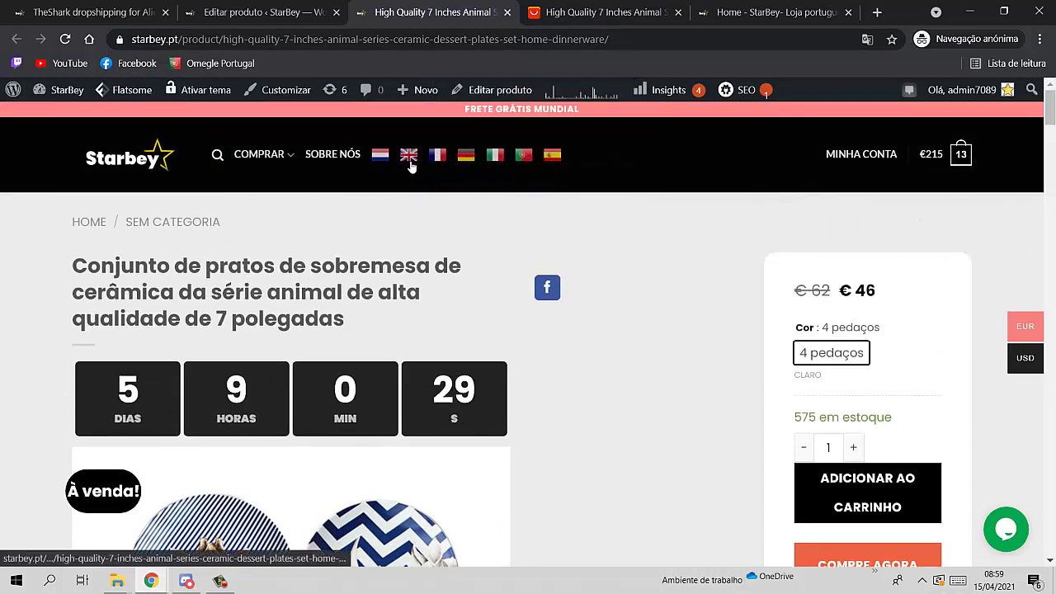
left_click(410, 165)
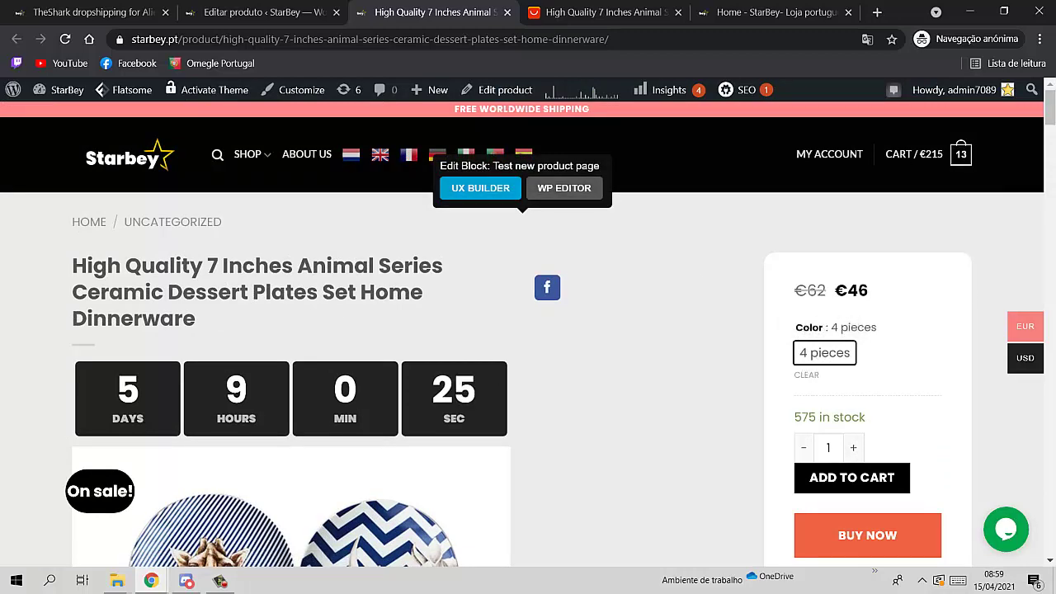
Step: Look through the product's gallery and description images on the store page and compare them with the AliExpress listing's description
scroll(434, 388, "down", 6)
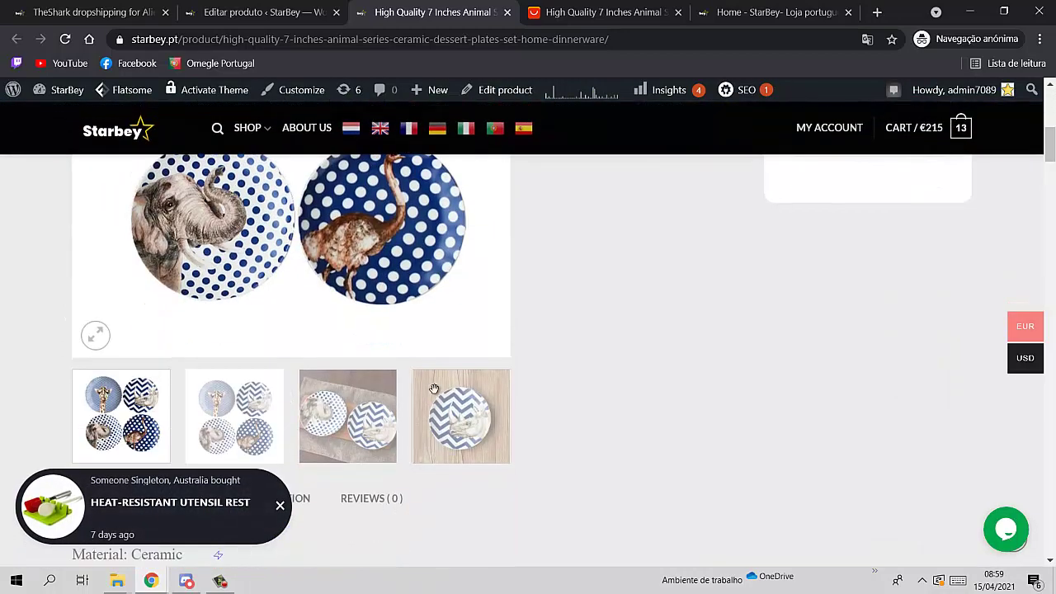
left_click(434, 389)
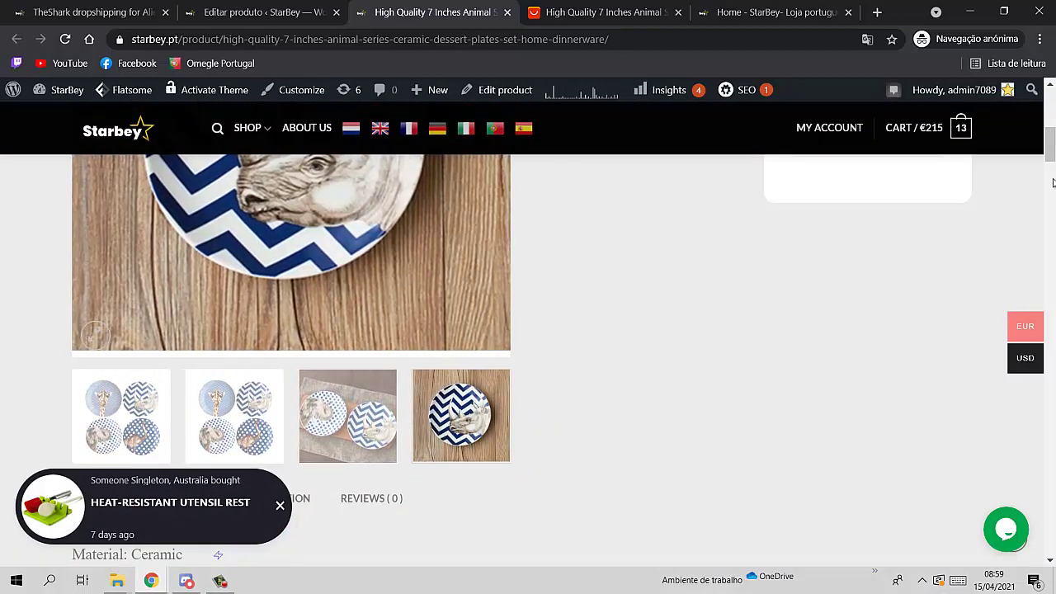
scroll(1053, 181, "down", 8)
scroll(865, 167, "up", 3)
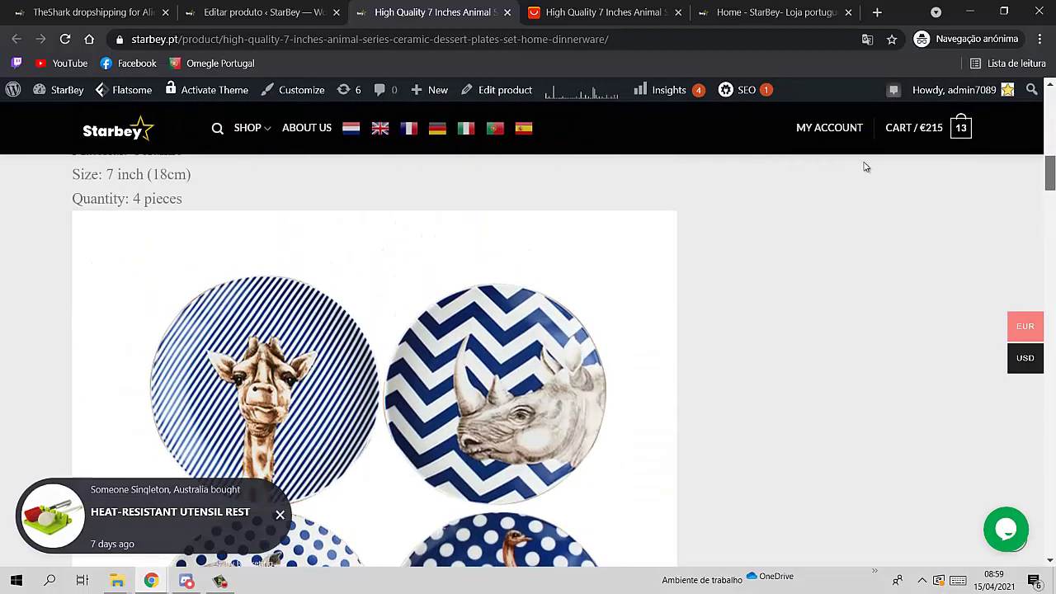
left_click(598, 12)
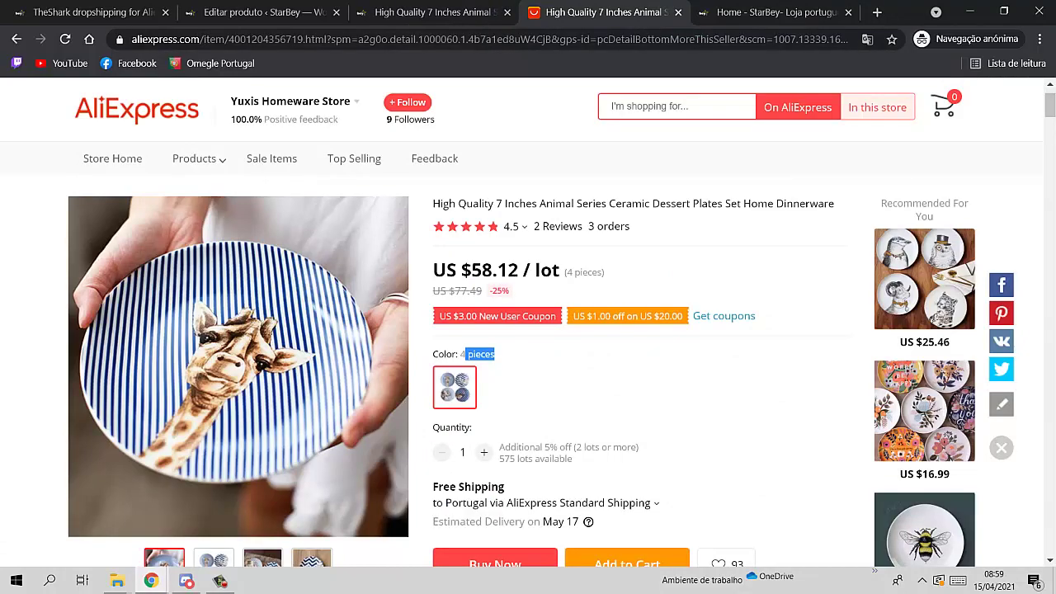
scroll(1053, 118, "down", 10)
left_click(483, 7)
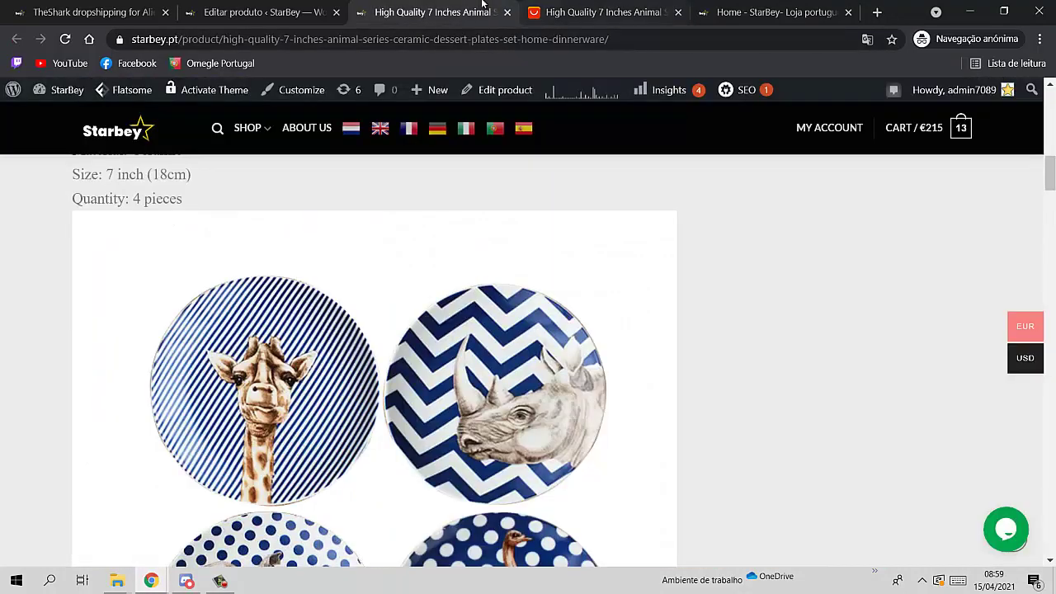
left_click_drag(1051, 173, 1050, 302)
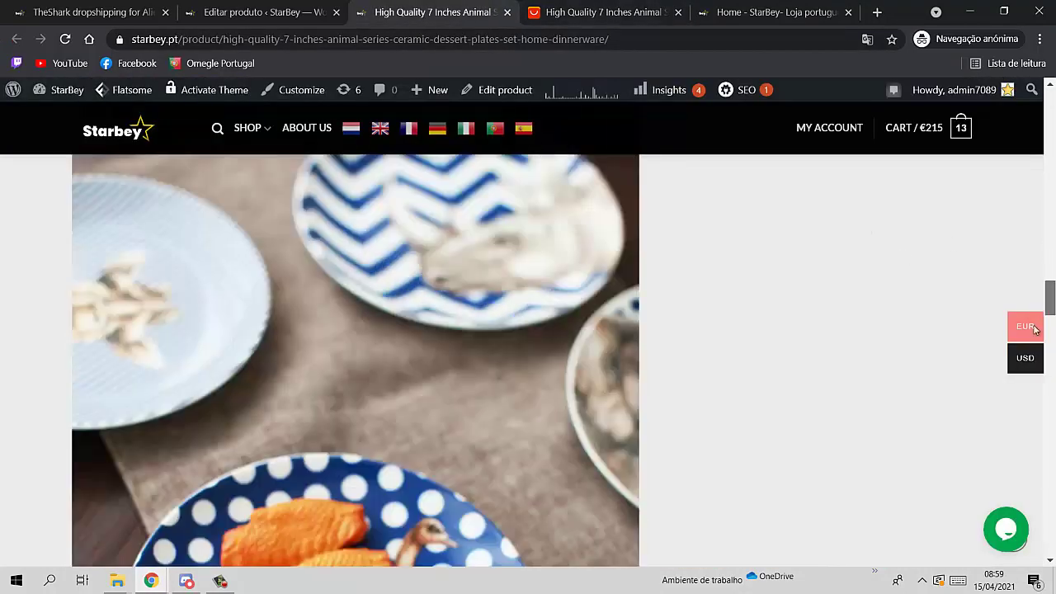
Step: Examine the imported product's title, description and lower sections on its edit page
left_click(343, 7)
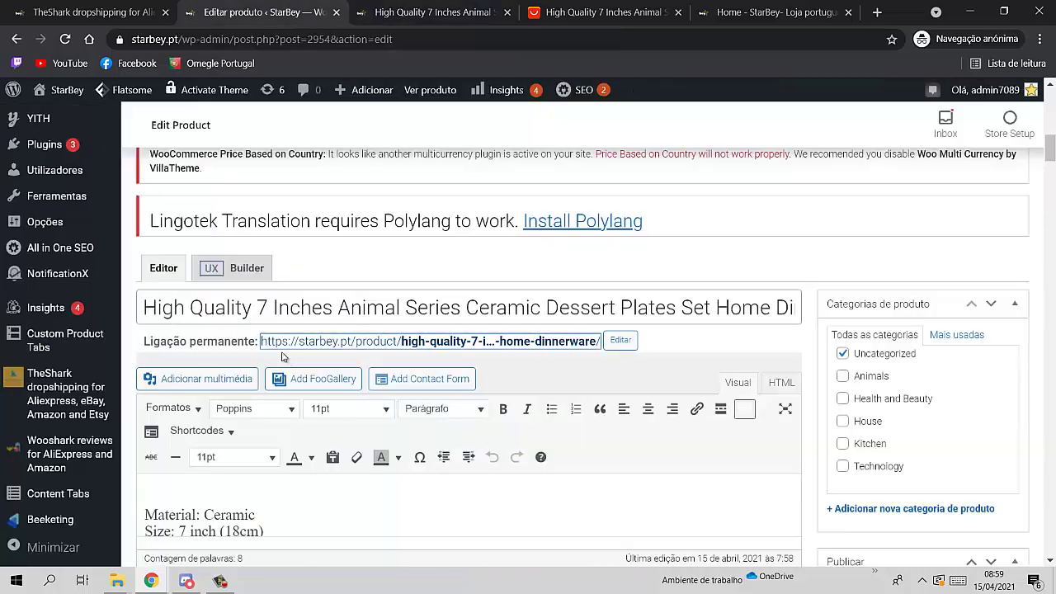
left_click(209, 307)
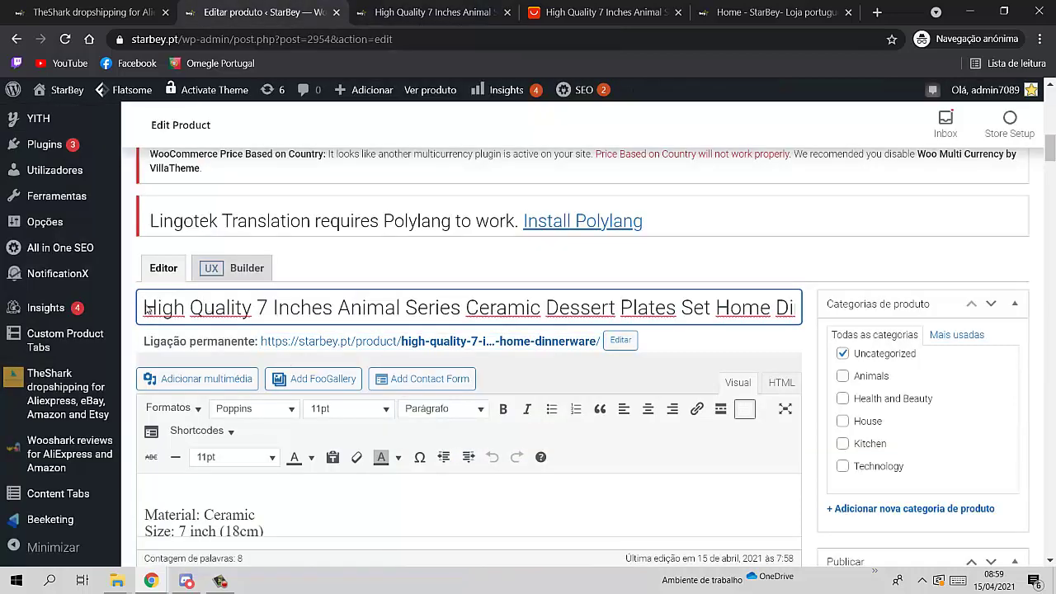
left_click_drag(145, 307, 767, 352)
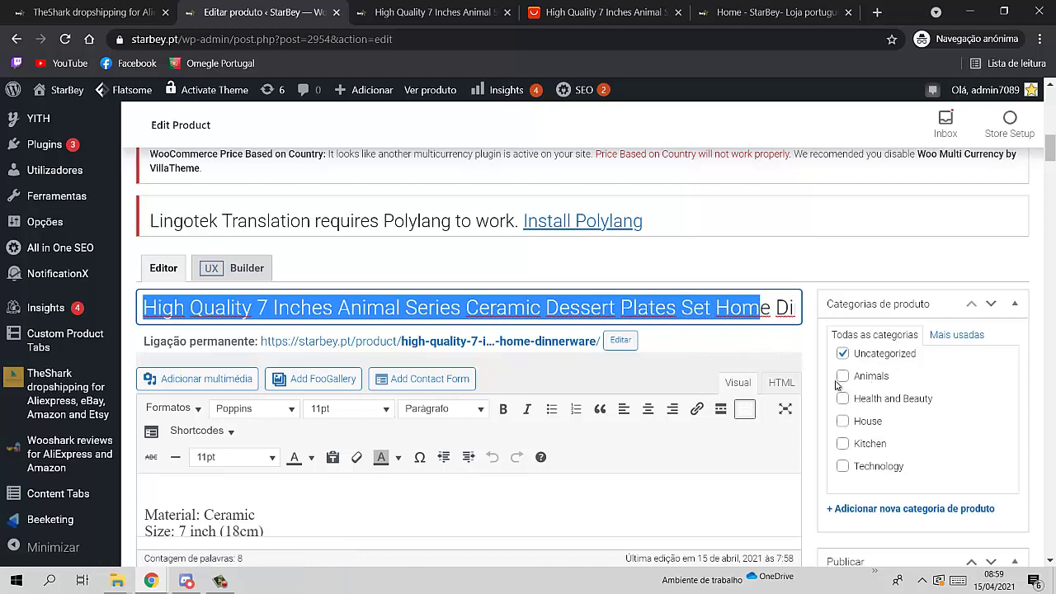
scroll(469, 250, "down", 4)
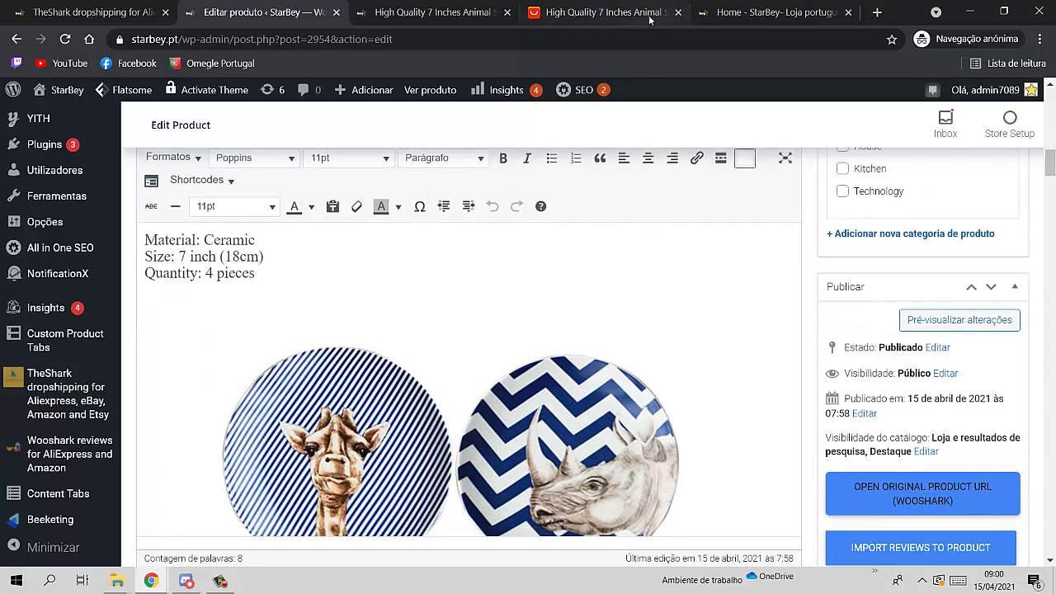
left_click_drag(1048, 171, 1051, 528)
Step: Close the AliExpress listing and store home page tabs, and recheck the product's price and options on its store page
left_click(396, 12)
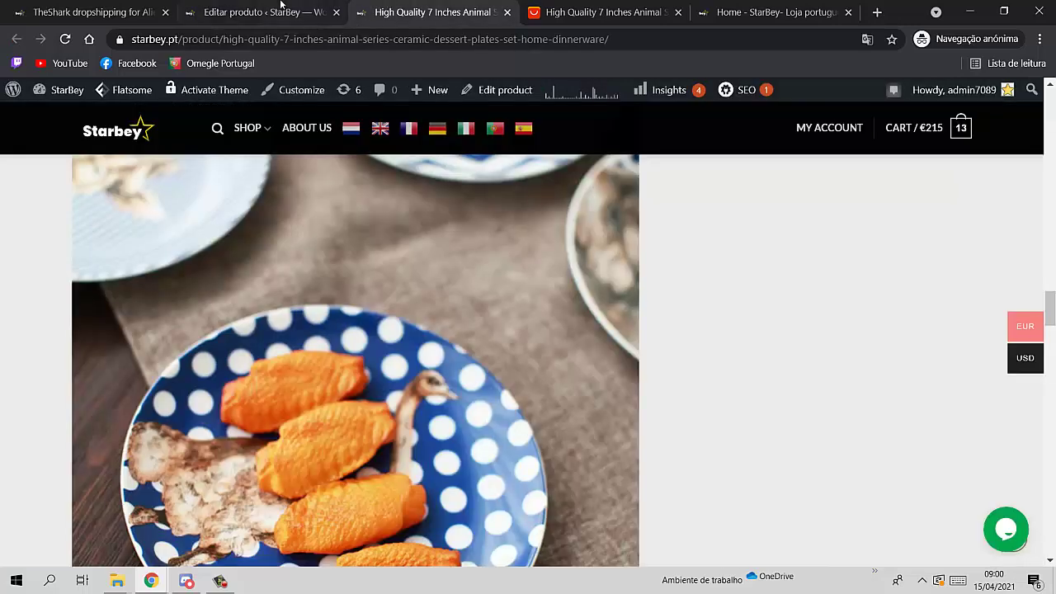
left_click(580, 8)
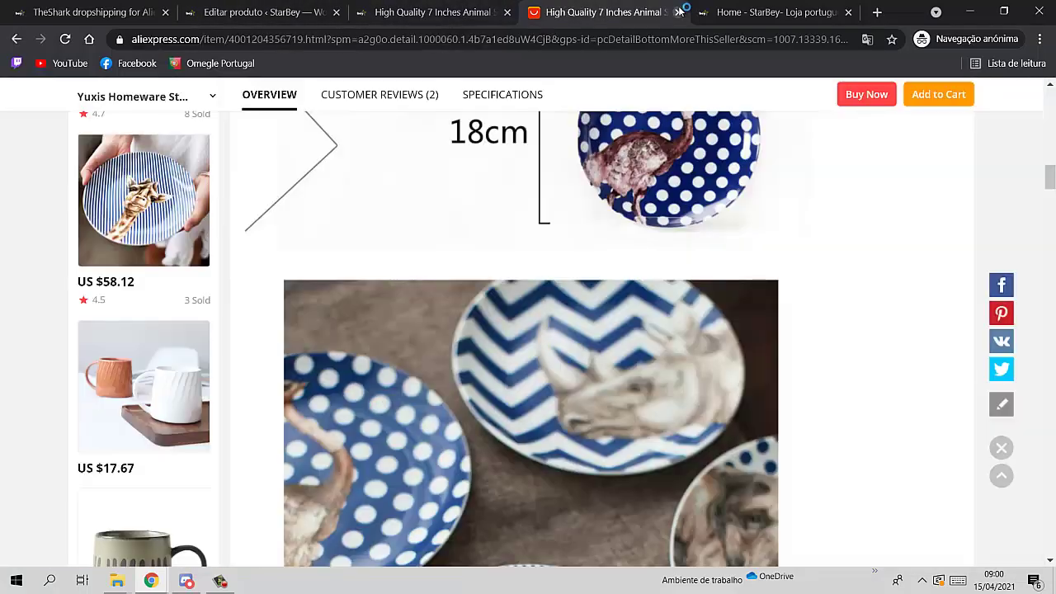
left_click(678, 11)
left_click(677, 14)
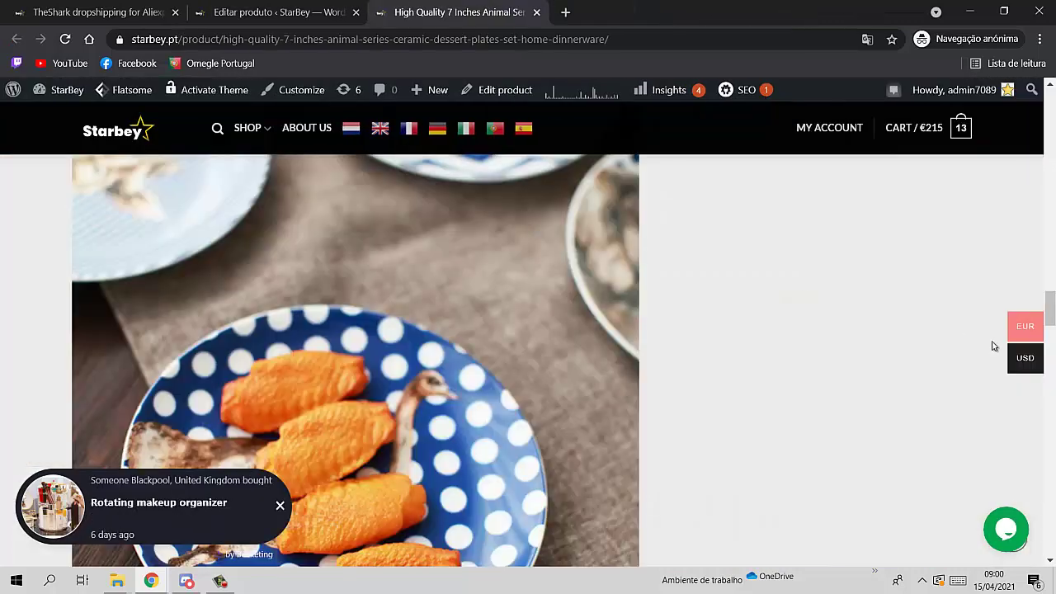
scroll(1053, 334, "up", 15)
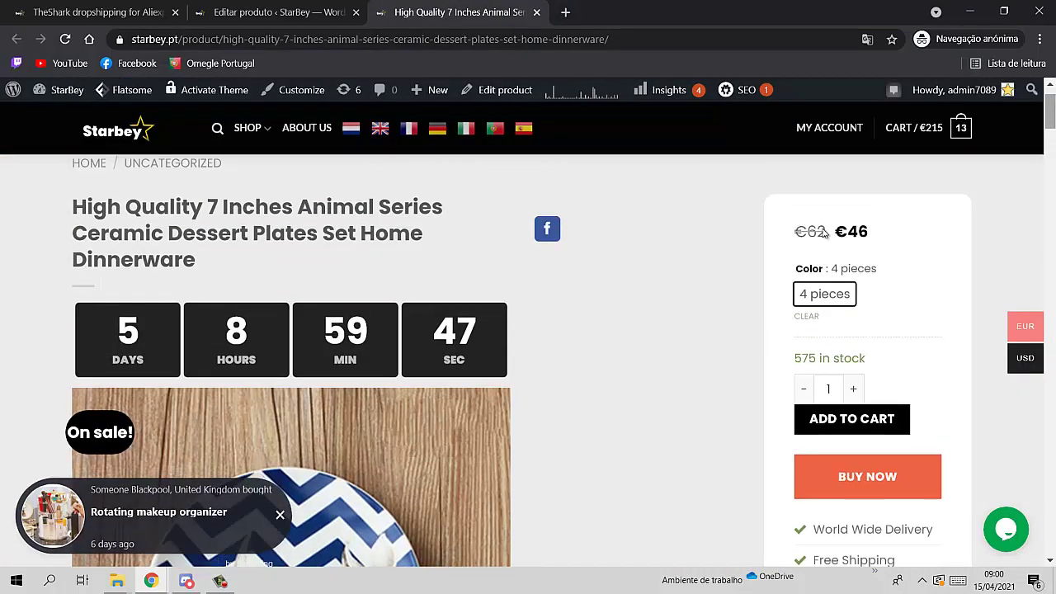
left_click(290, 9)
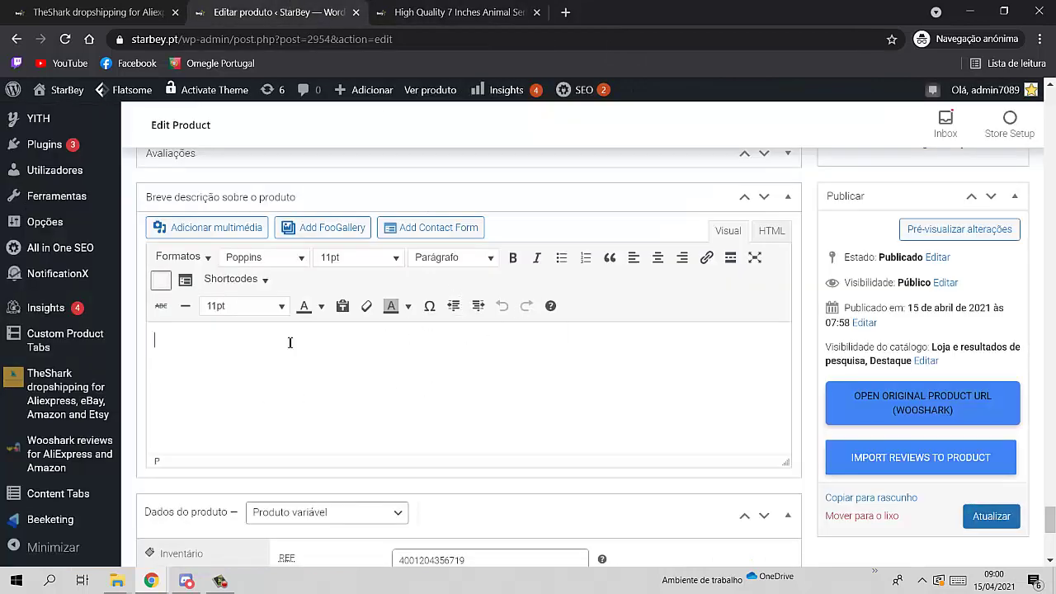
left_click(429, 11)
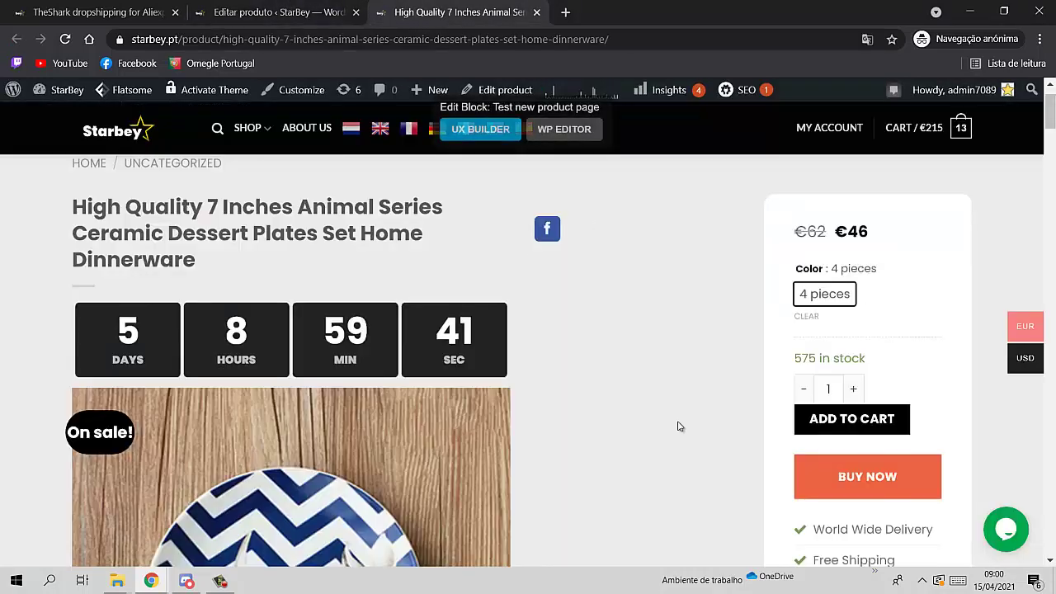
Step: Keep the product's status as Publicado, set its visibility to Privado and update the product
left_click(257, 8)
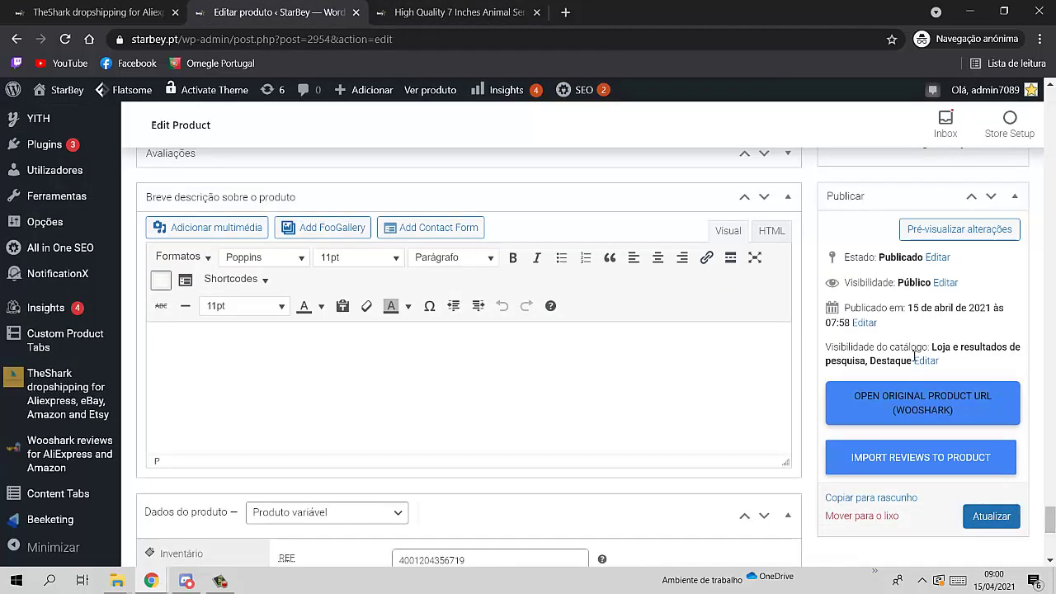
left_click(935, 256)
left_click(924, 232)
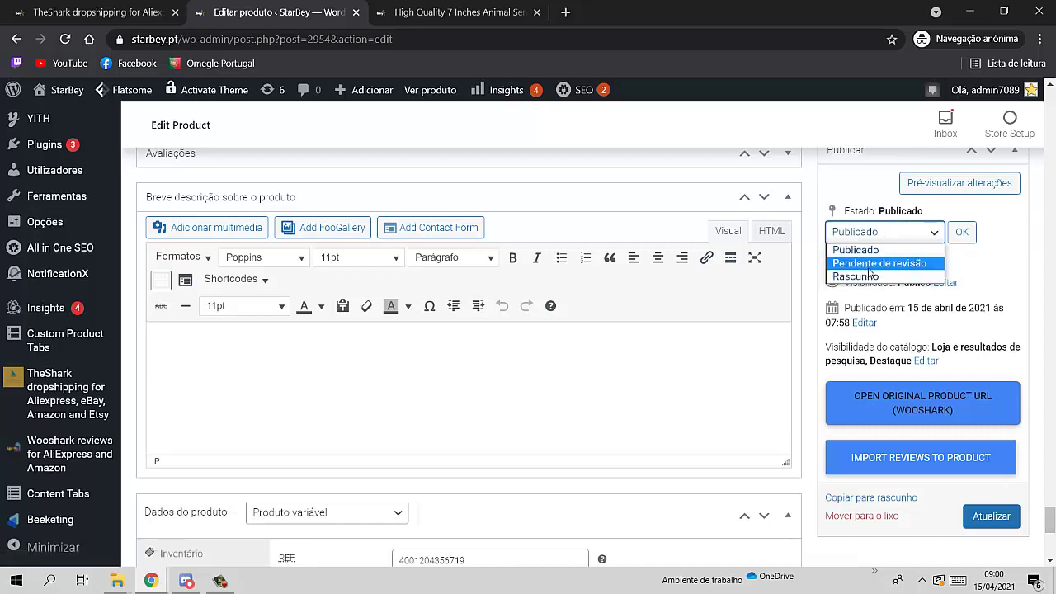
left_click(881, 252)
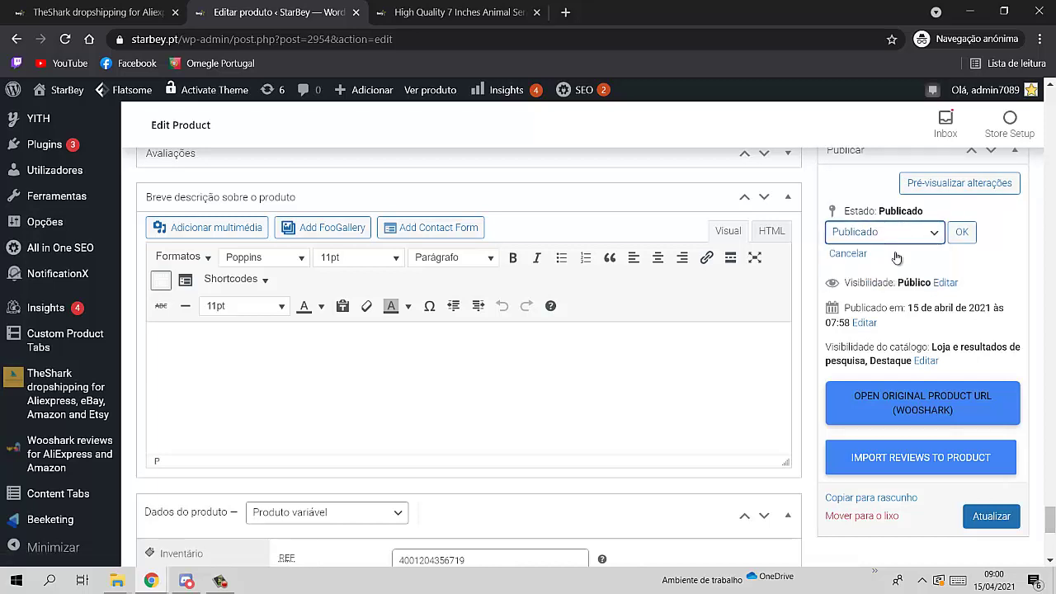
left_click(946, 283)
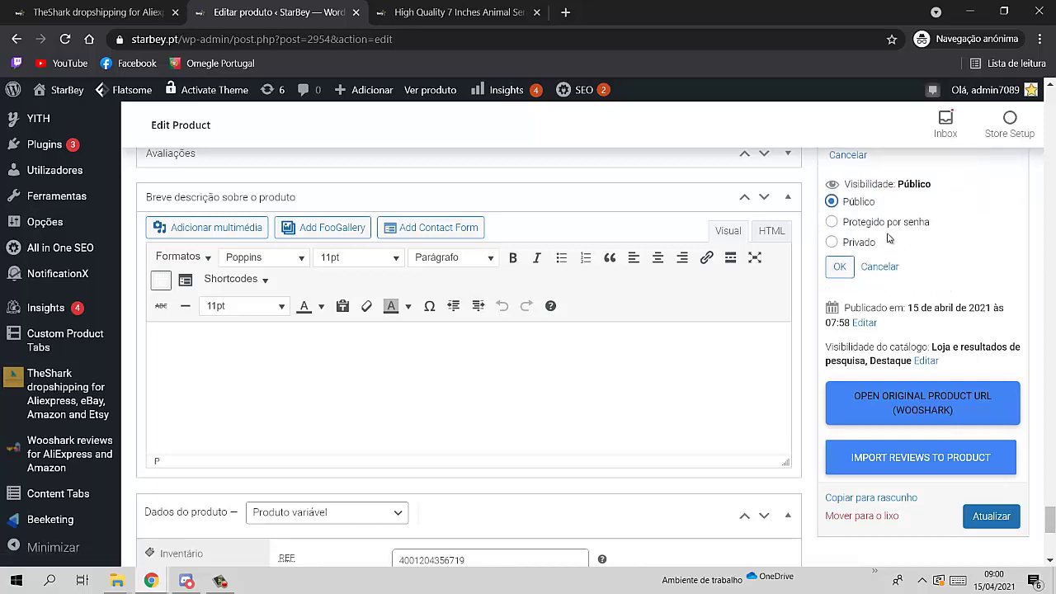
left_click(832, 242)
left_click(839, 267)
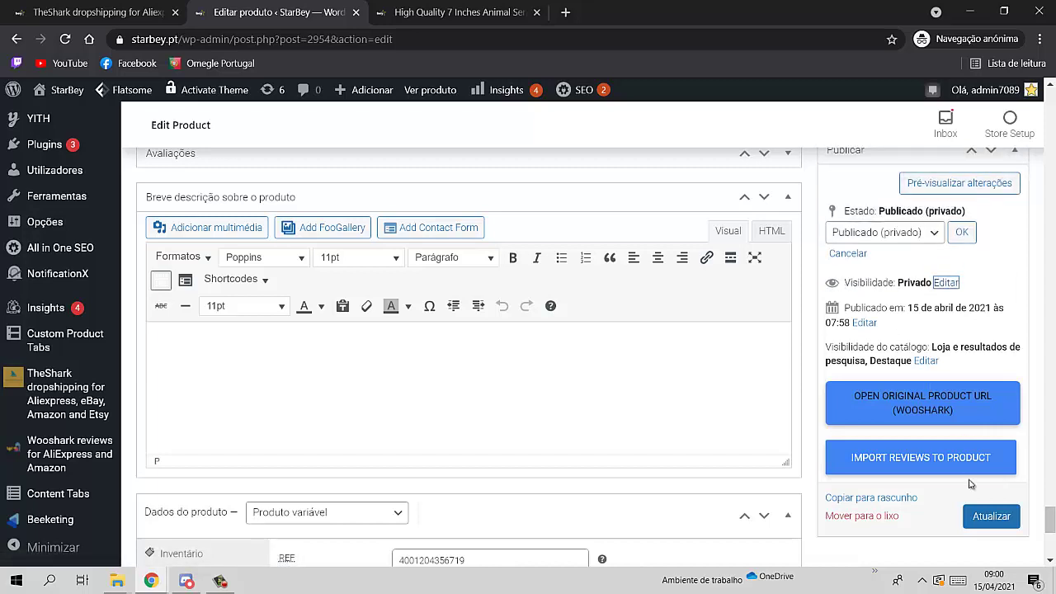
left_click(965, 519)
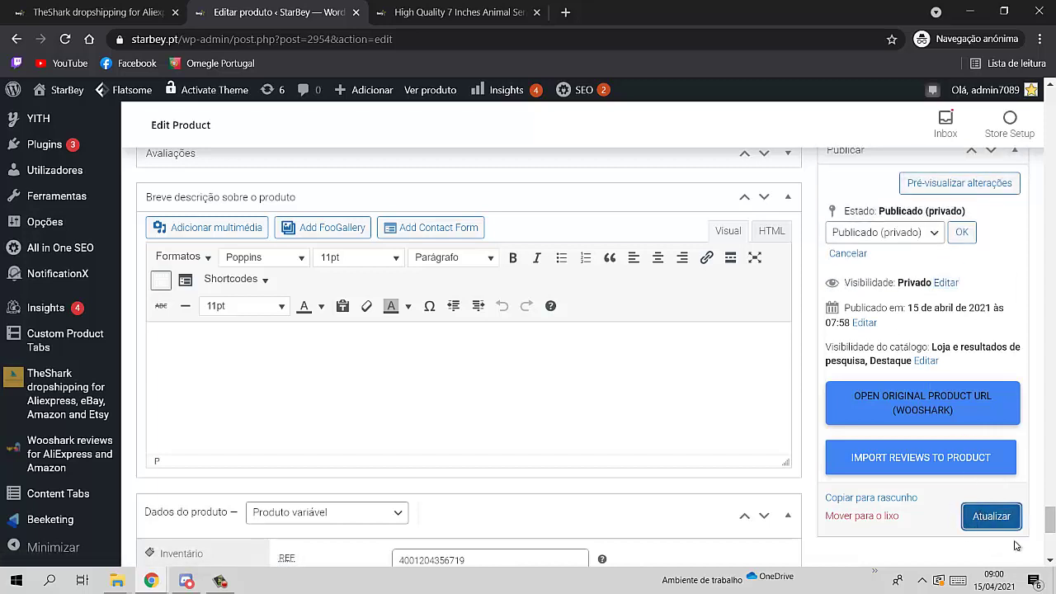
left_click(995, 520)
Step: Check the label of the colour option on the product's store page
scroll(369, 329, "down", 4)
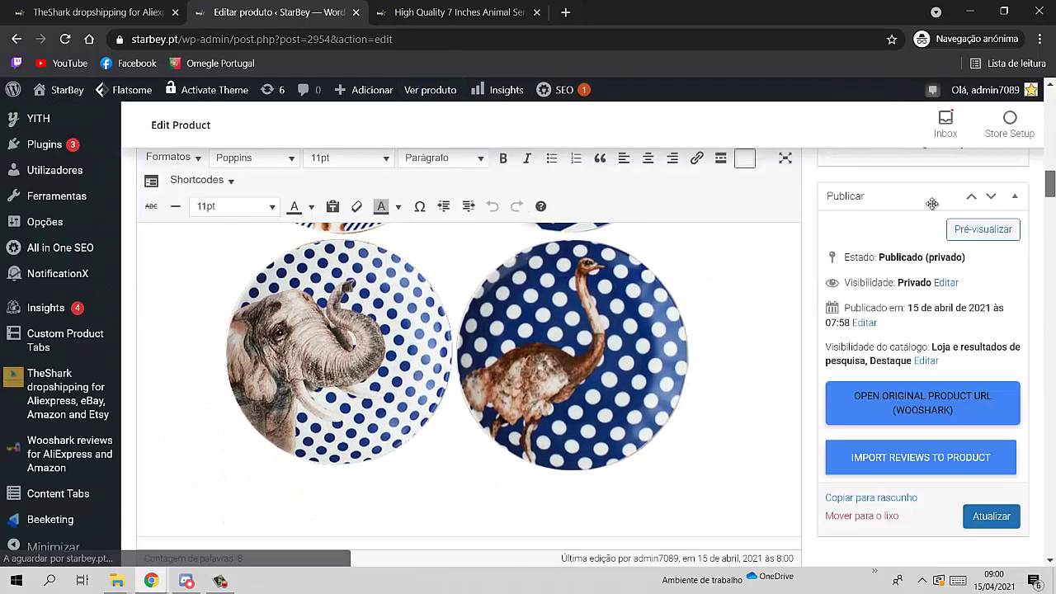
left_click(520, 10)
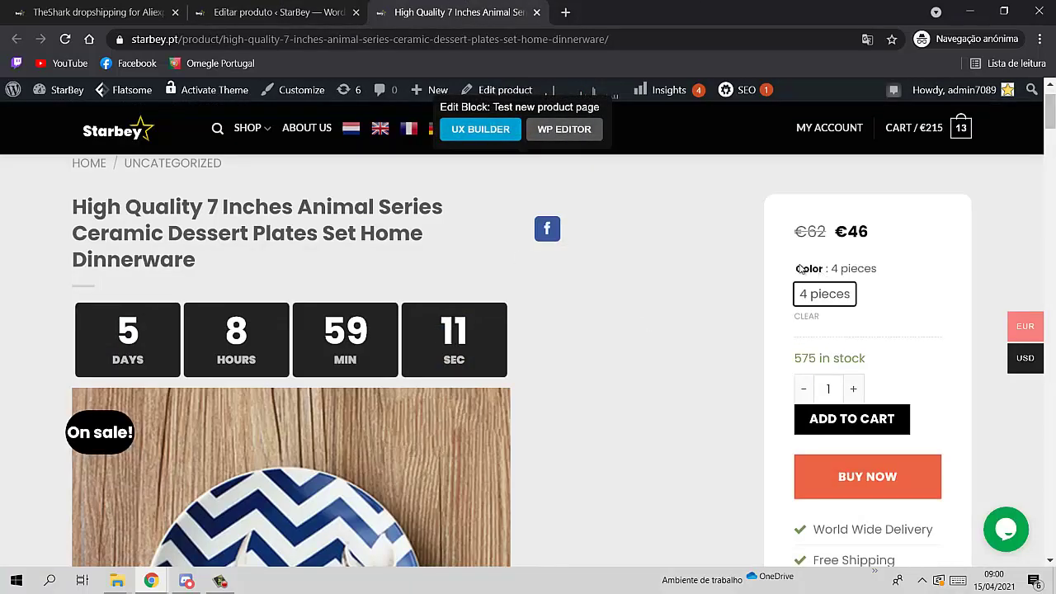
left_click_drag(797, 269, 824, 271)
scroll(625, 345, "down", 1)
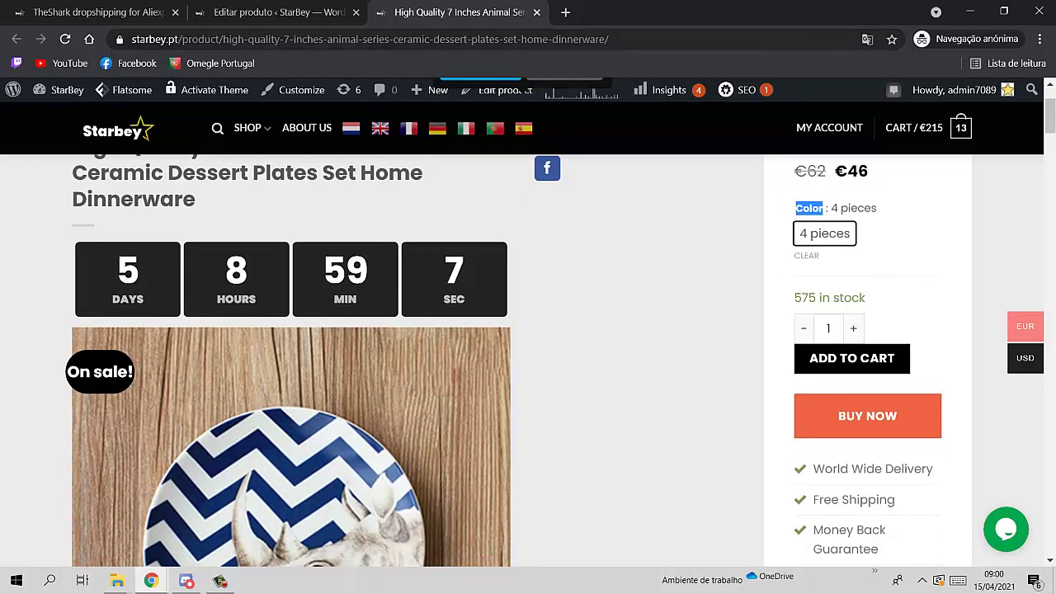
Step: Review the product's variations on the edit page, rename its Color attribute to "Pieces" and save the attributes
key("ctrl+shift+Tab")
scroll(429, 379, "down", 5)
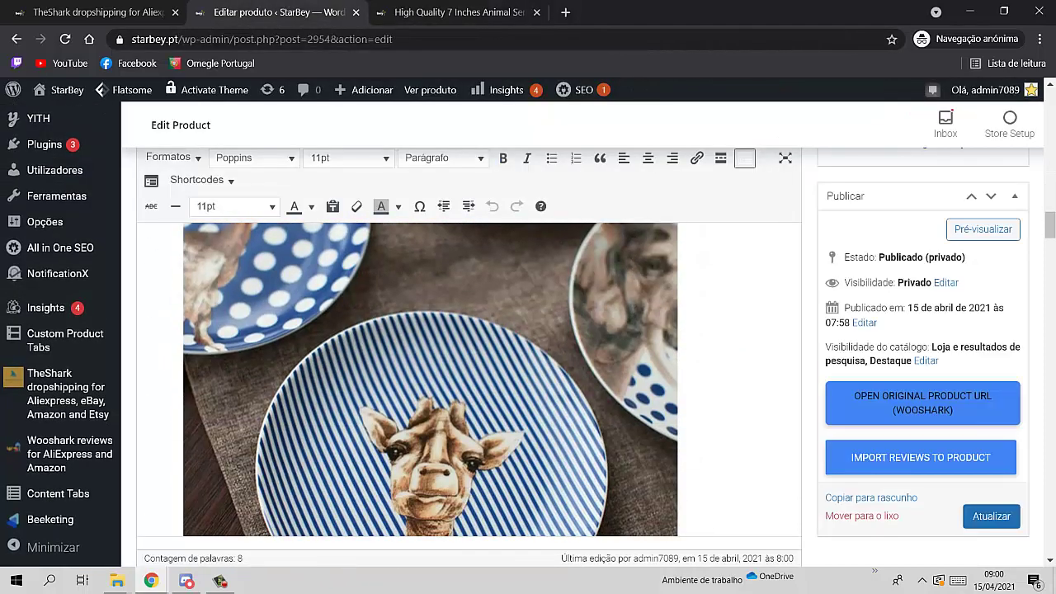
left_click_drag(1050, 223, 1050, 540)
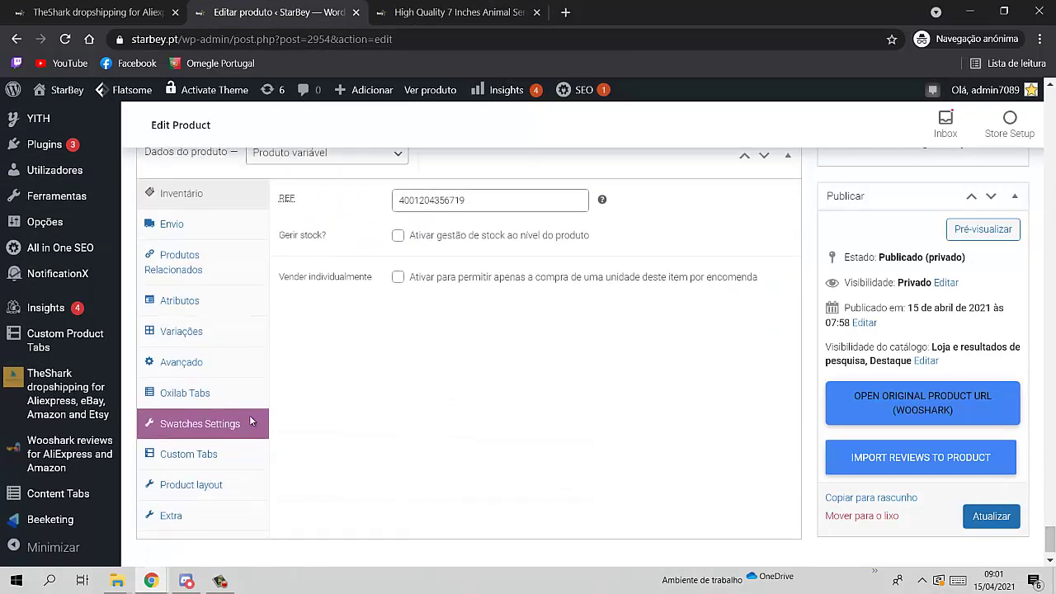
left_click(168, 330)
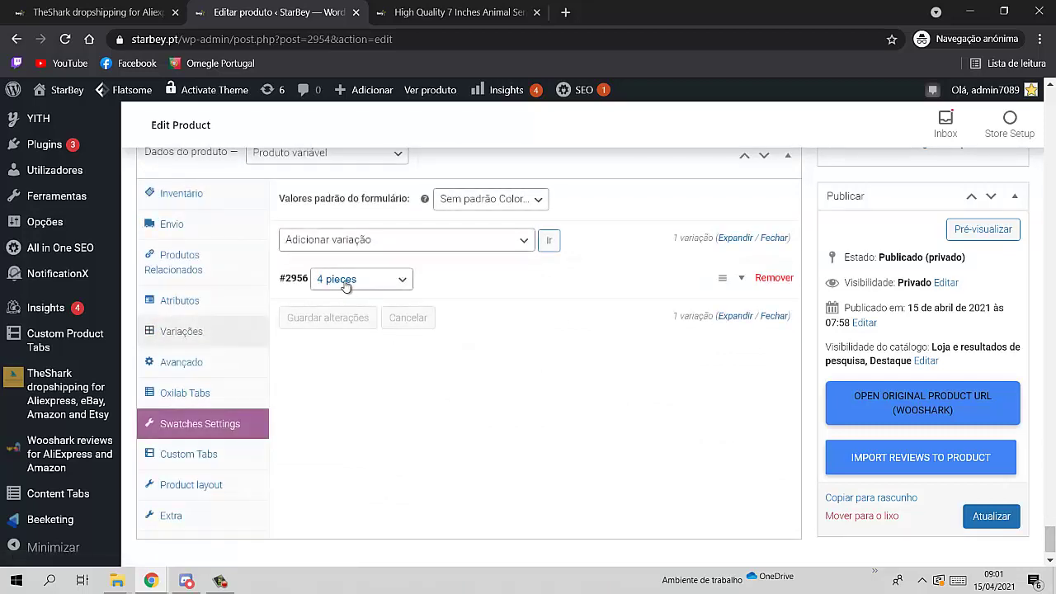
left_click(169, 303)
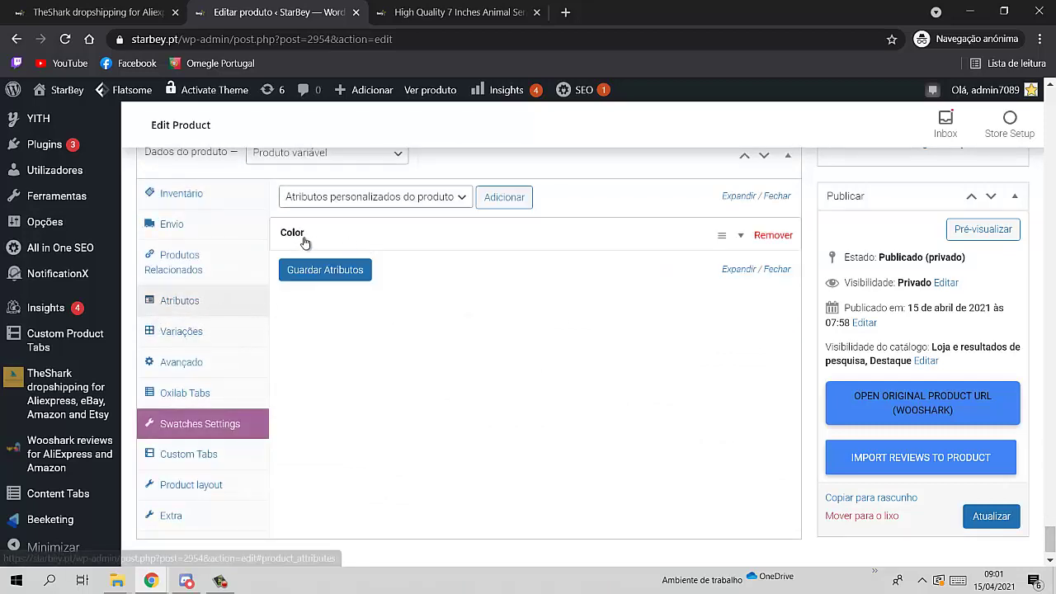
left_click(737, 236)
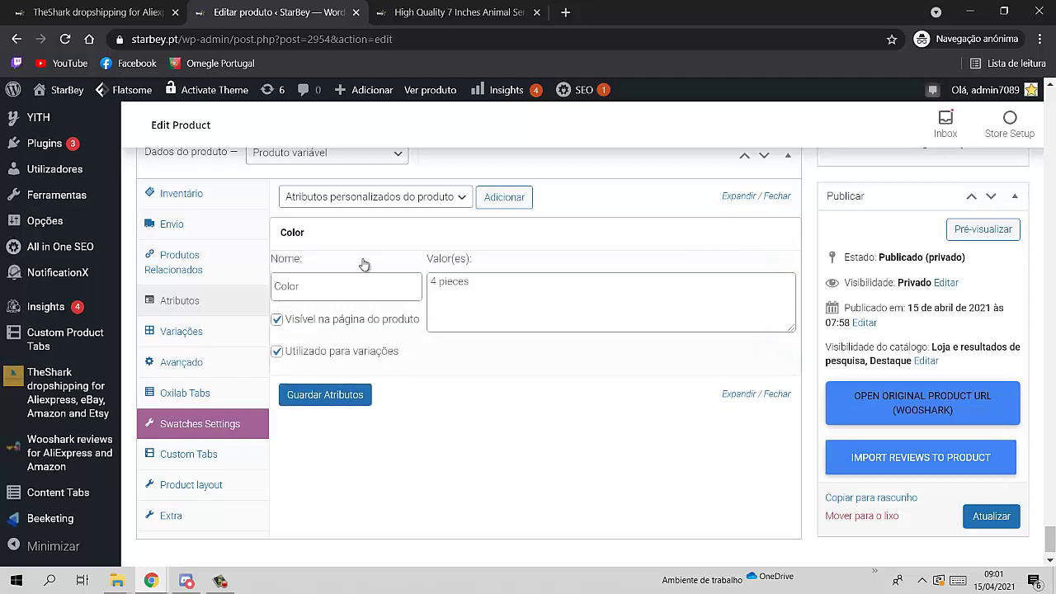
left_click(285, 282)
key("ctrl+a")
key("BackSpace")
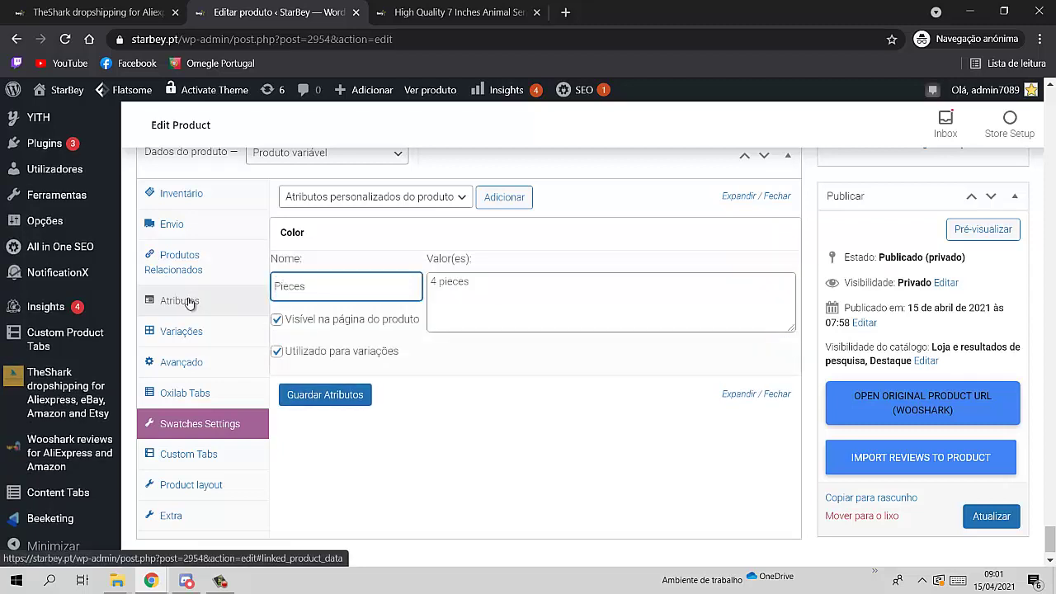
left_click(322, 396)
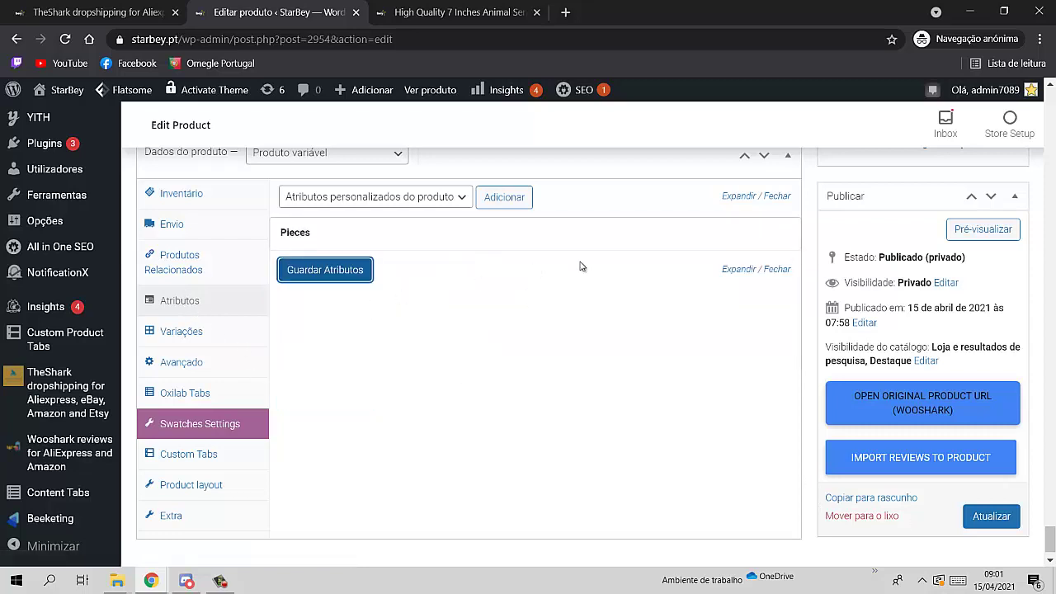
Step: Review the Pieces attribute's details, save the attributes again and check the product's advanced settings
left_click(740, 239)
left_click(325, 395)
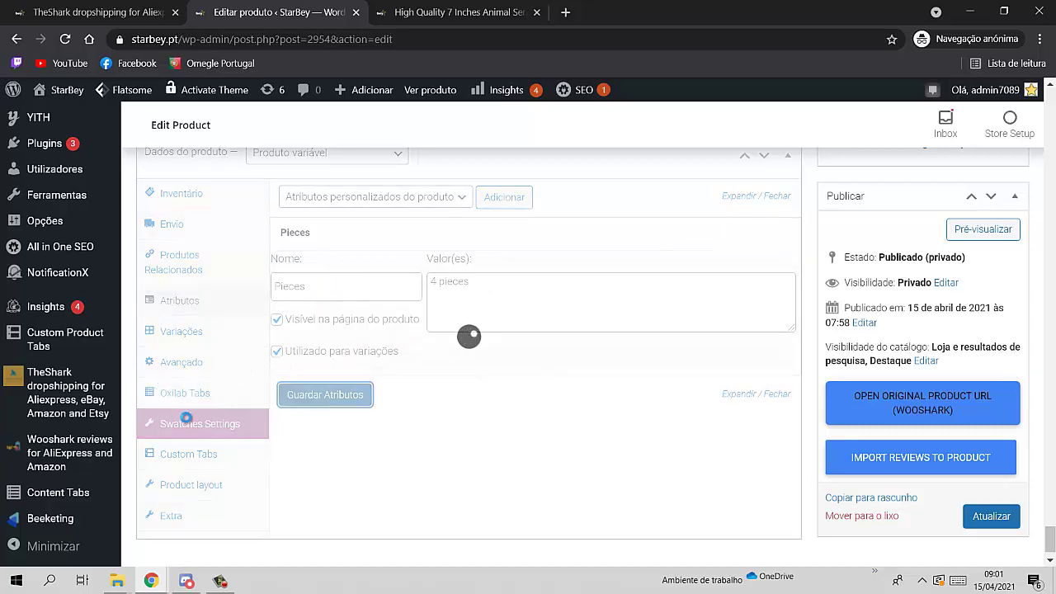
left_click(196, 394)
left_click(195, 364)
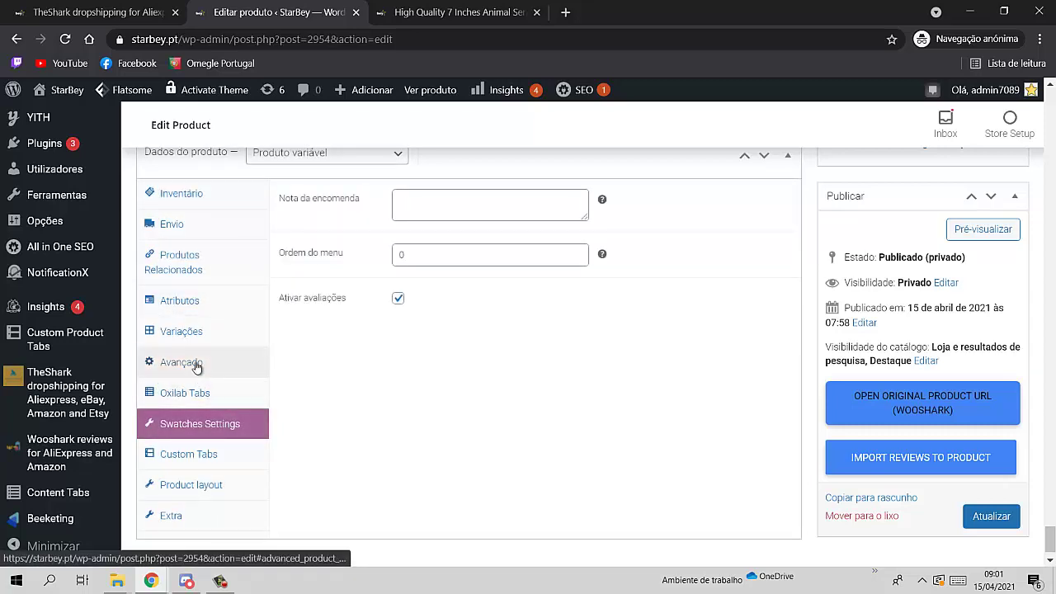
Step: Set the product variation's regular price to 2020 € and its promotional price to 1999 €
left_click(198, 335)
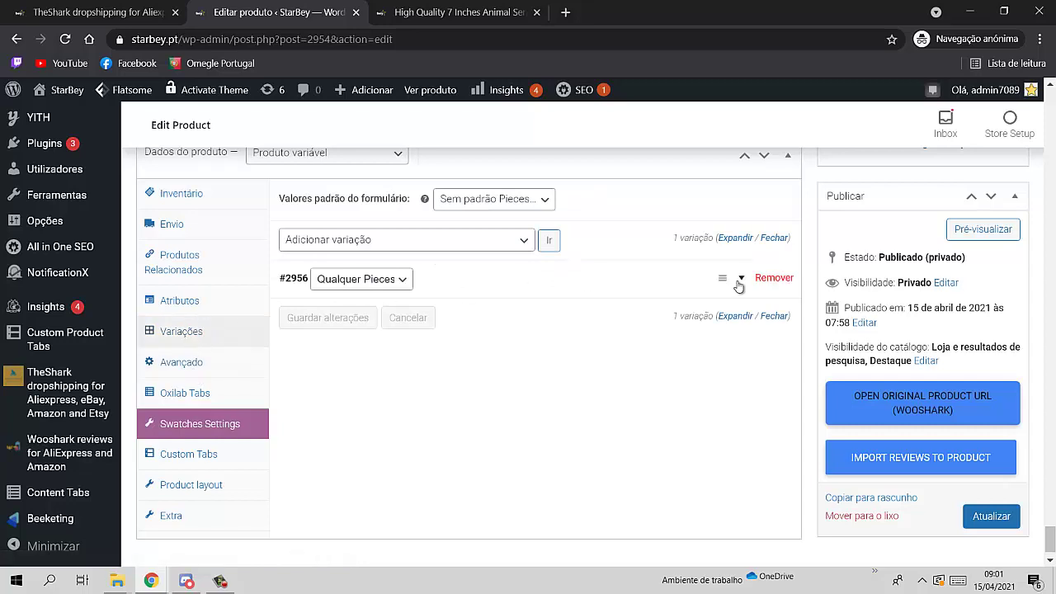
left_click(739, 283)
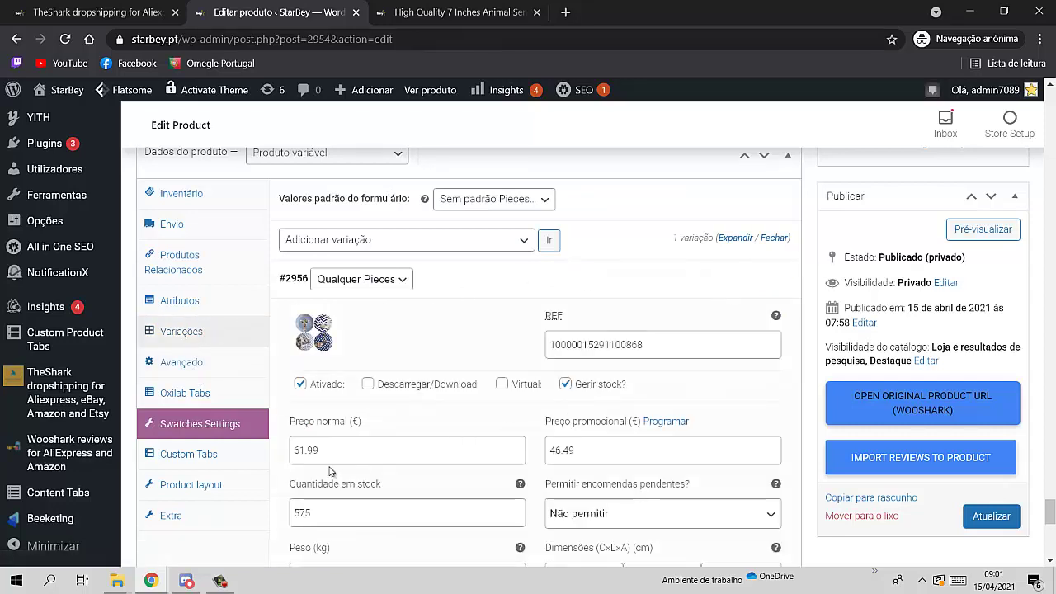
double_click(330, 453)
type("2020")
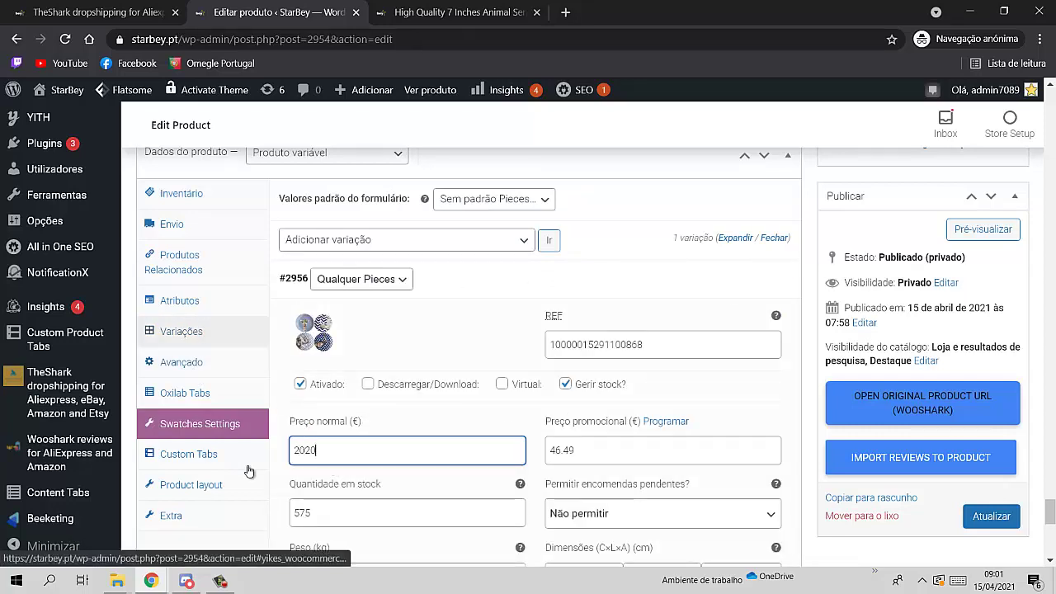
key("Tab")
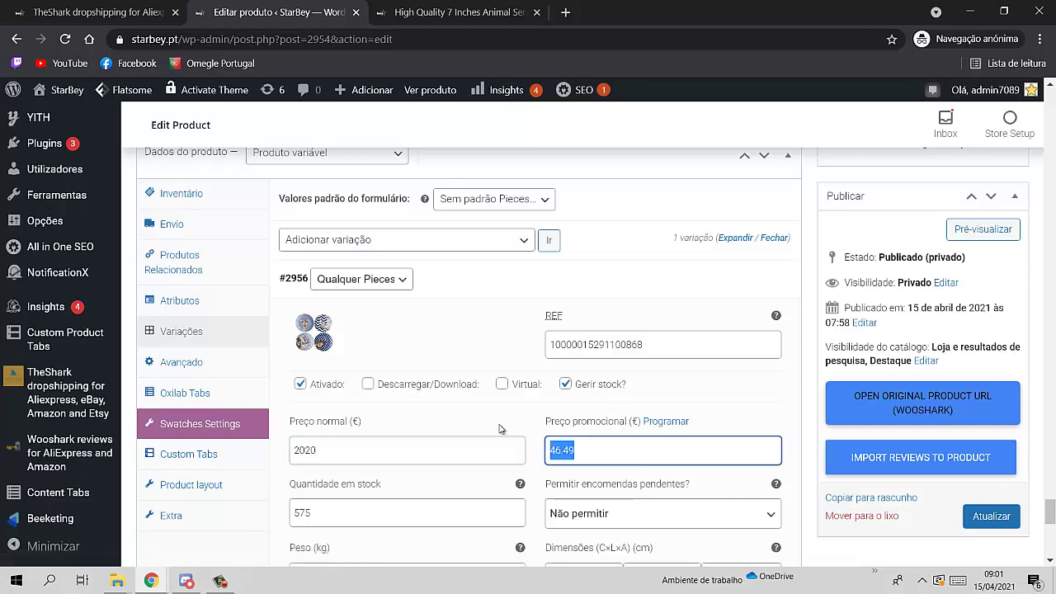
type("1999")
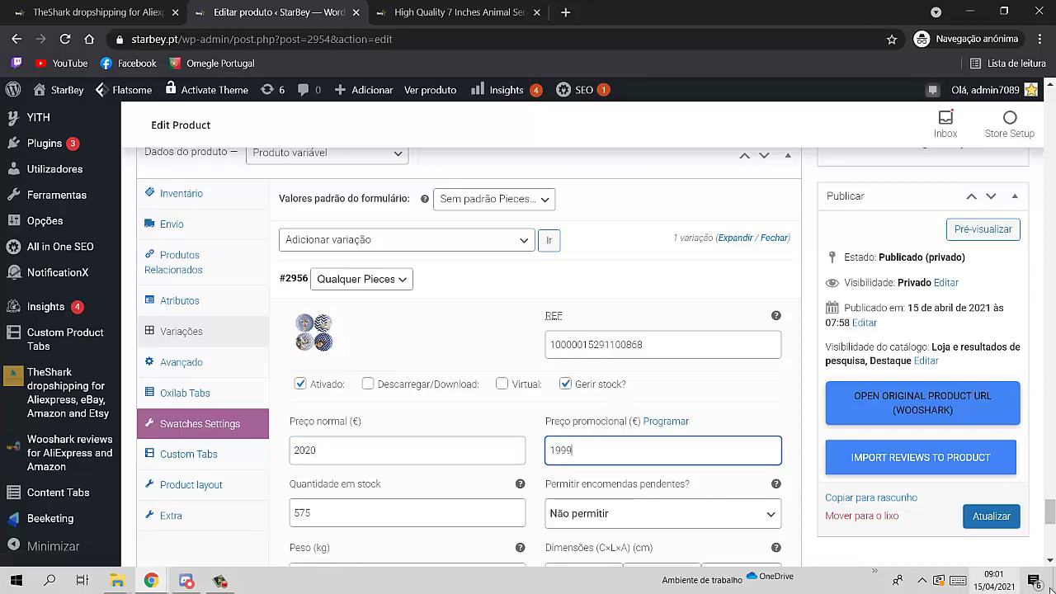
Step: Look through the variation's shipping and country price settings, and switch to the product's store page
mouse_move(1049, 512)
left_mouse_down()
mouse_move(1050, 542)
mouse_move(1054, 499)
mouse_move(1053, 528)
left_mouse_up()
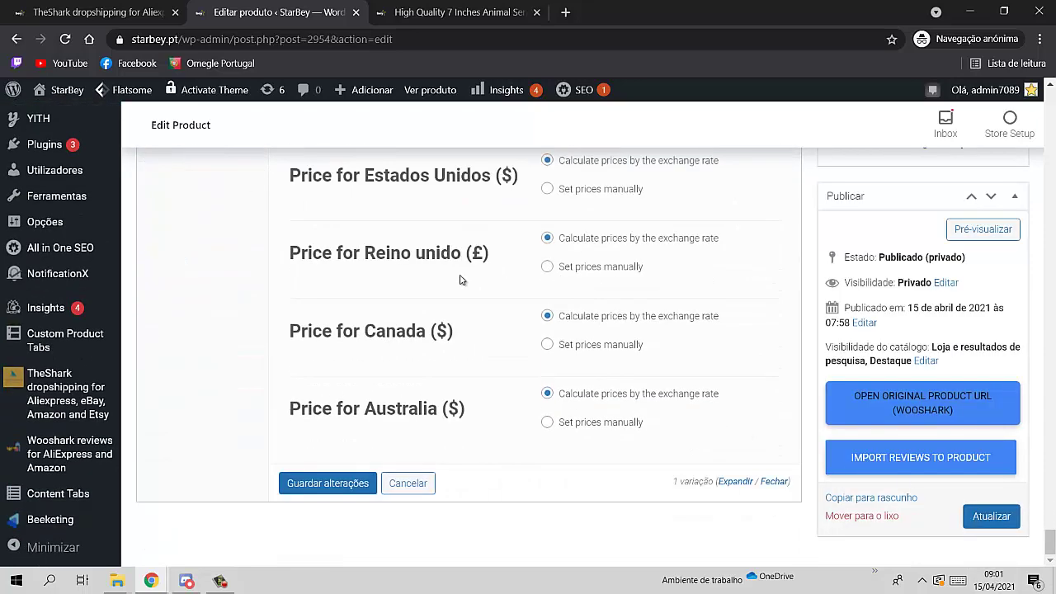
scroll(347, 206, "up", 3)
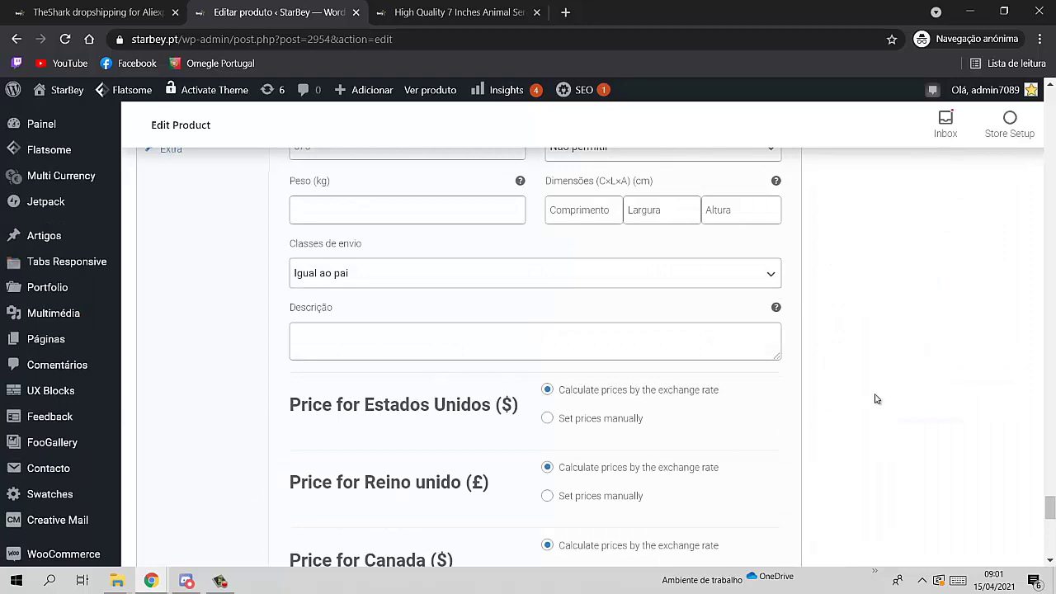
left_click_drag(1054, 507, 1051, 147)
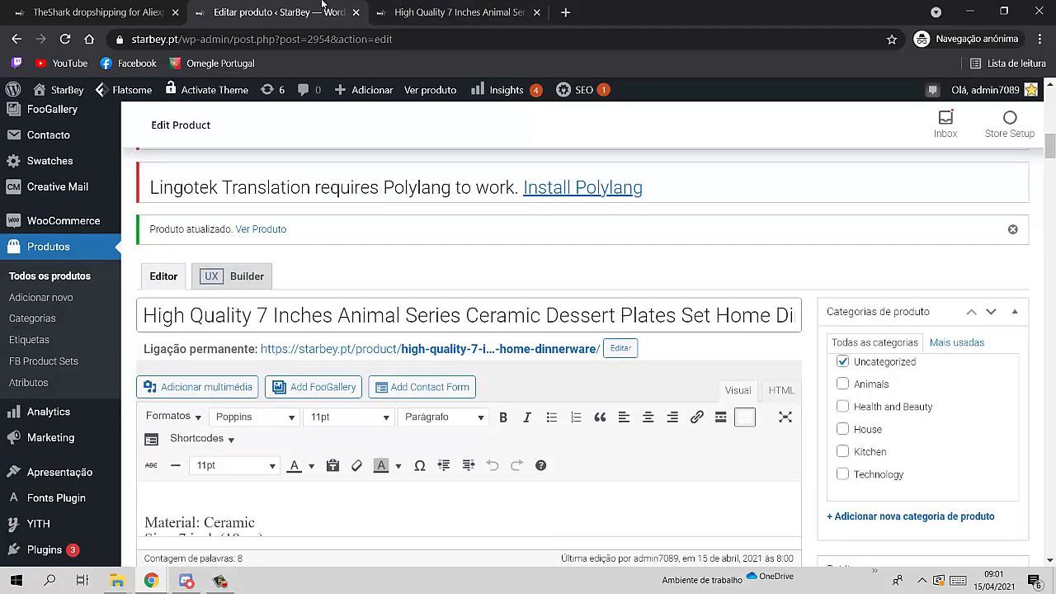
left_click(448, 14)
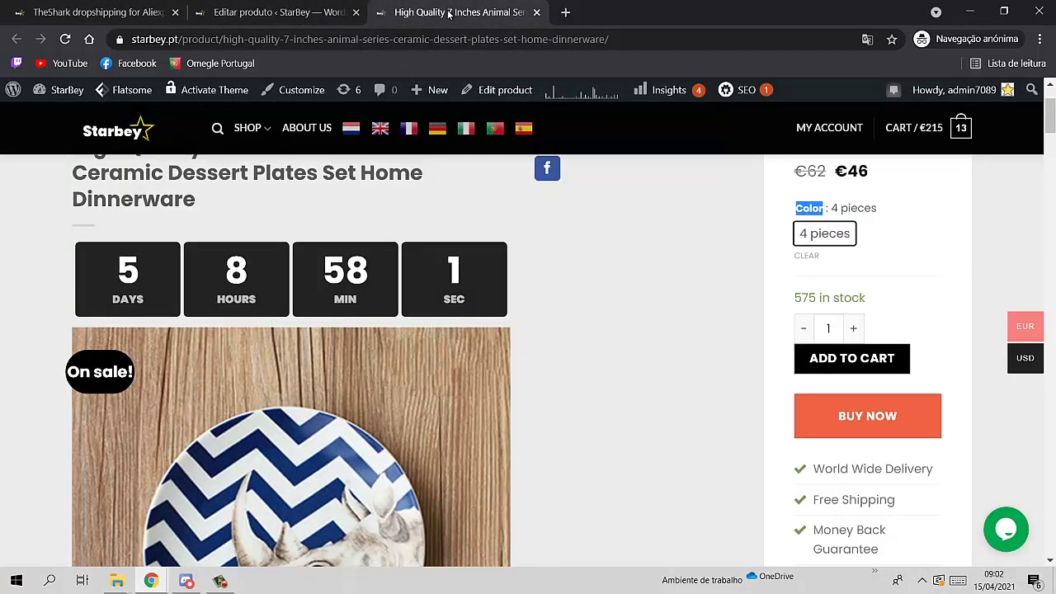